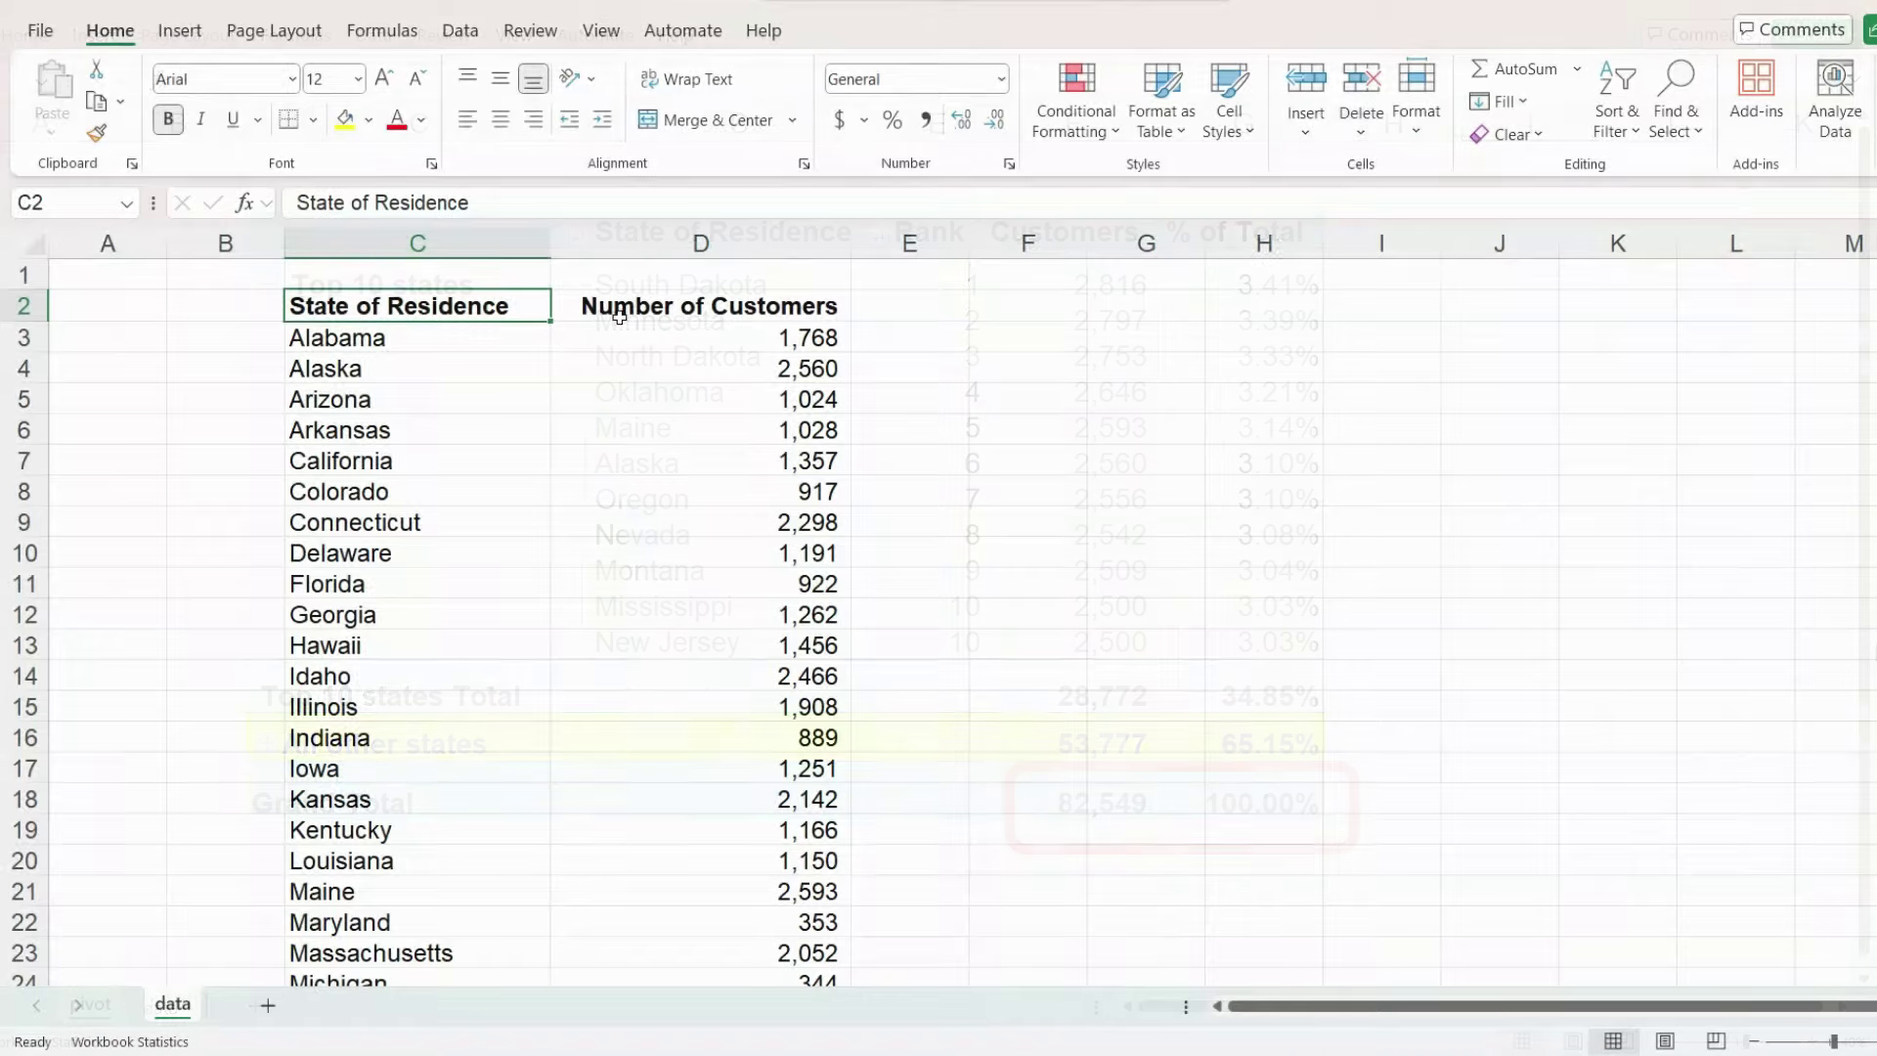
Step: Create a PivotTable on a new worksheet from the state and customer data in C2:D52
{"action": "key", "text": "shift+Right"}
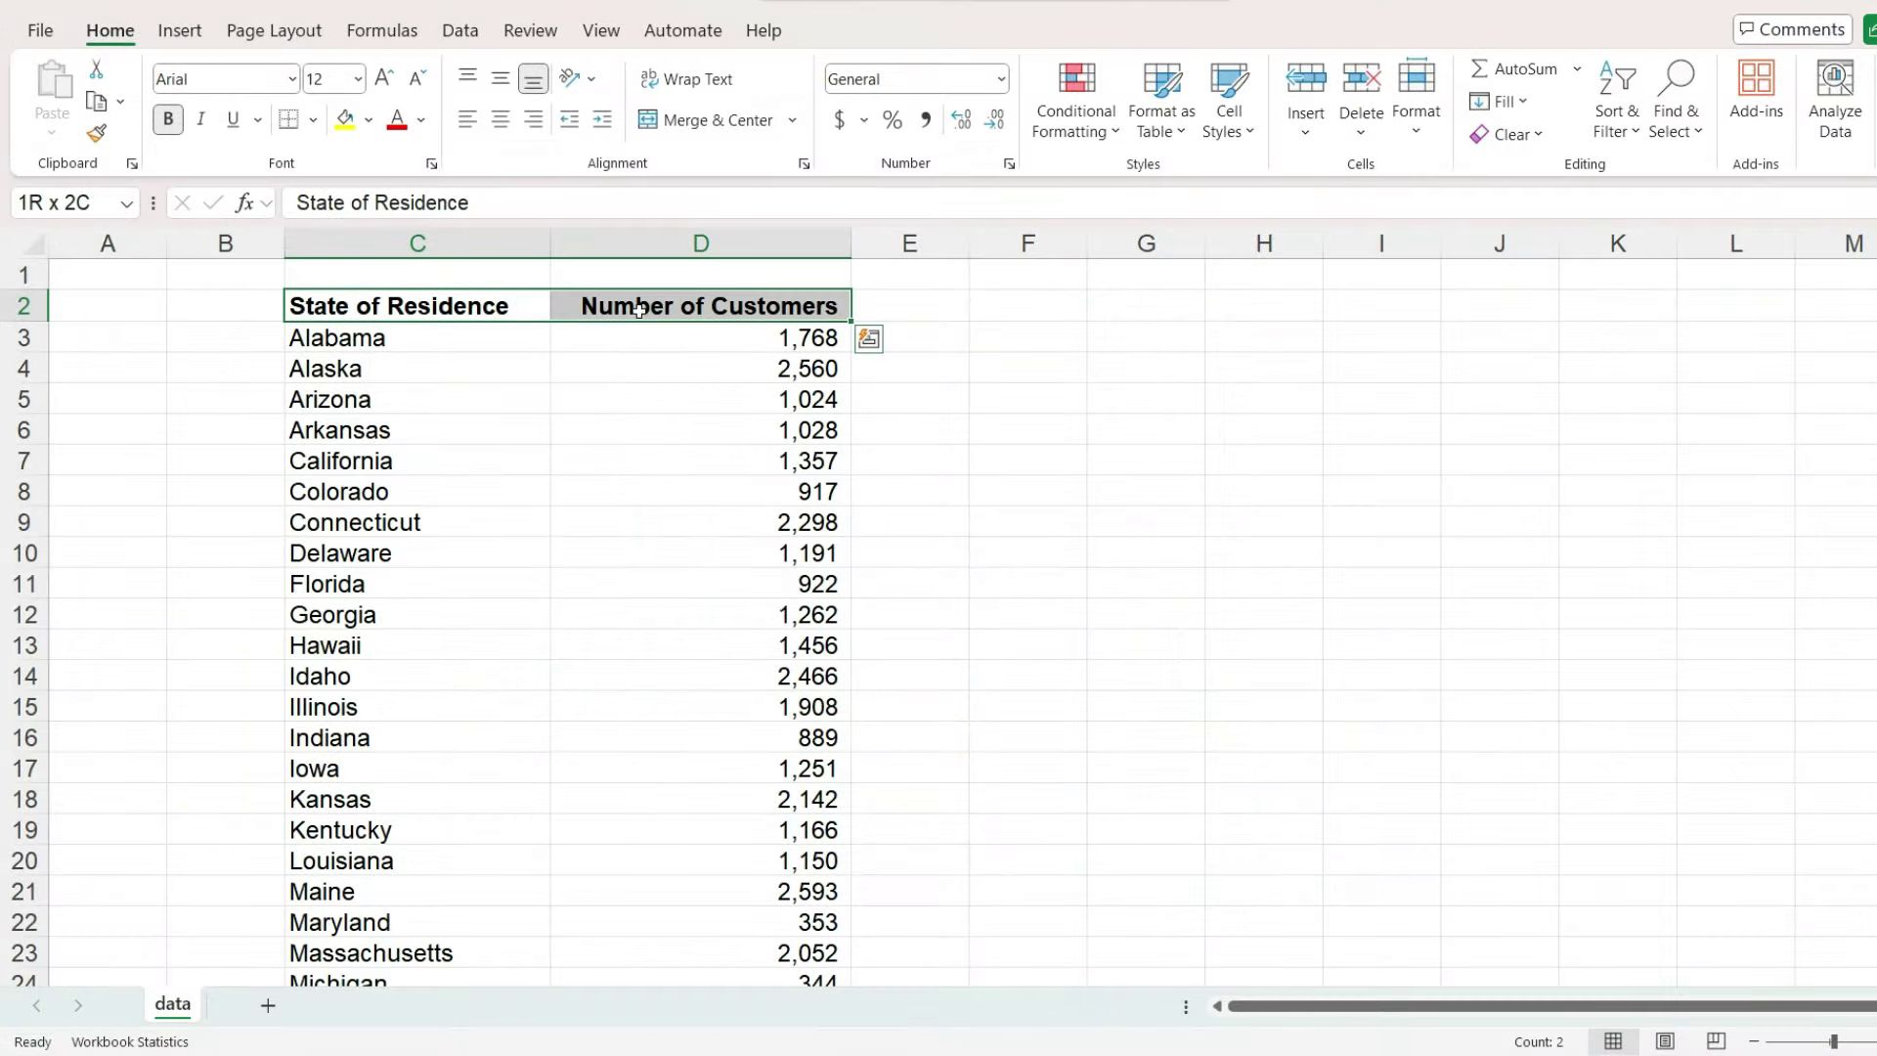
{"action": "scroll", "coordinate": [3, 496], "scroll_direction": "down", "scroll_amount": 7}
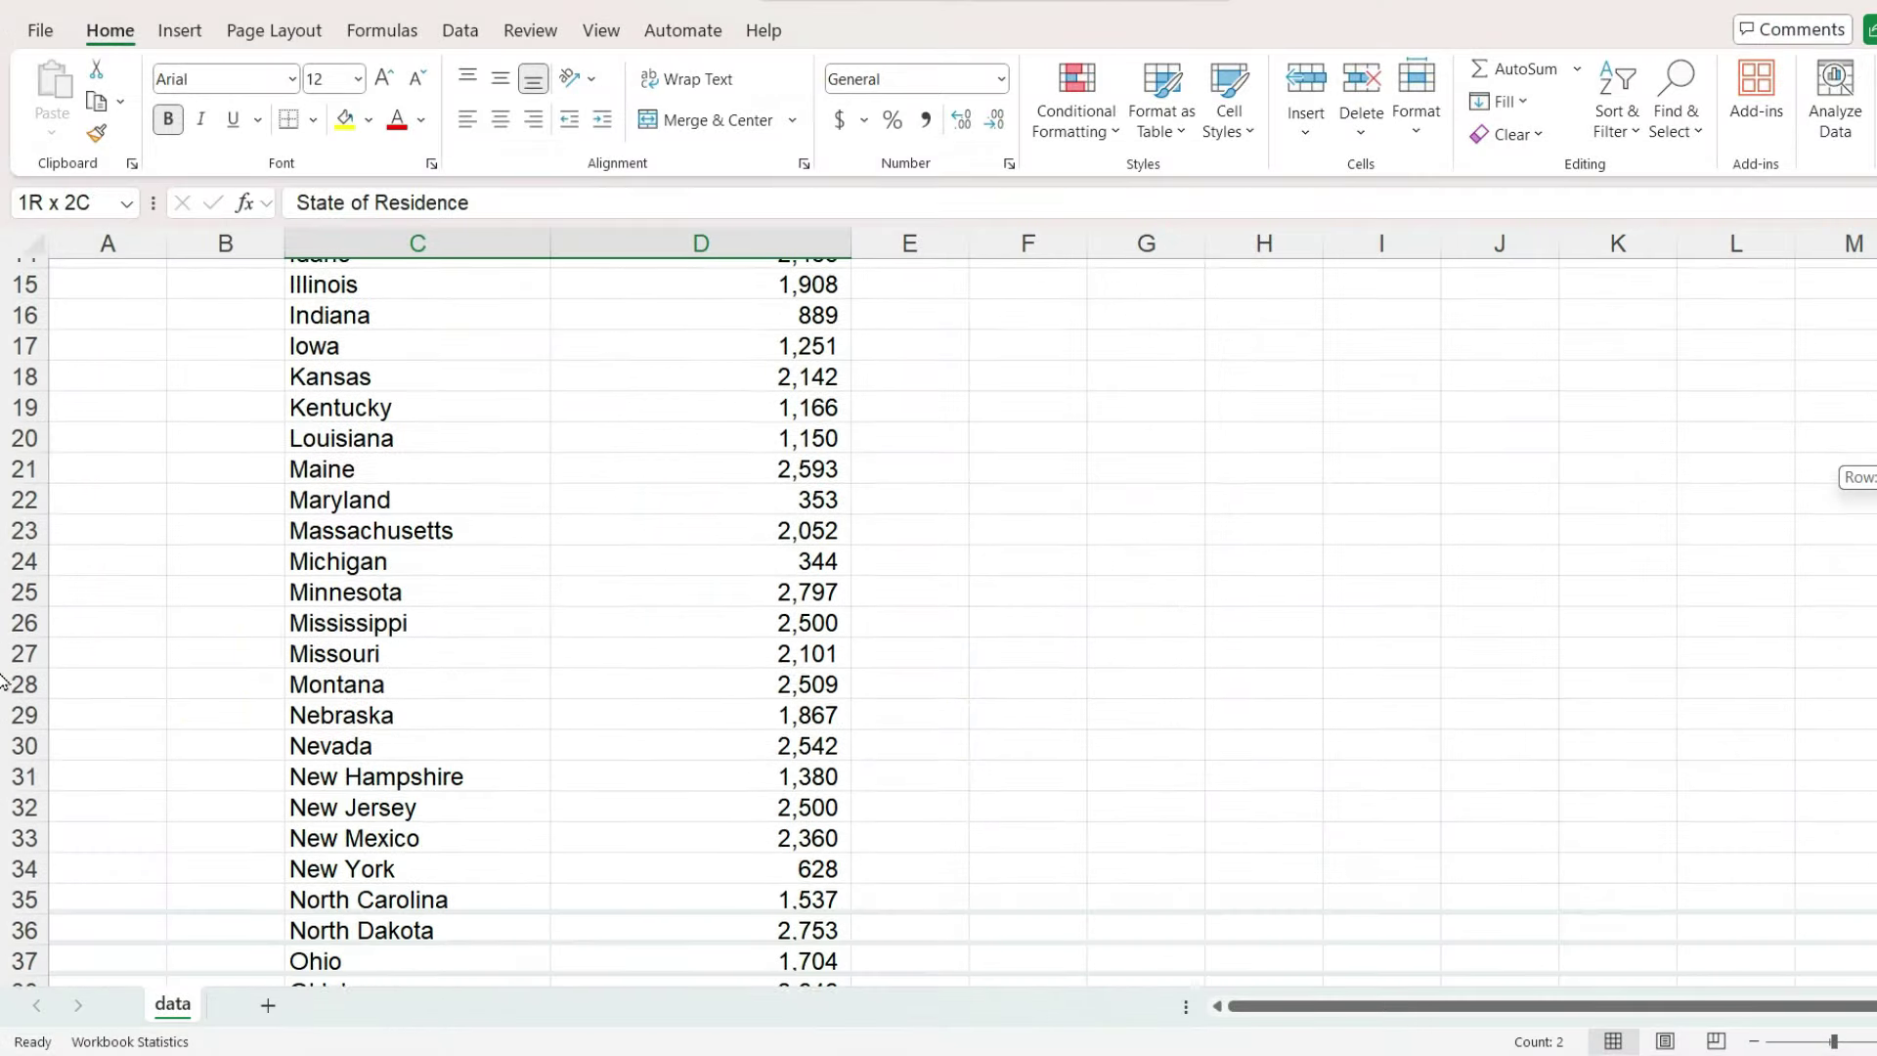
{"action": "scroll", "coordinate": [3, 765], "scroll_direction": "down", "scroll_amount": 3}
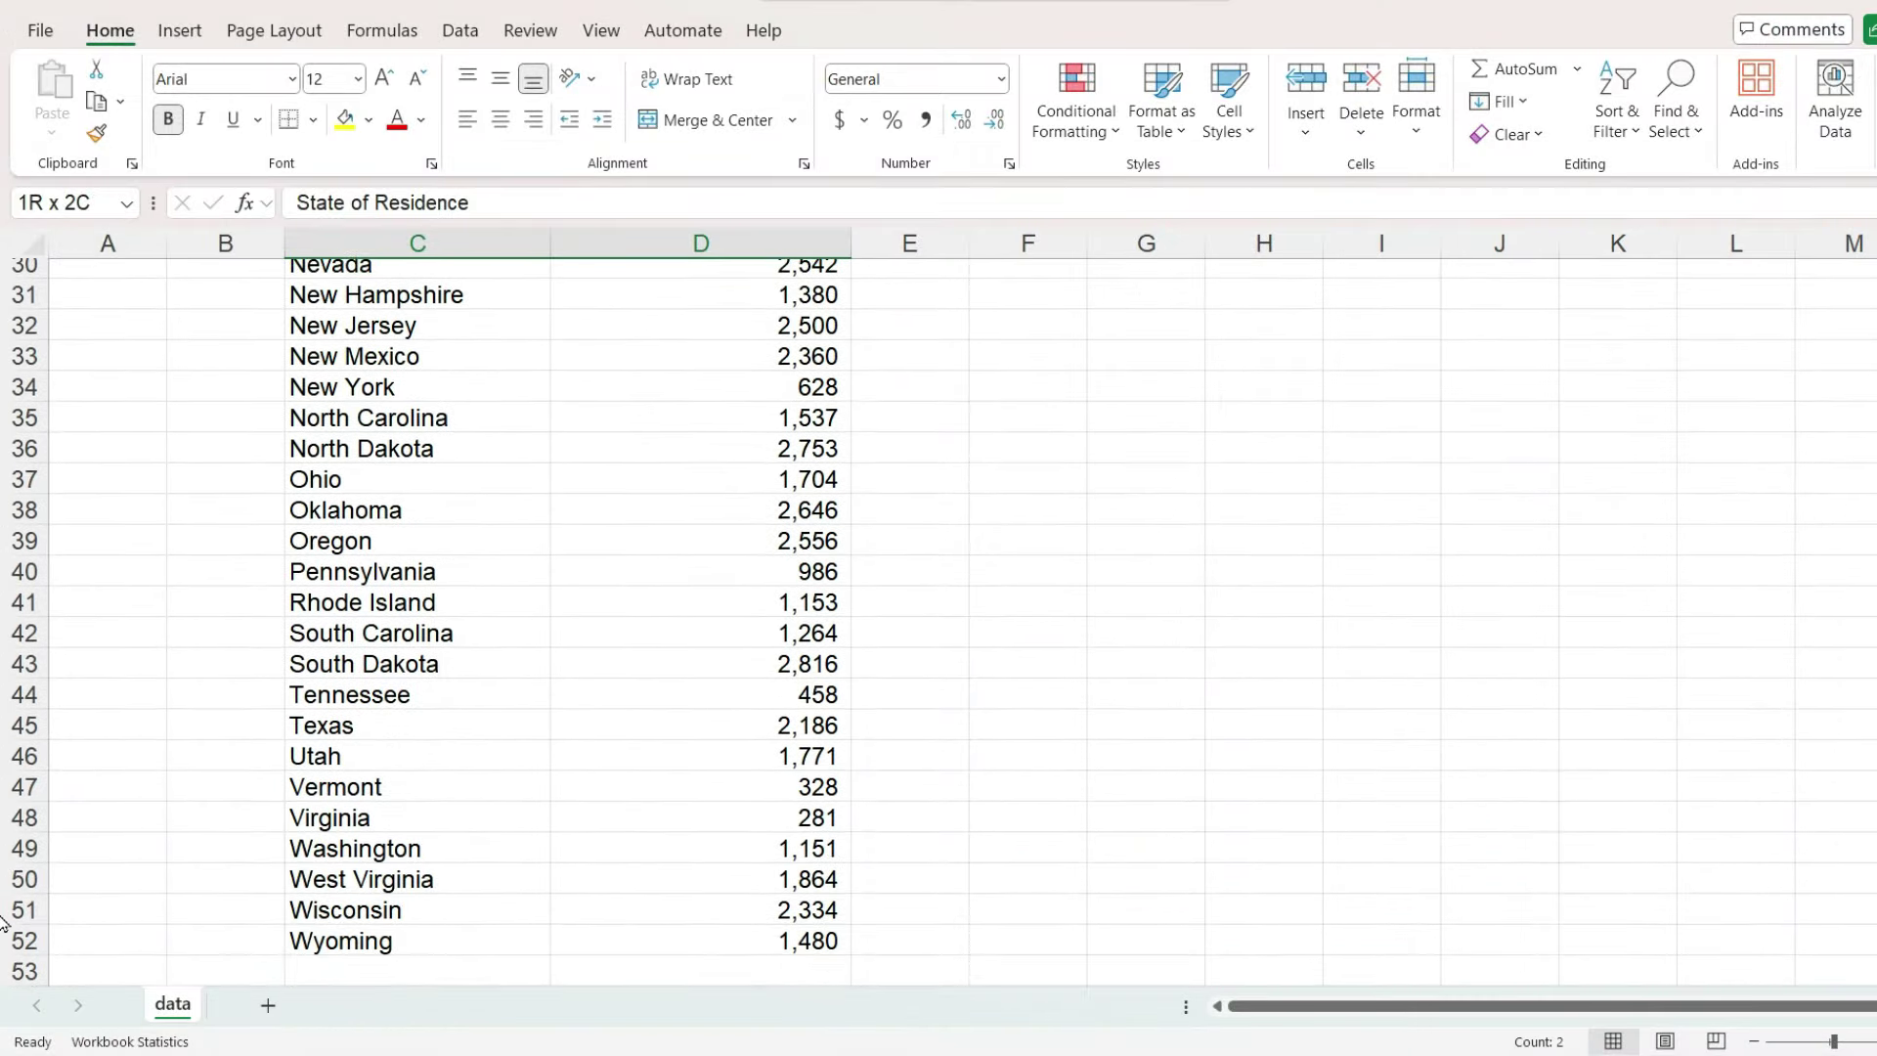
{"action": "left_click", "coordinate": [810, 937], "text": "shift"}
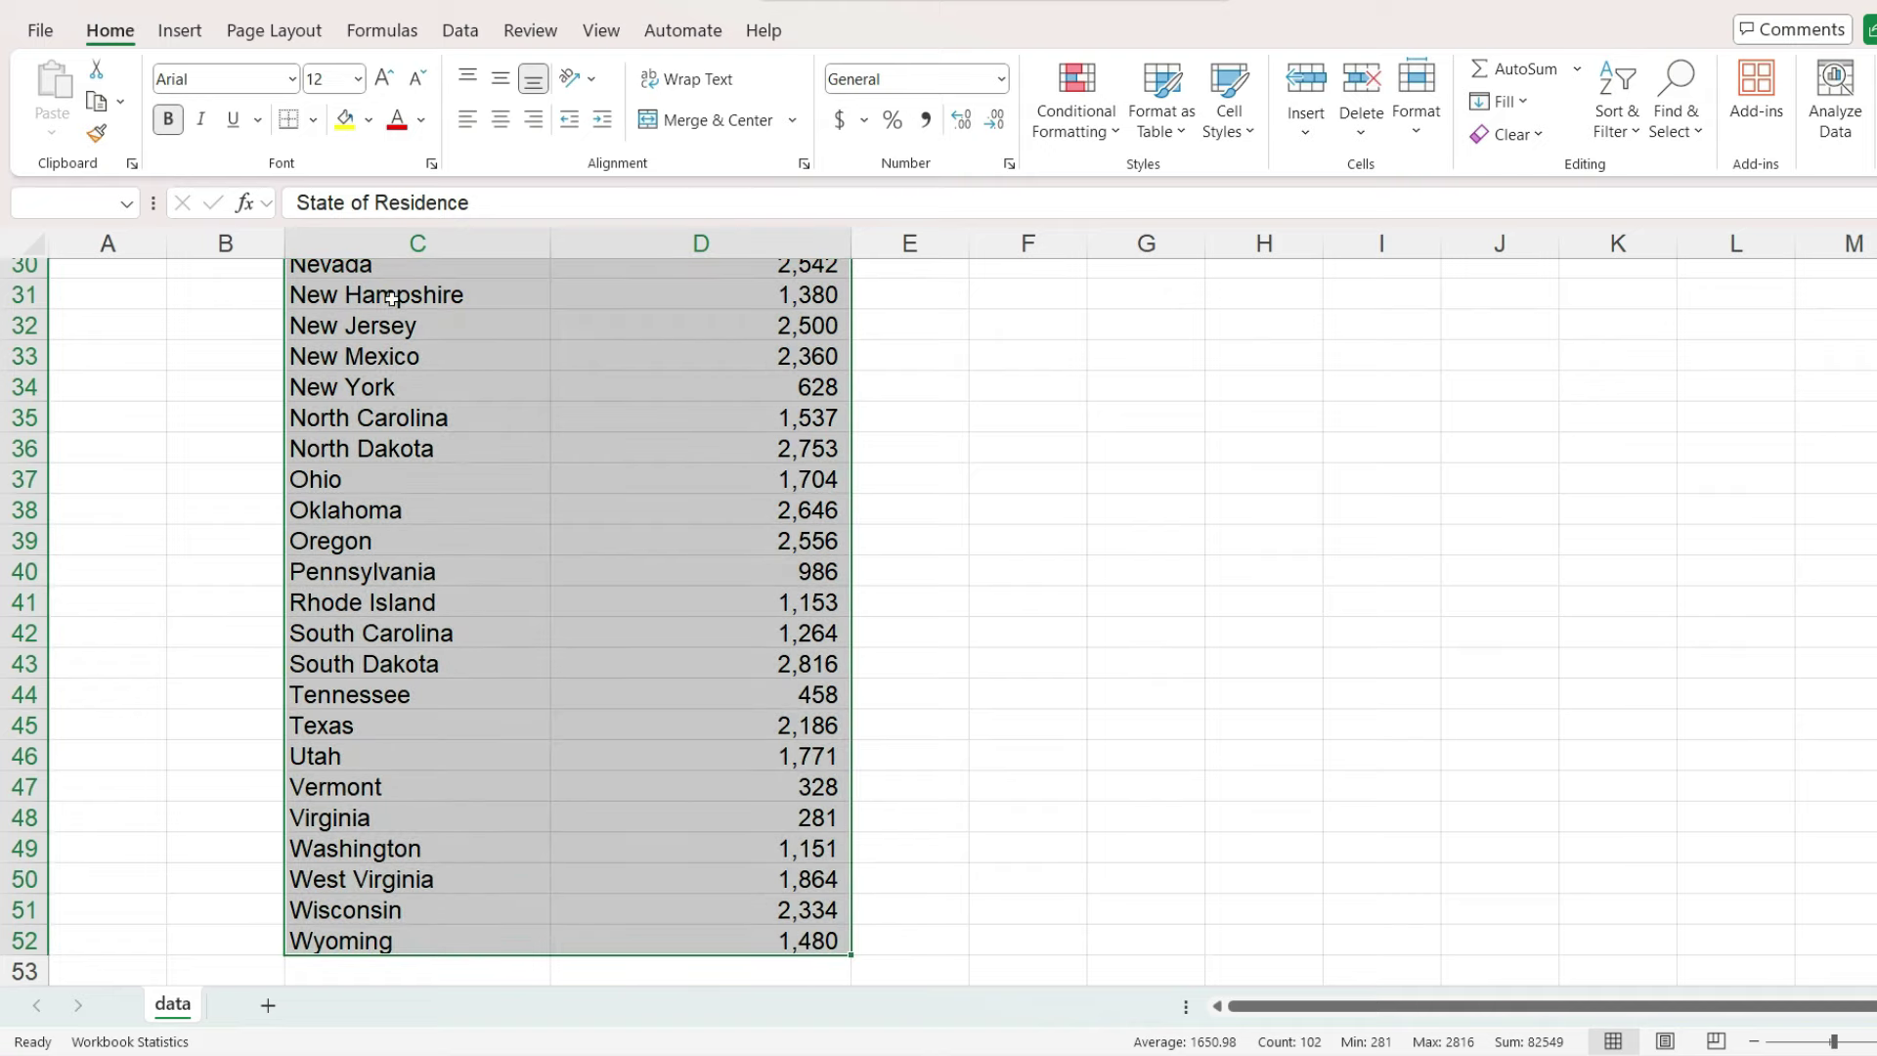
{"action": "left_click", "coordinate": [180, 31]}
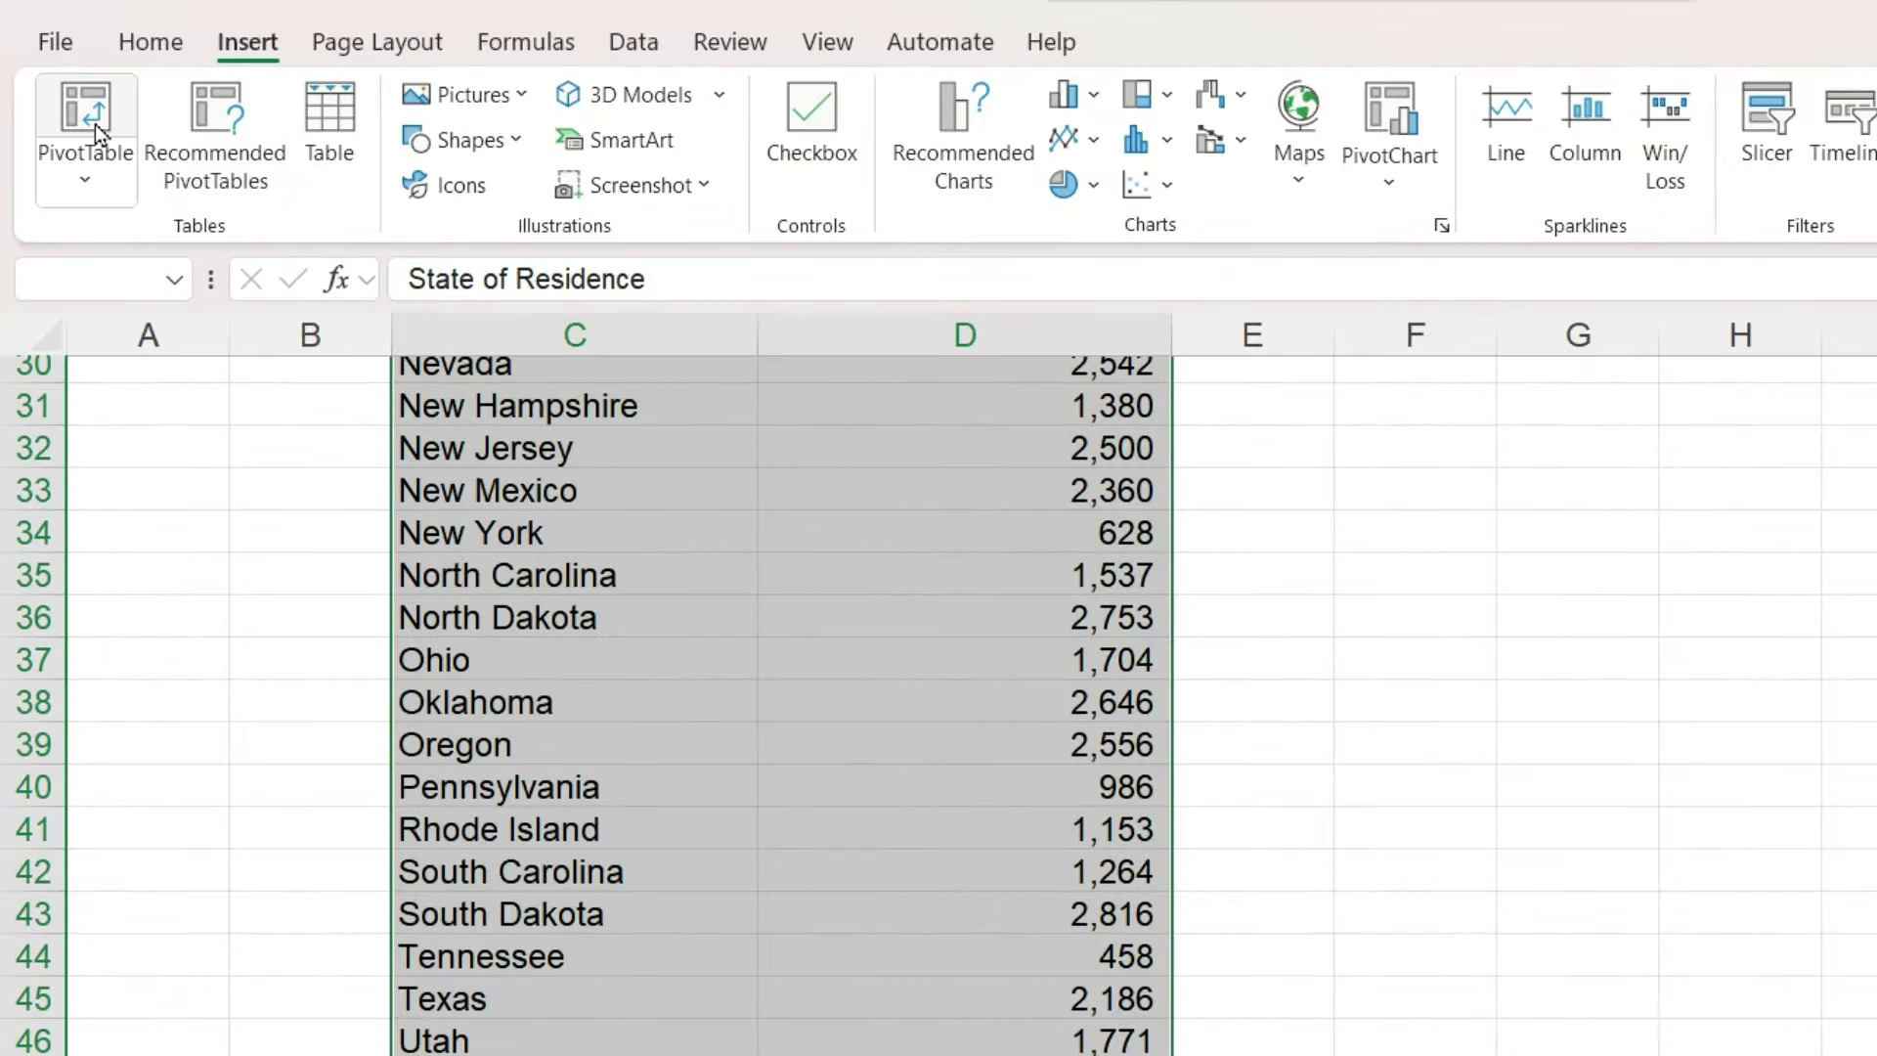
{"action": "left_click", "coordinate": [96, 125]}
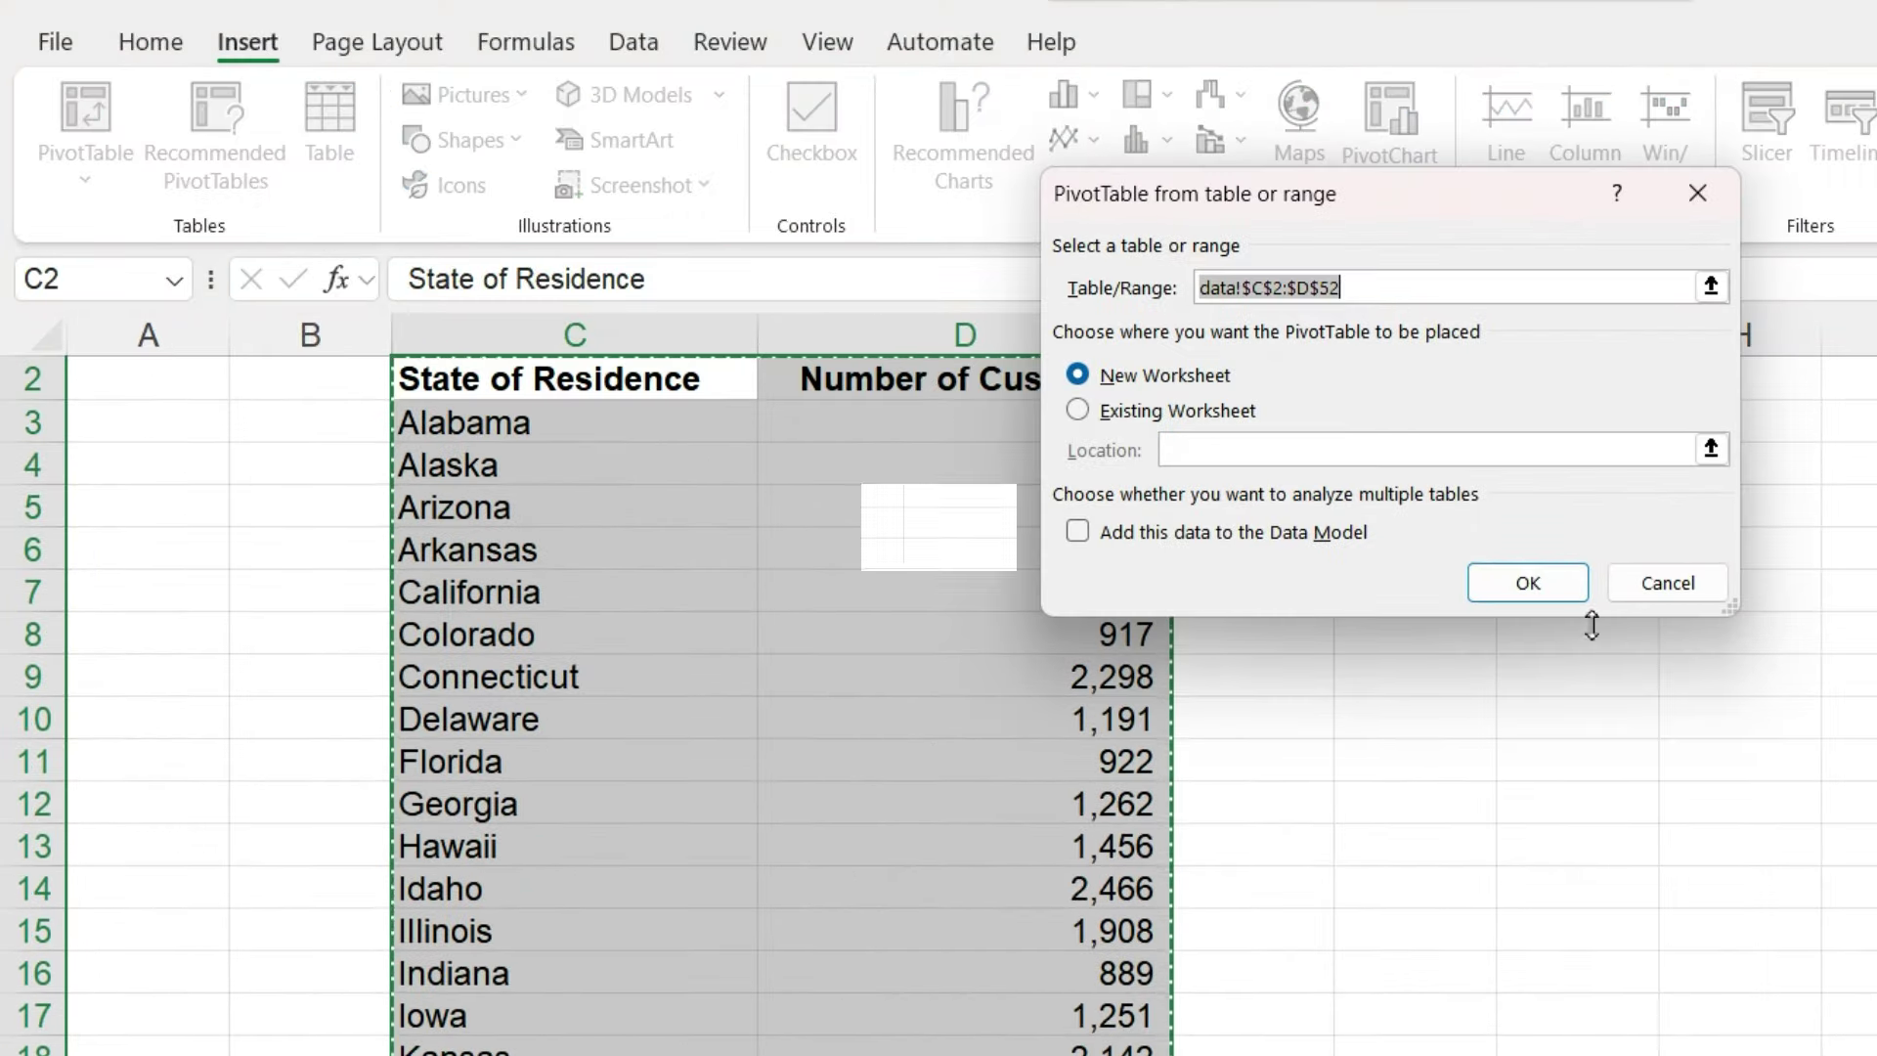
{"action": "left_click", "coordinate": [1564, 590]}
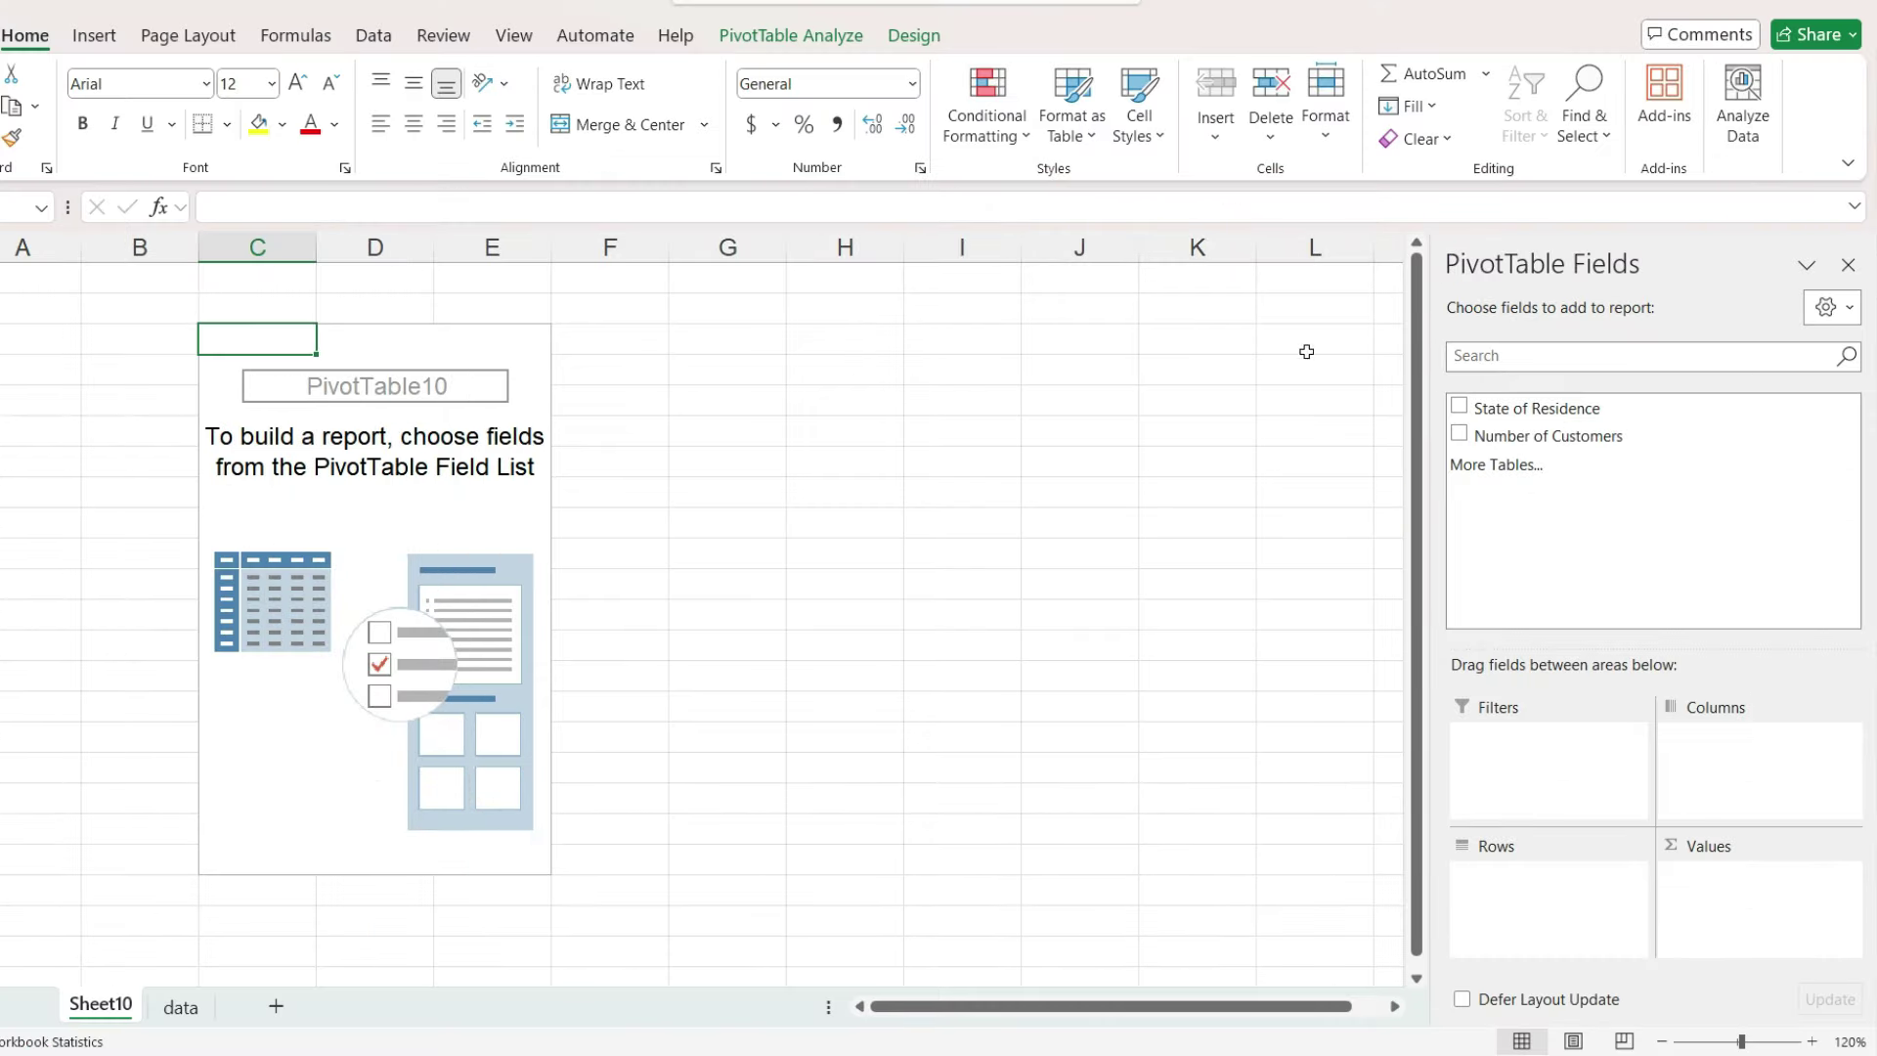
Step: Put State of Residence in Rows and summed Number of Customers in Values, shown in tabular form
{"action": "left_click_drag", "start_coordinate": [1692, 410], "coordinate": [1604, 890]}
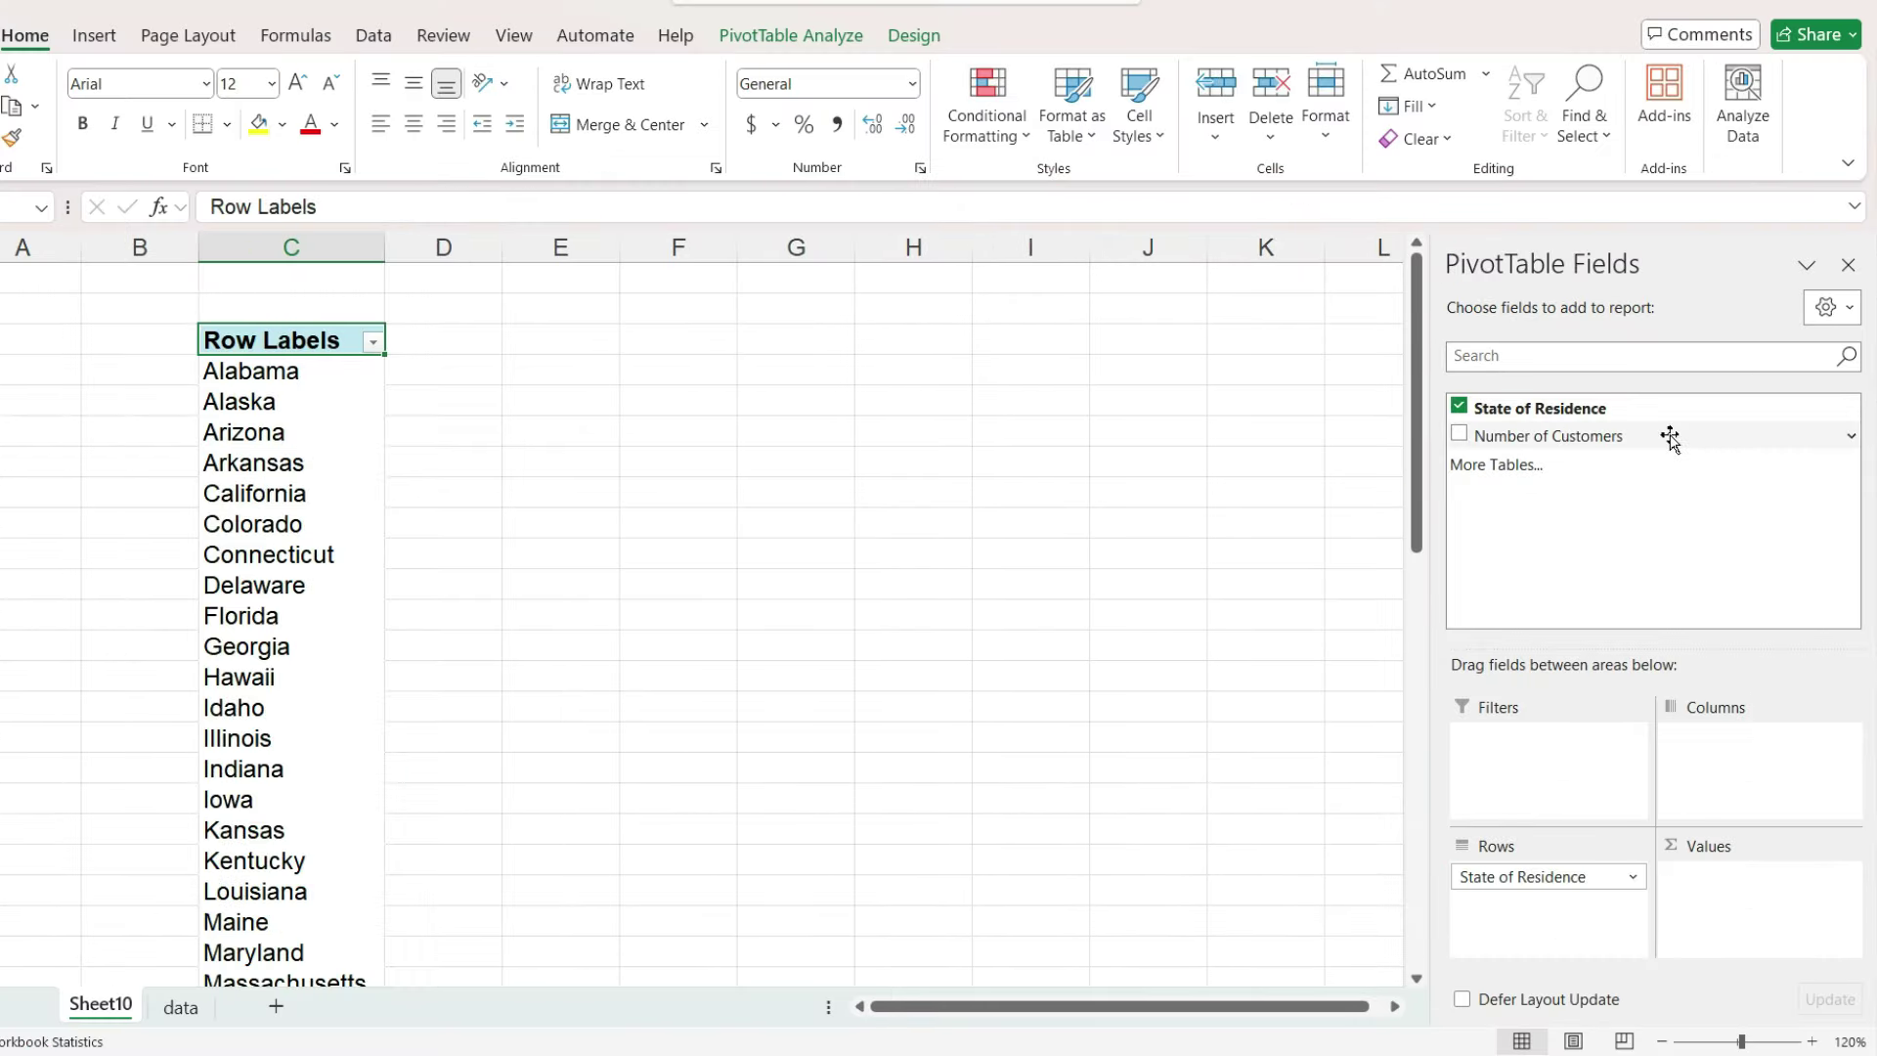
{"action": "left_click_drag", "start_coordinate": [1670, 439], "coordinate": [1766, 883]}
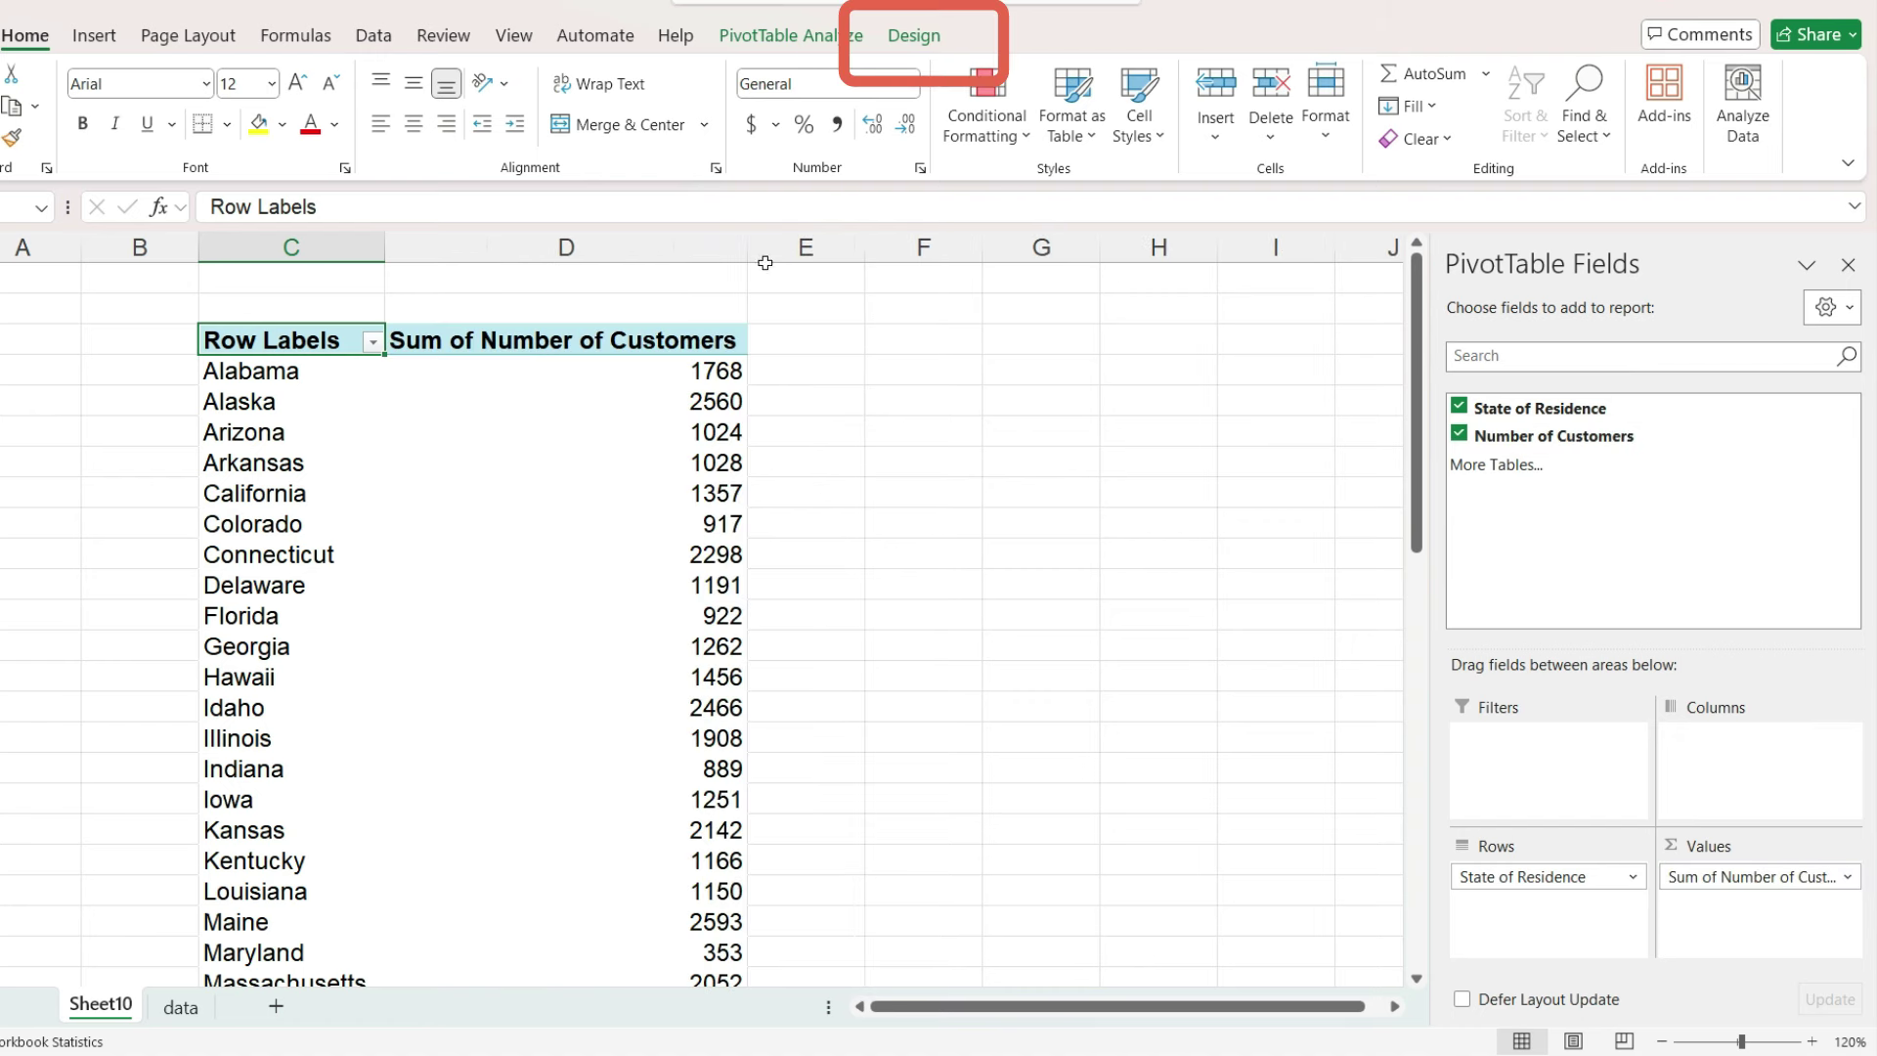
{"action": "left_click", "coordinate": [908, 45]}
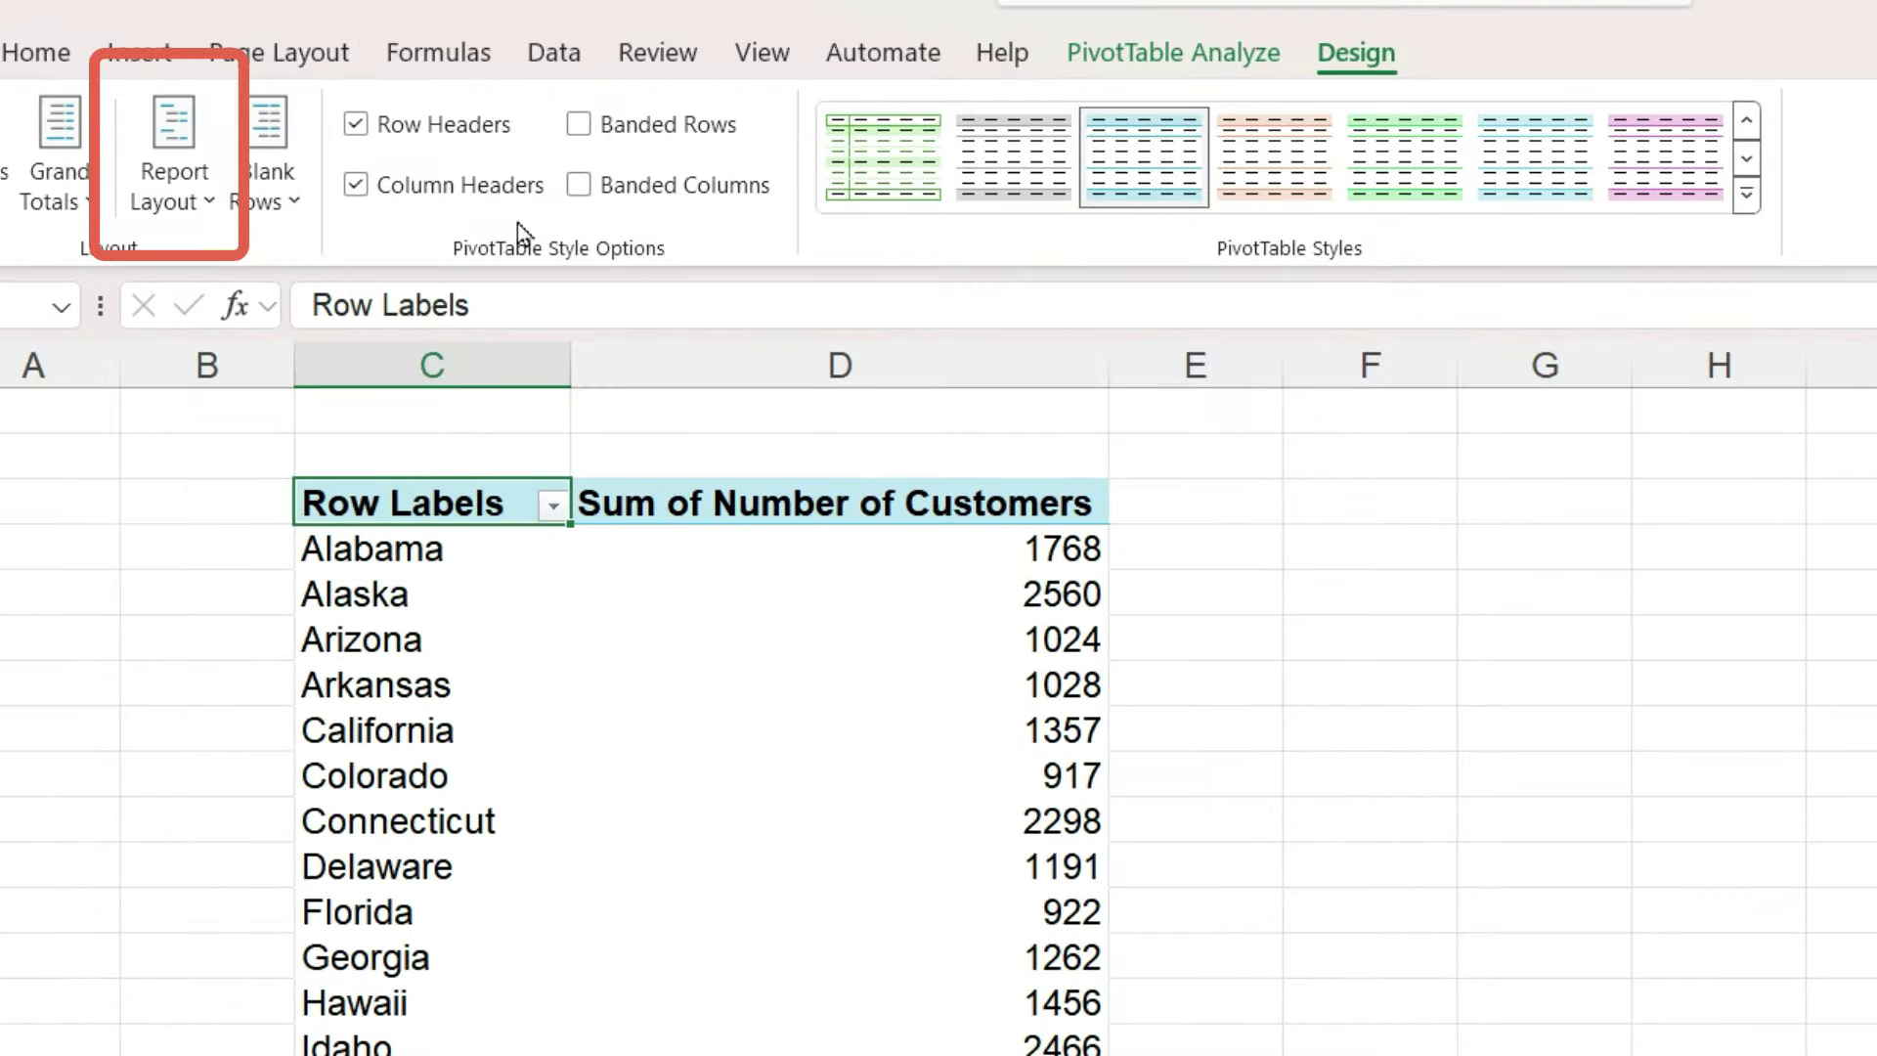
{"action": "left_click", "coordinate": [195, 213]}
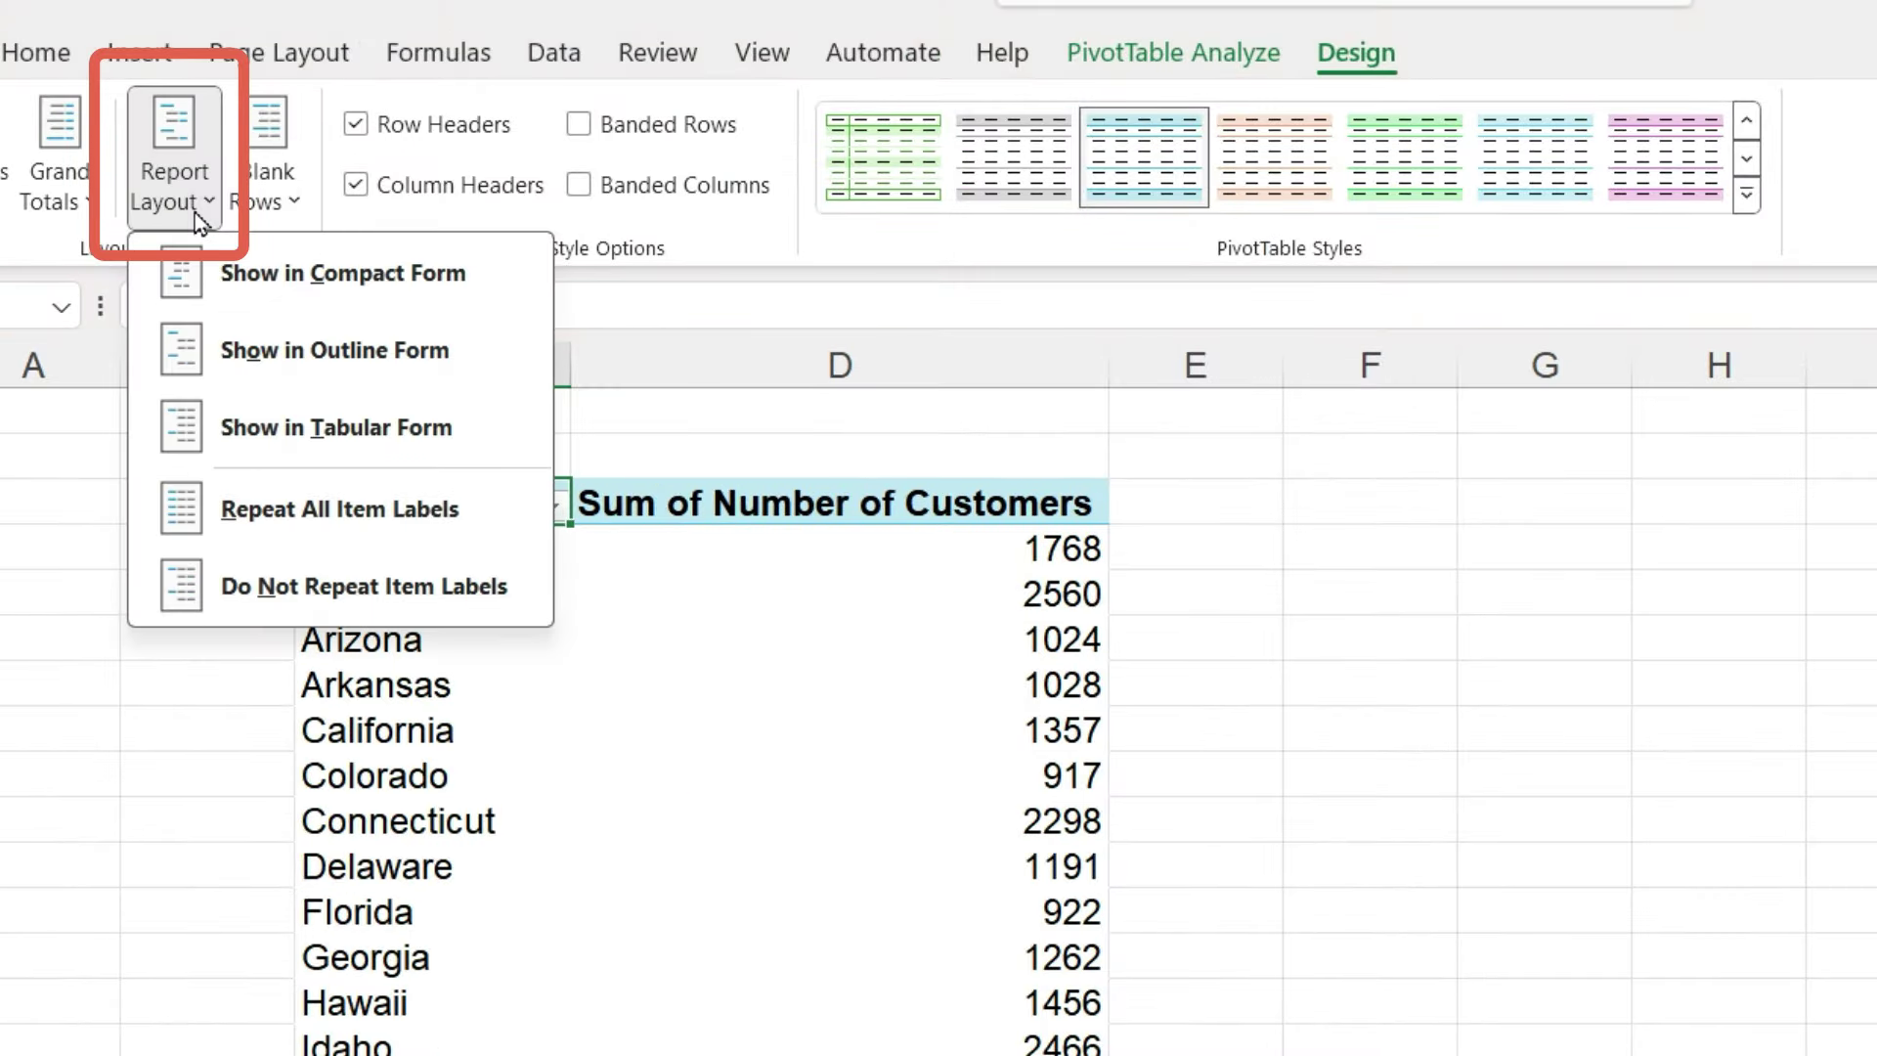
{"action": "left_click", "coordinate": [296, 433]}
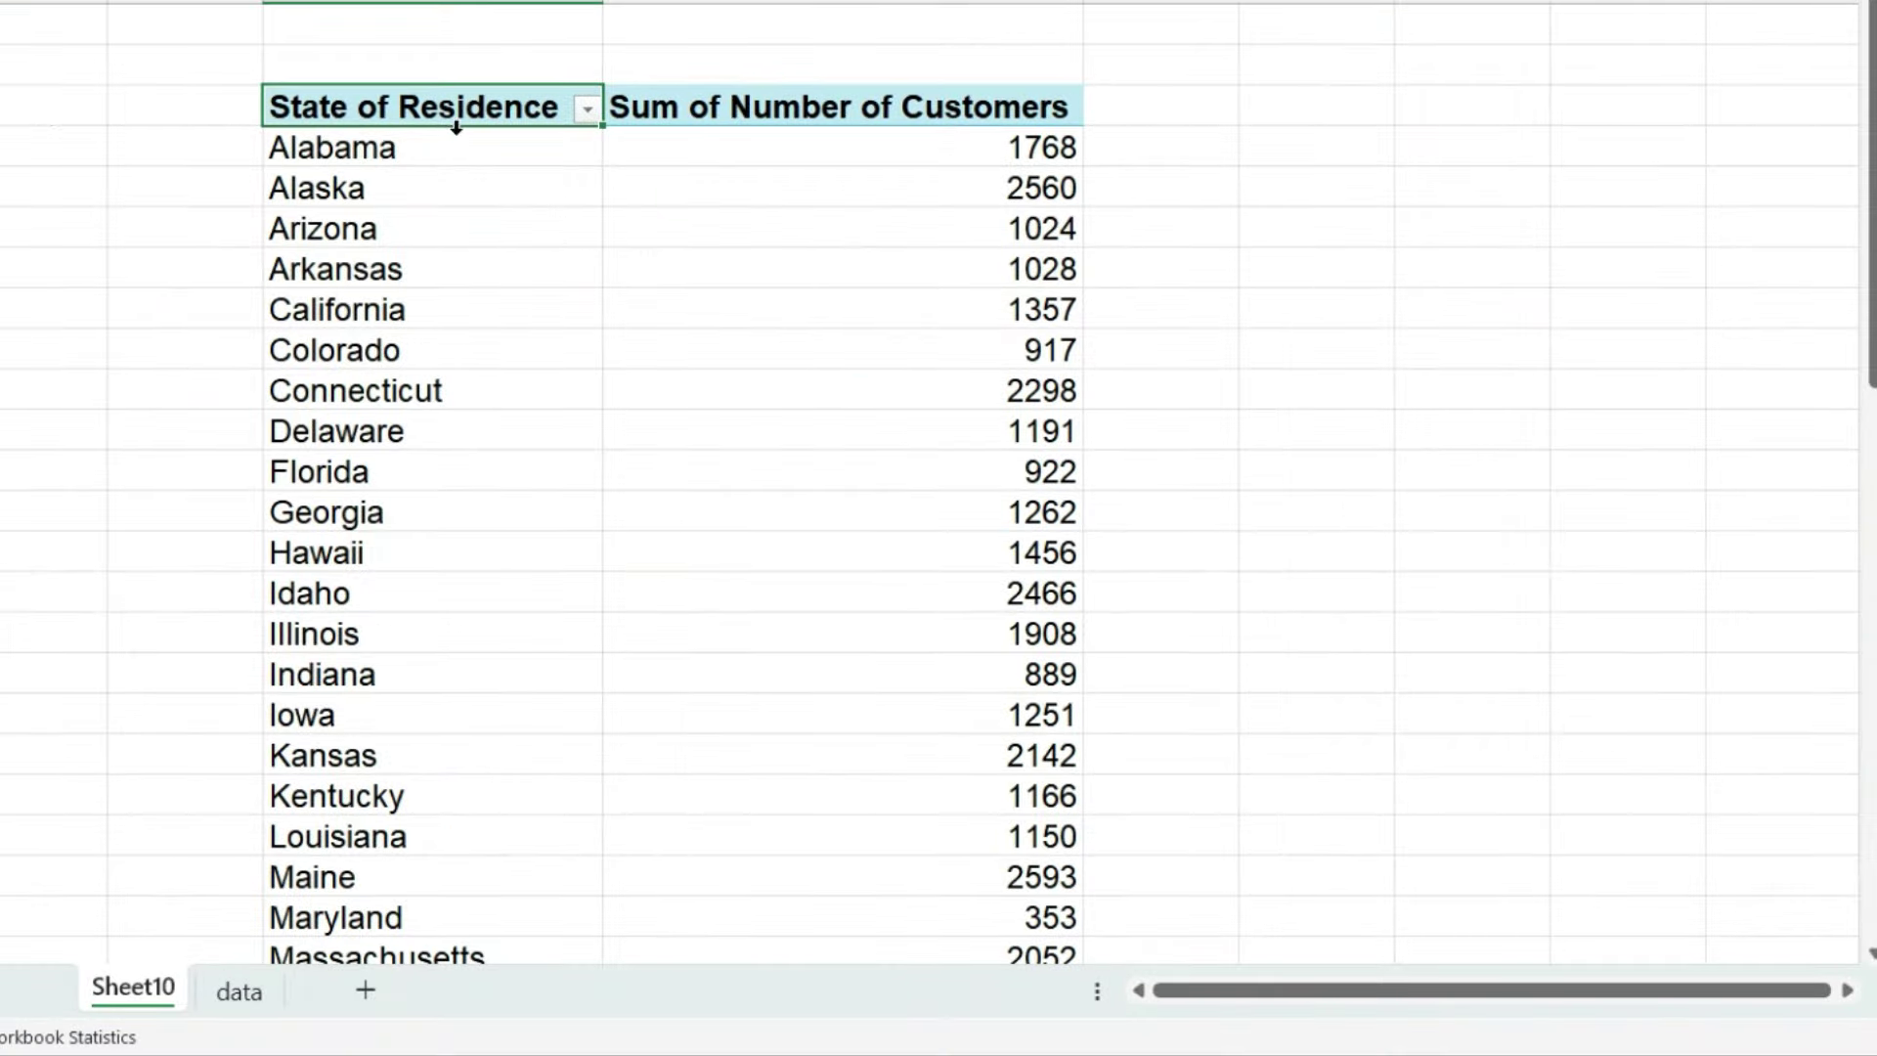
Step: Sort the states by Sum of Number of Customers from largest to smallest
{"action": "left_click", "coordinate": [707, 178]}
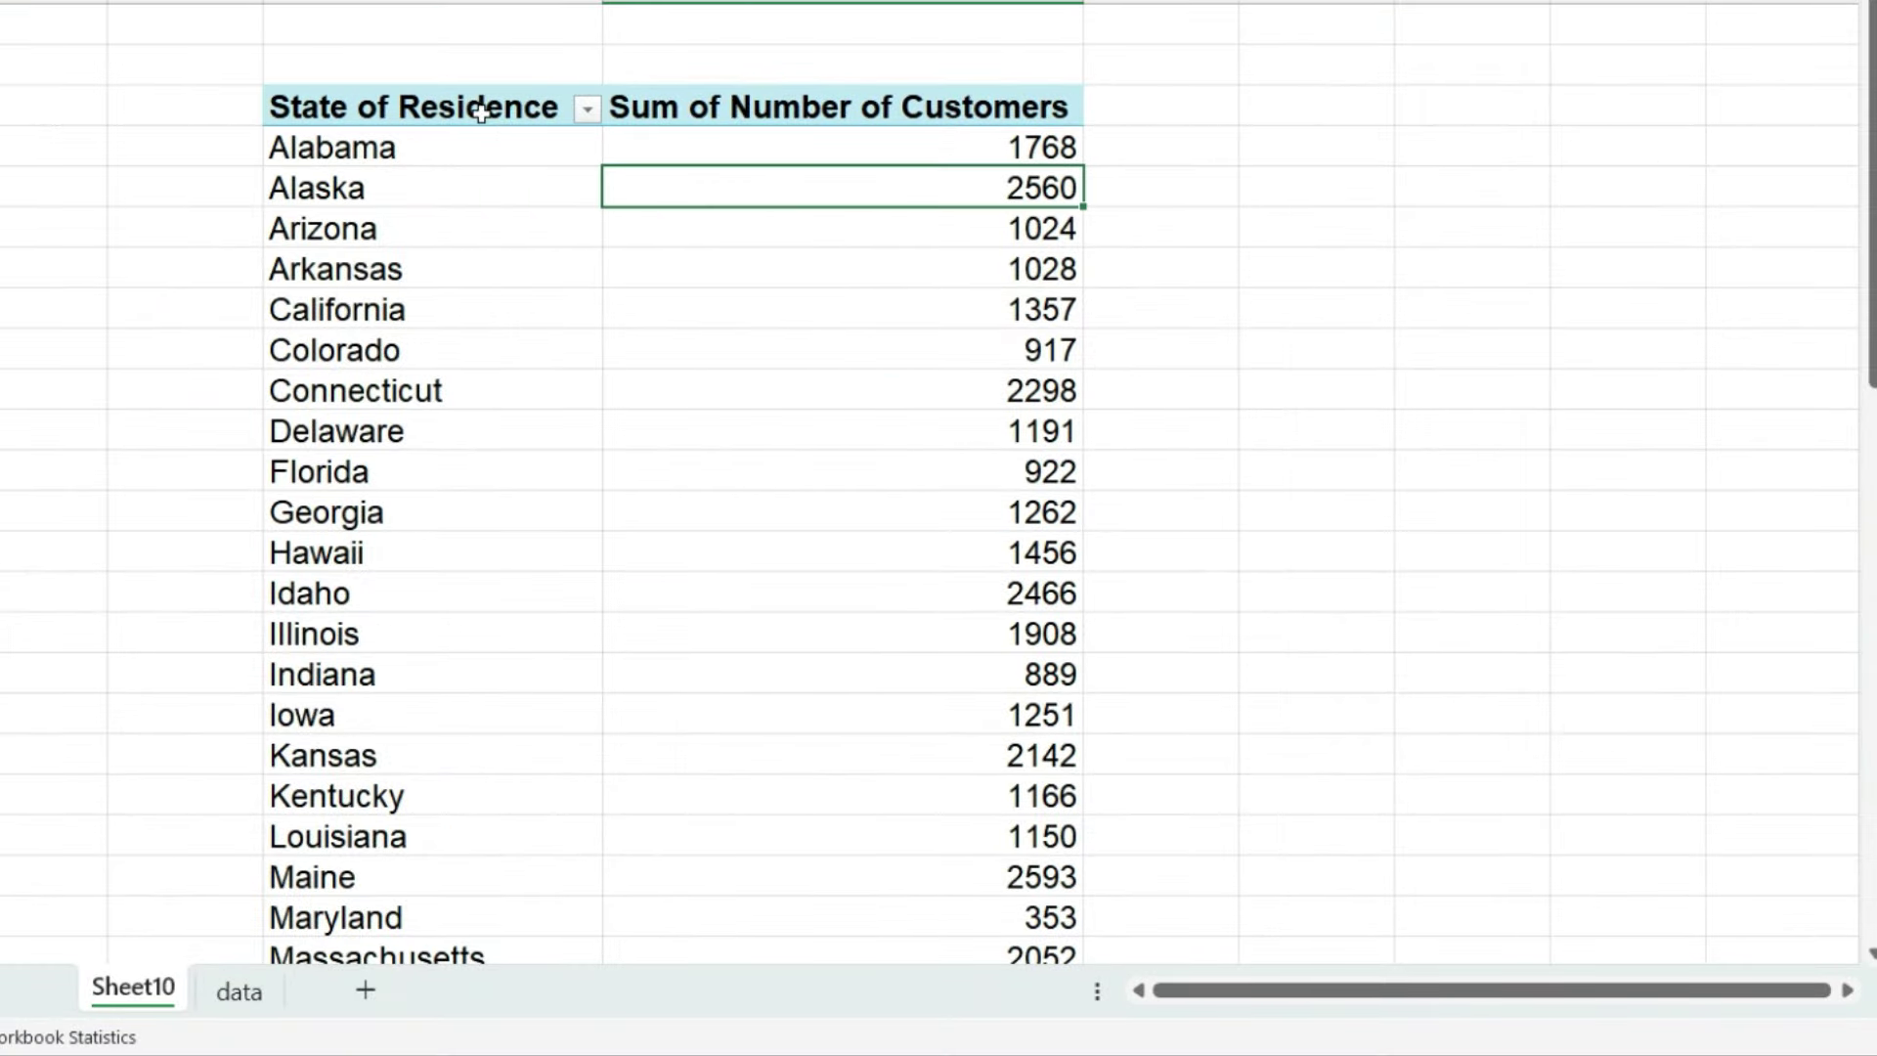
{"action": "right_click", "coordinate": [788, 183]}
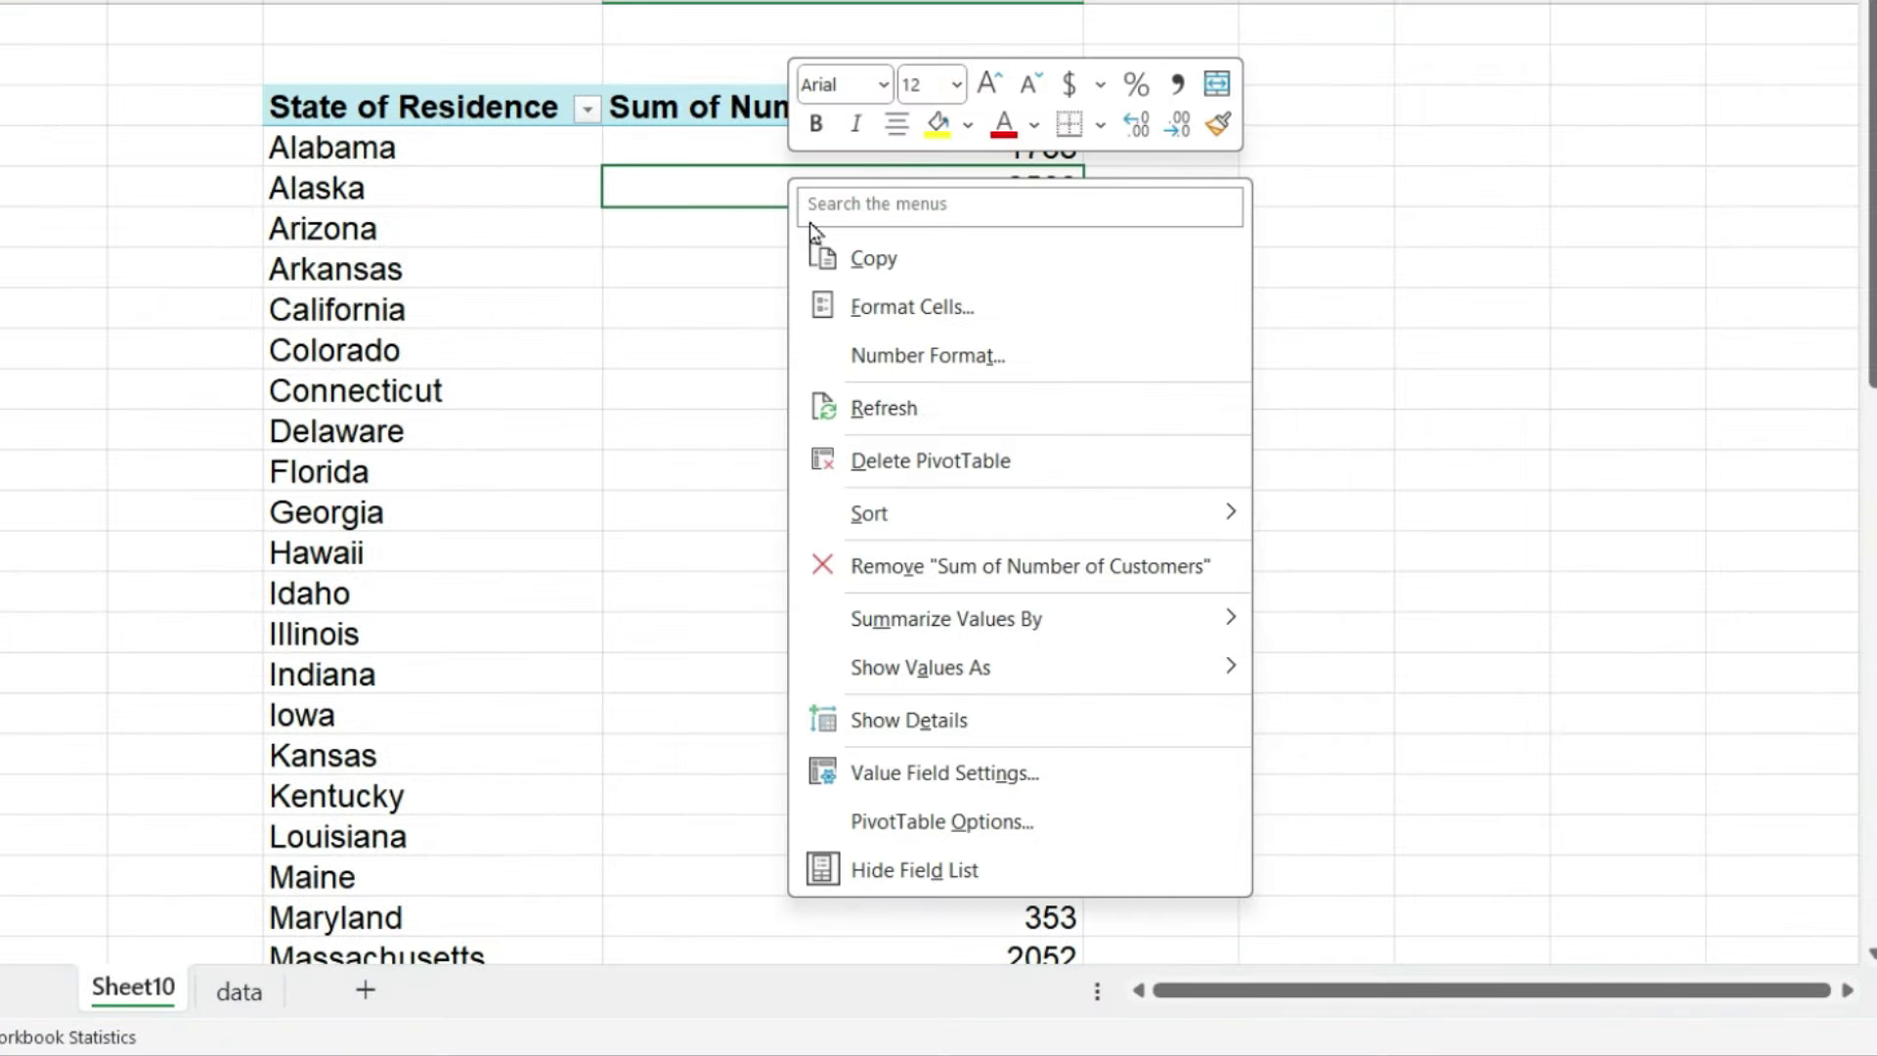
{"action": "mouse_move", "coordinate": [938, 513]}
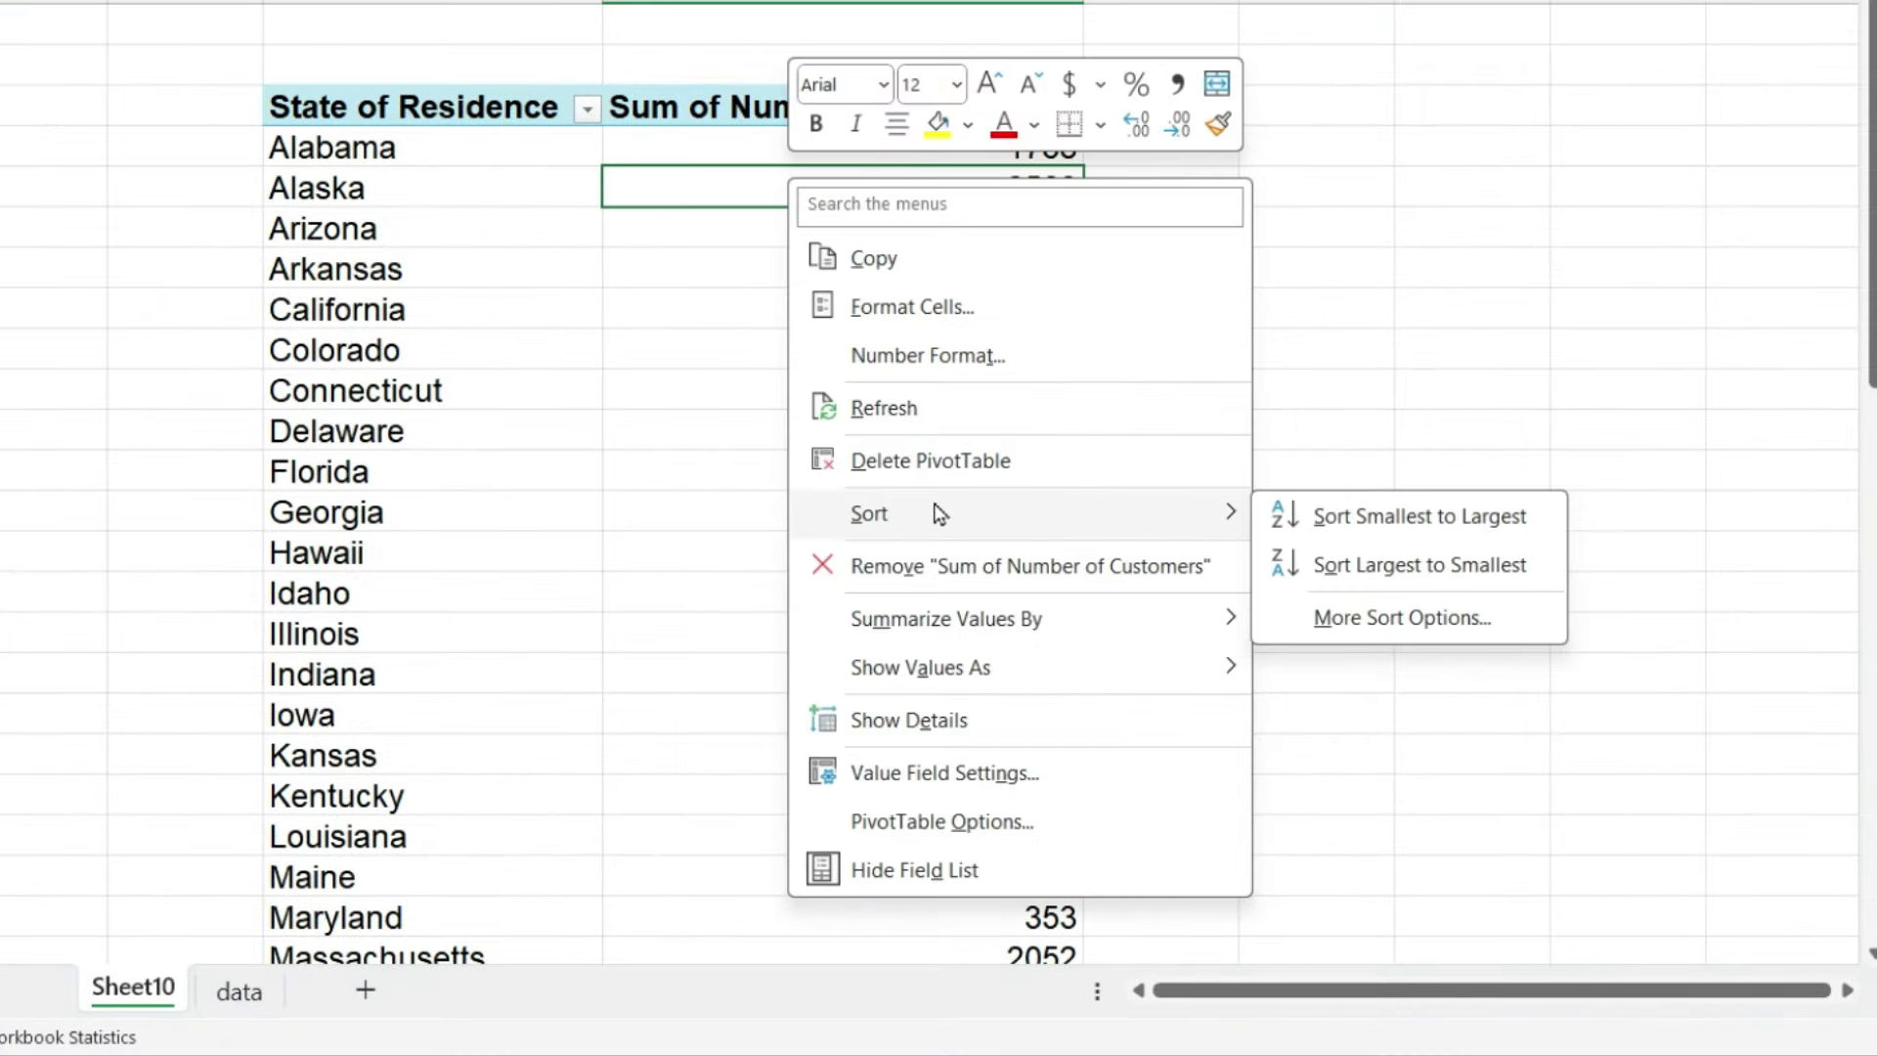
{"action": "left_click", "coordinate": [1271, 561]}
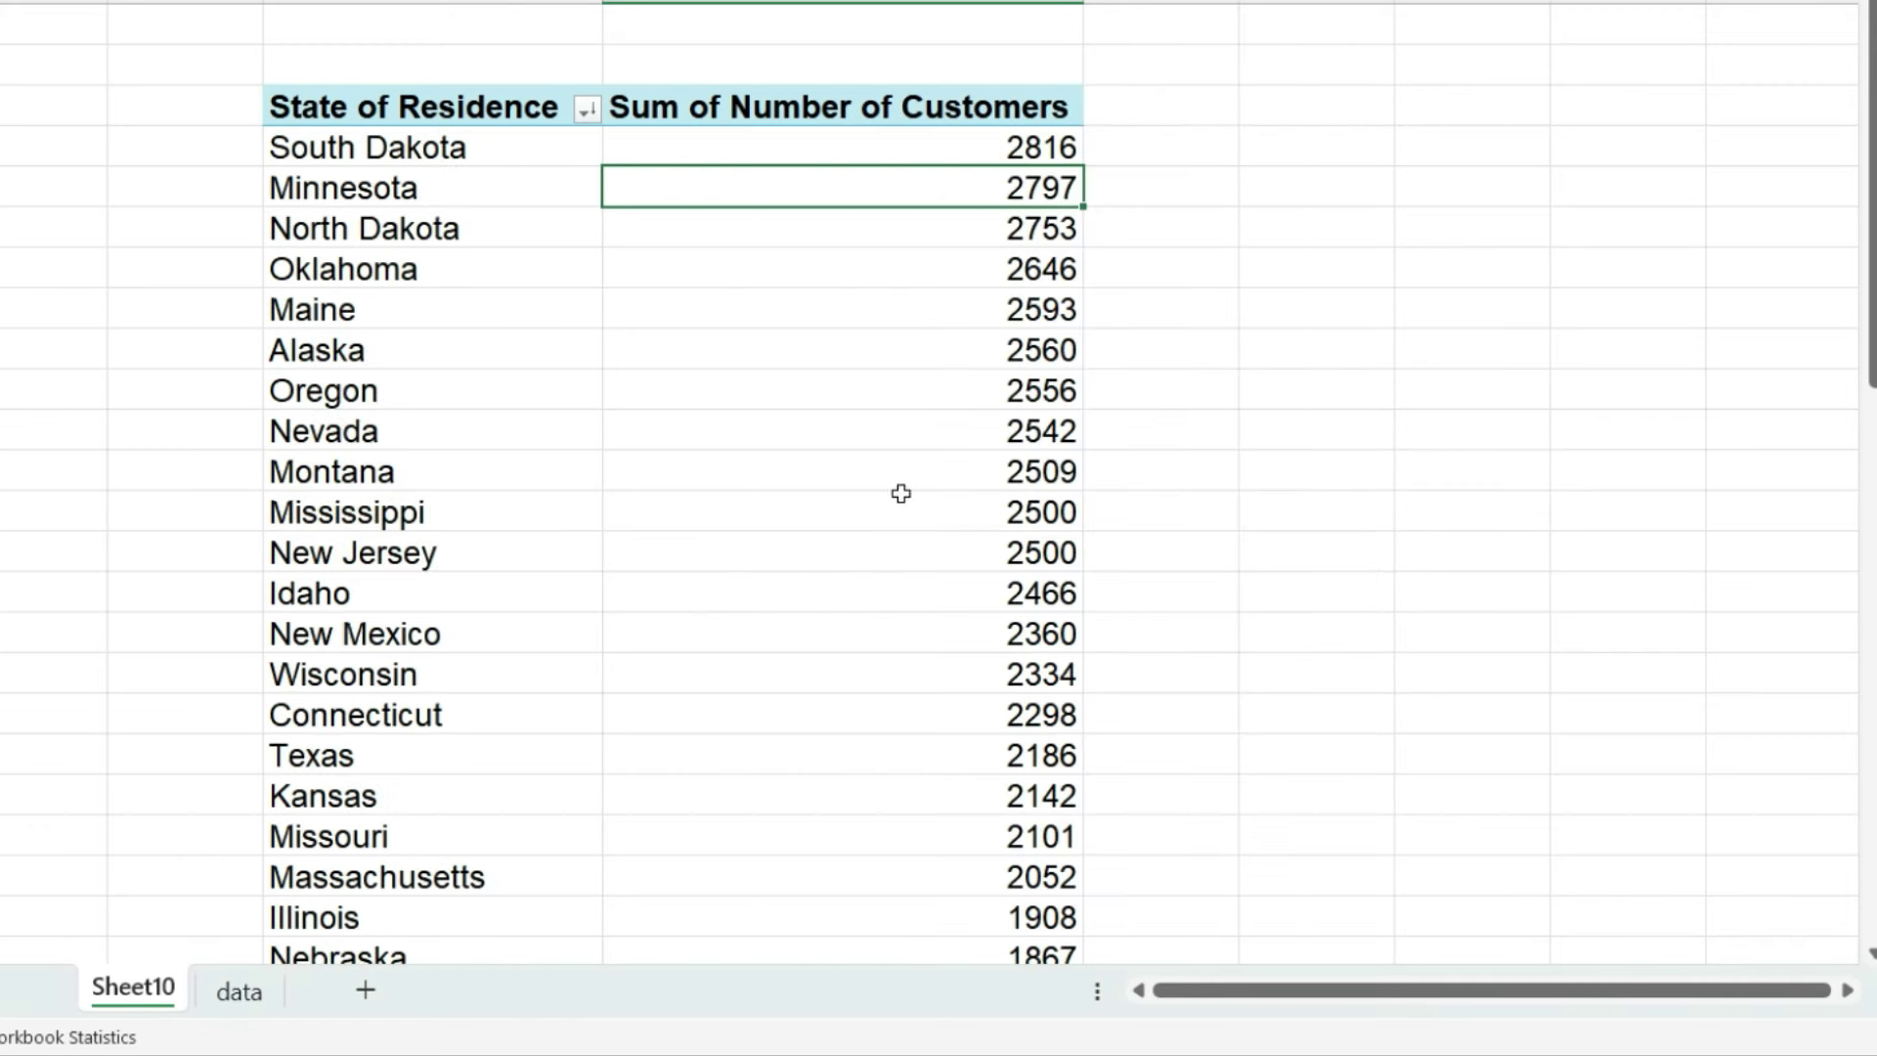
Step: Select the top states through New Jersey with their counts to show the 2500 tie
{"action": "left_click_drag", "start_coordinate": [535, 150], "coordinate": [540, 505]}
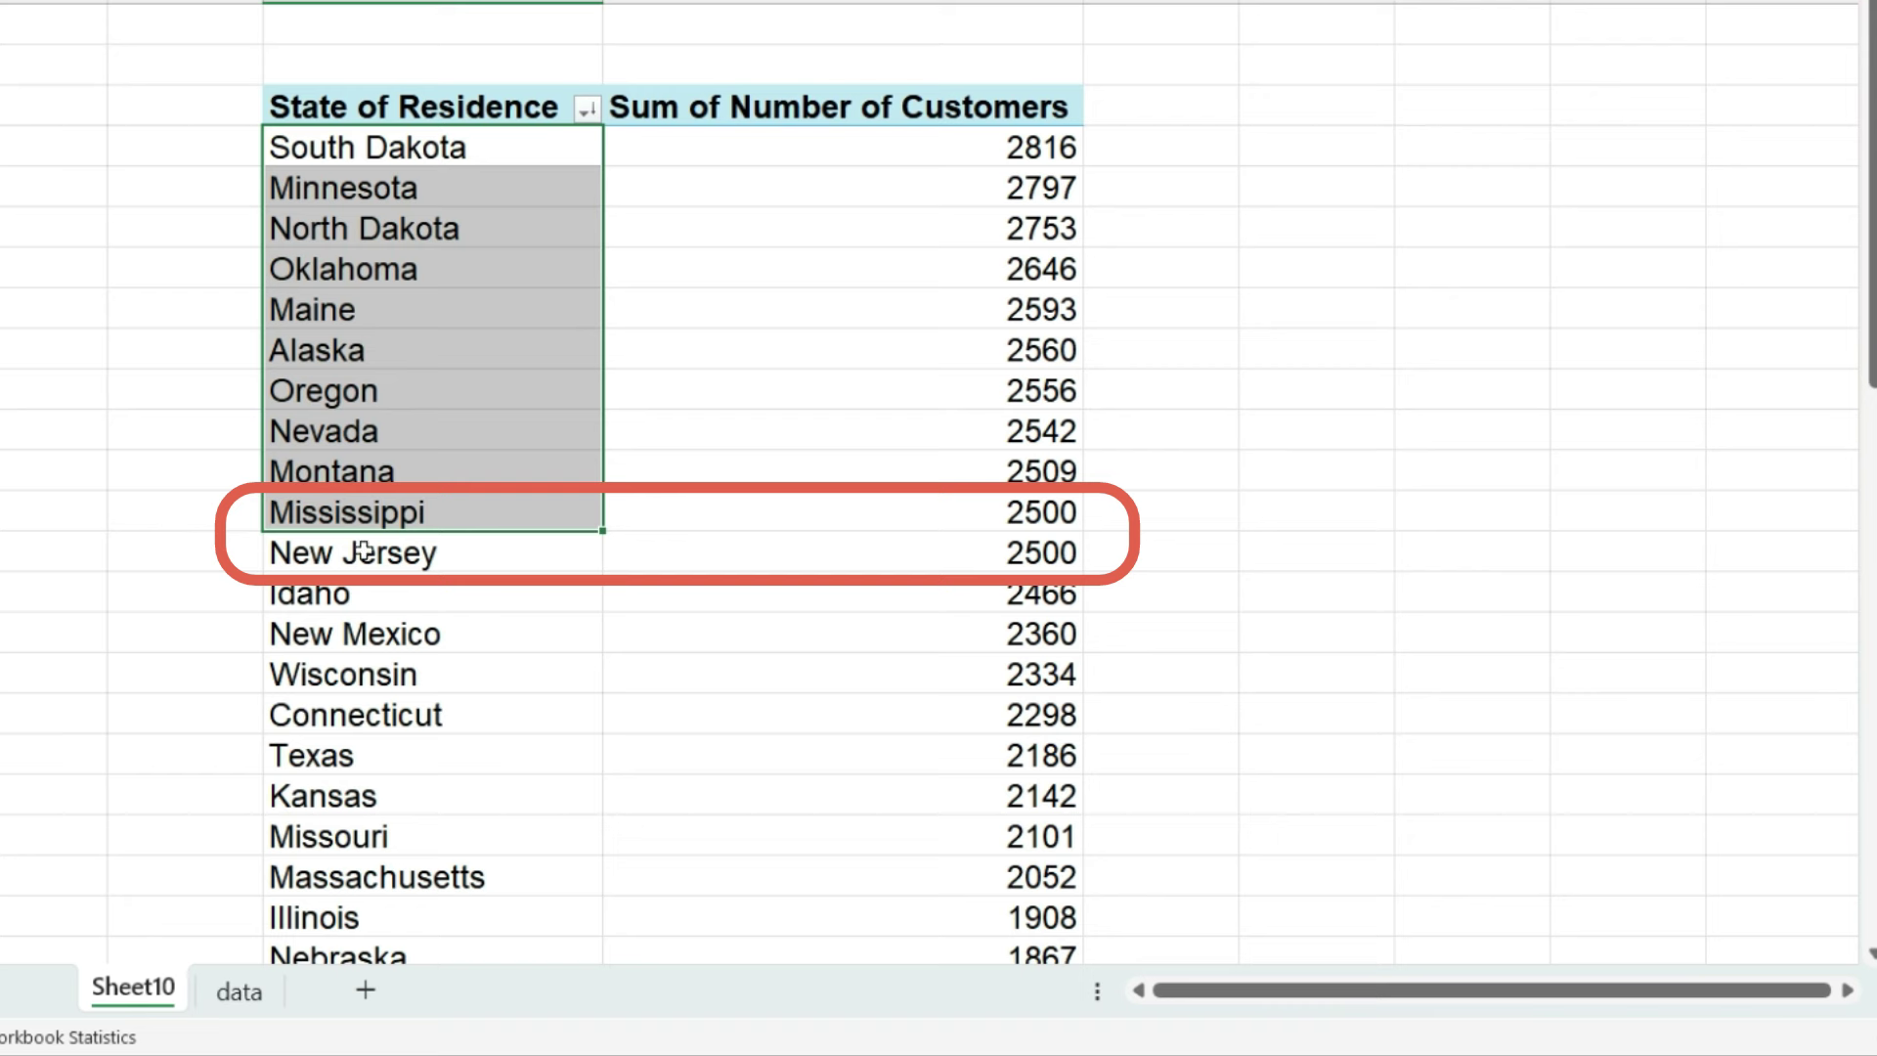
{"action": "left_click", "coordinate": [451, 557], "text": "shift"}
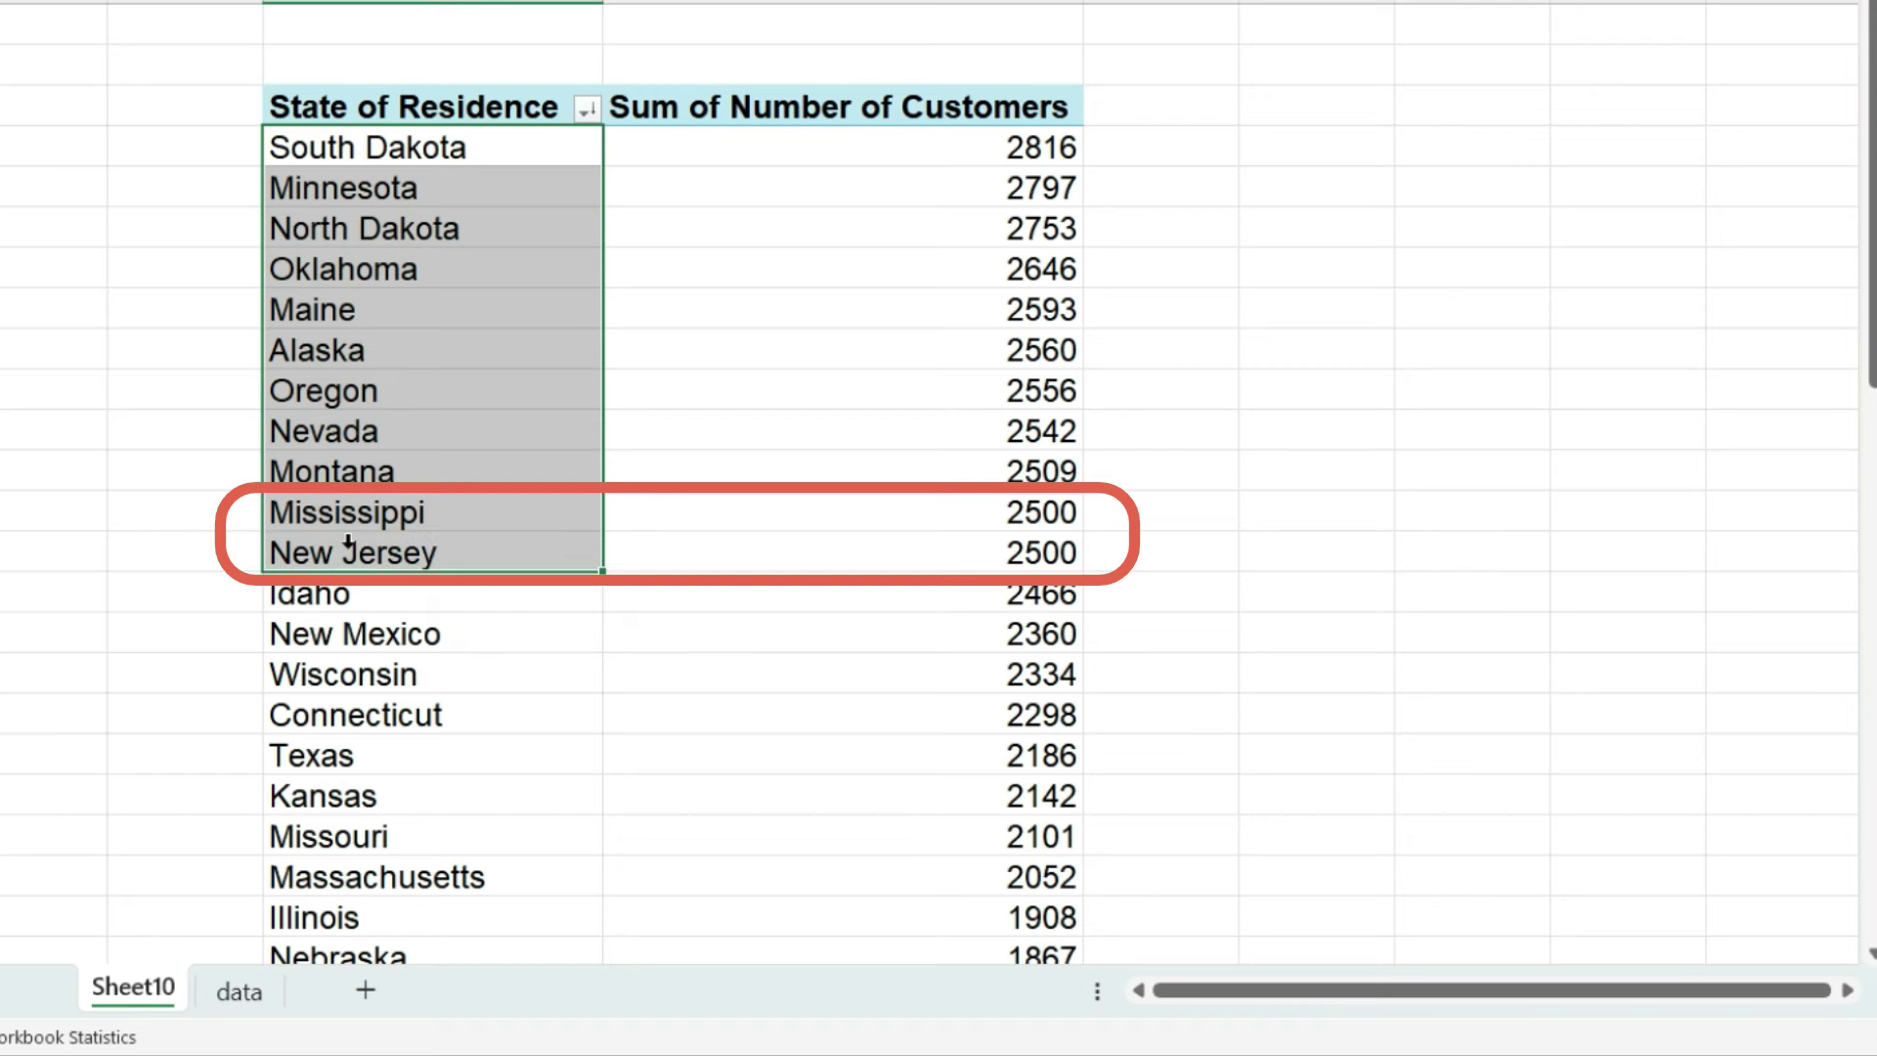
{"action": "left_click", "coordinate": [776, 551], "text": "shift"}
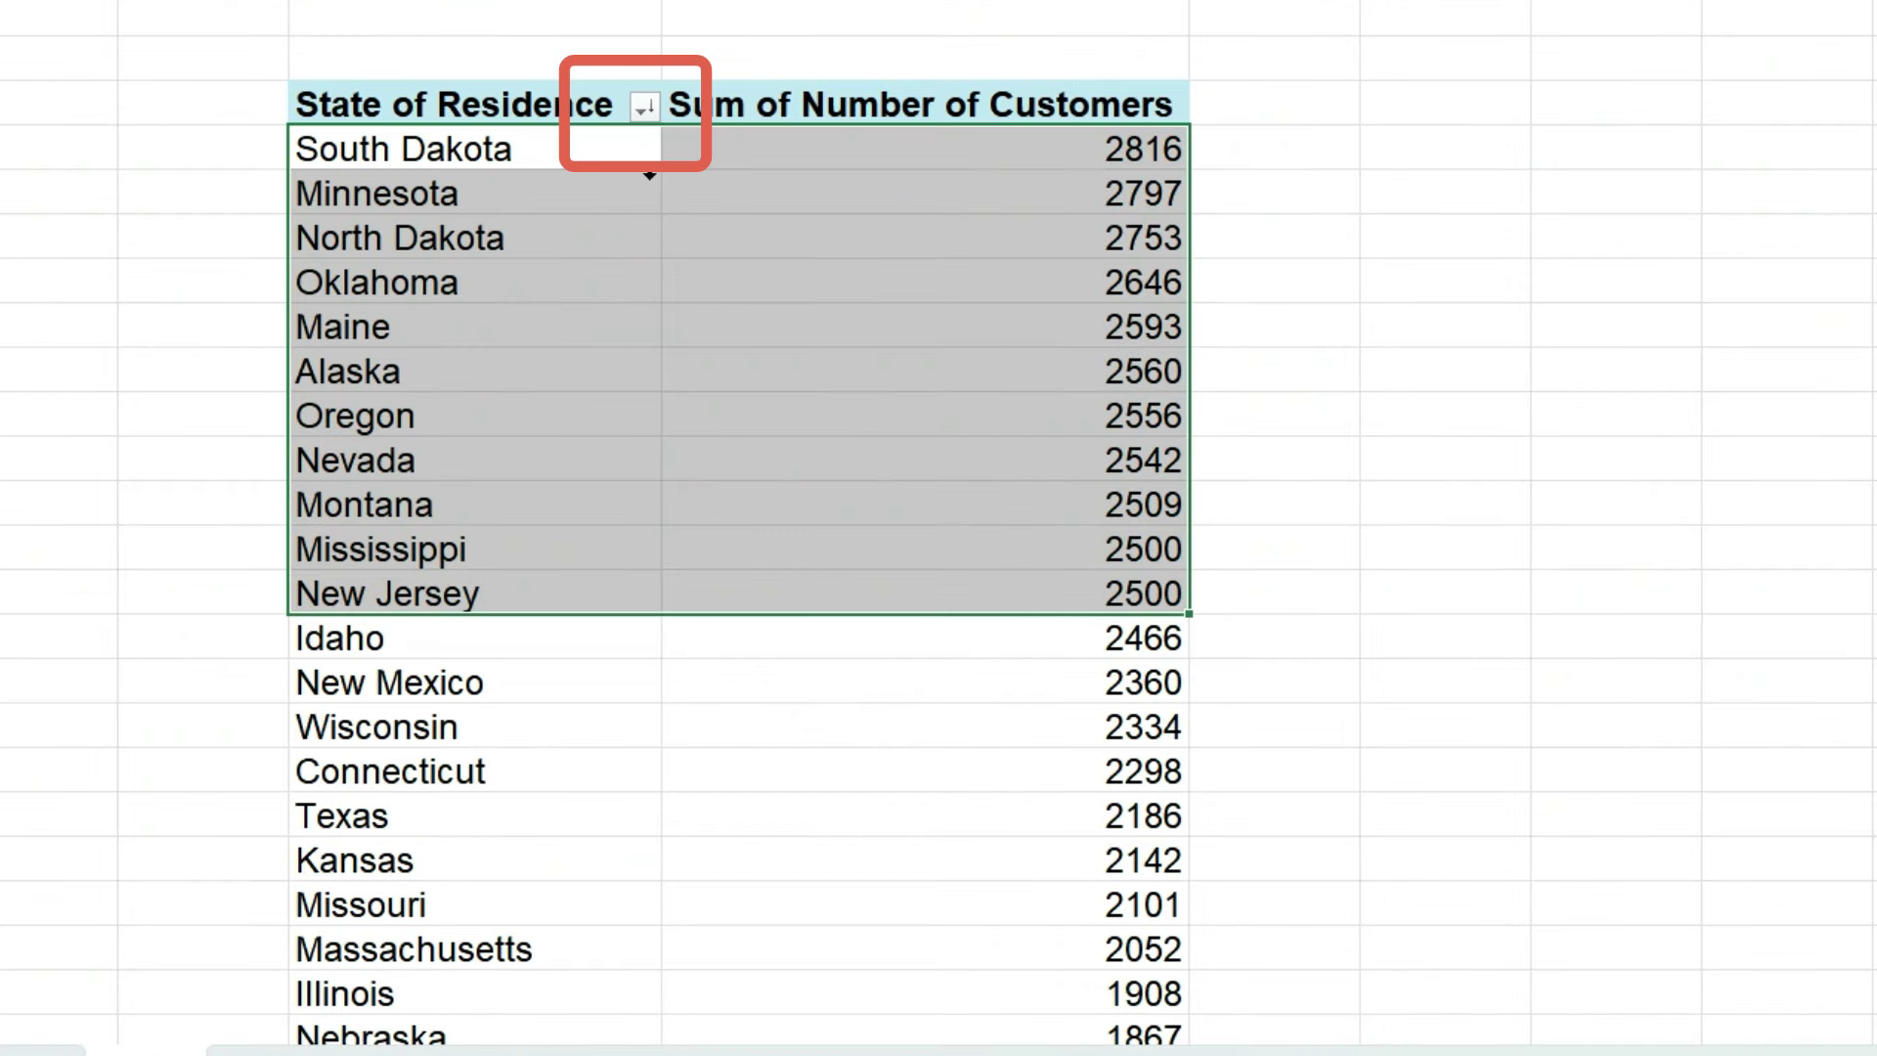
Step: Apply a Top 10 Items value filter by Sum of Number of Customers to State of Residence
{"action": "left_click", "coordinate": [607, 156]}
{"action": "left_click", "coordinate": [642, 108]}
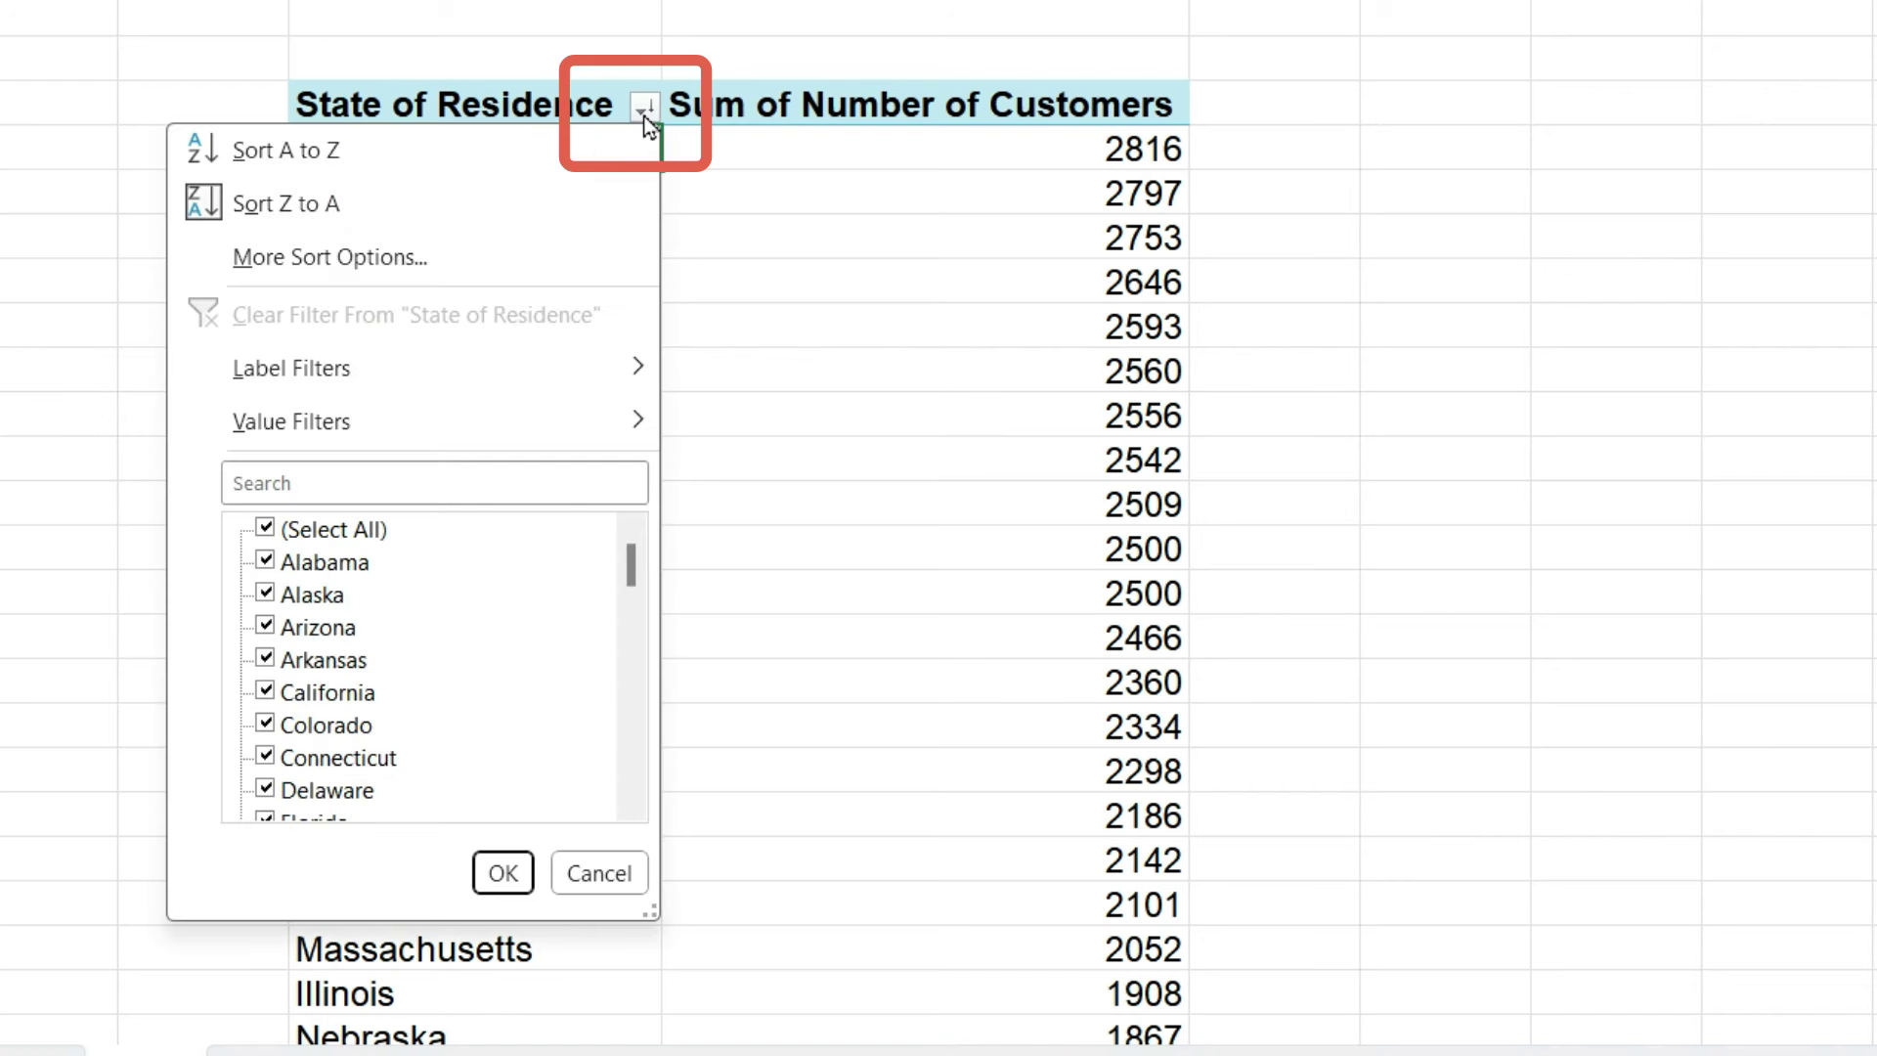
{"action": "mouse_move", "coordinate": [528, 419]}
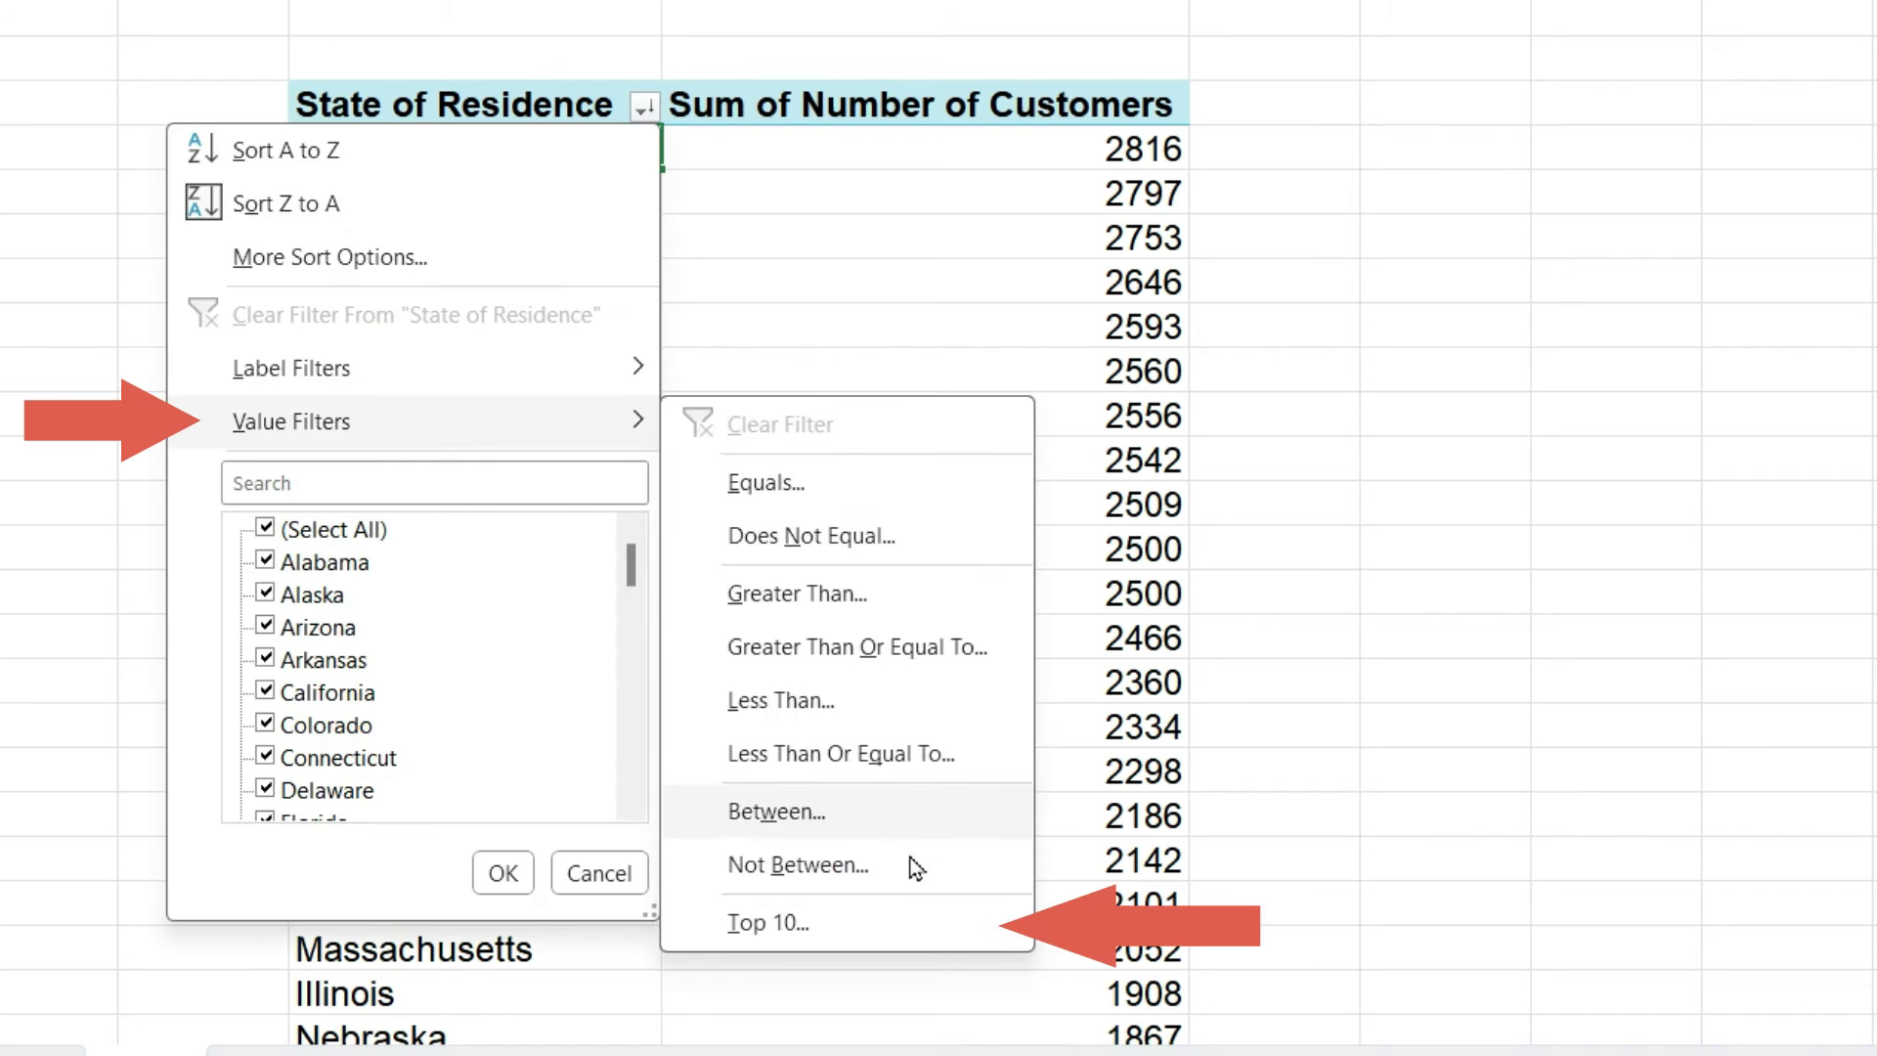
{"action": "left_click", "coordinate": [916, 910]}
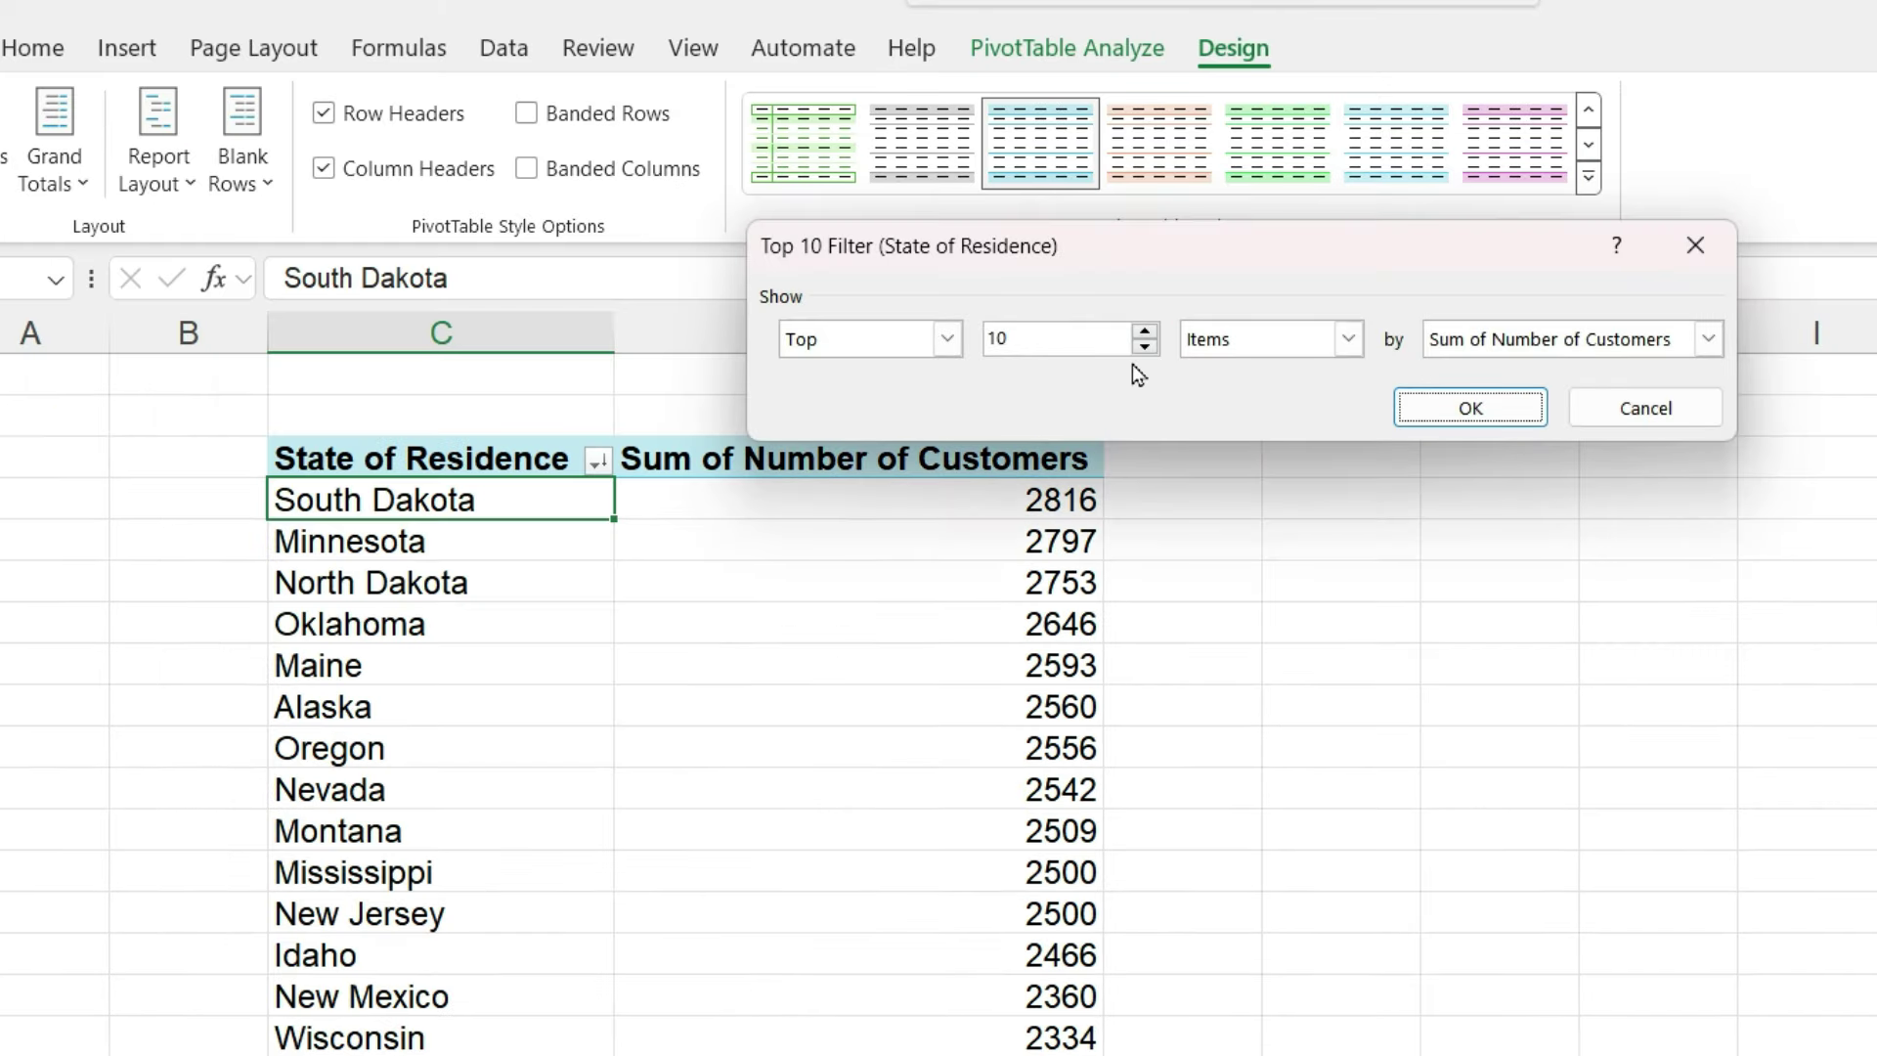
{"action": "left_click", "coordinate": [1145, 331]}
{"action": "left_click", "coordinate": [1145, 345]}
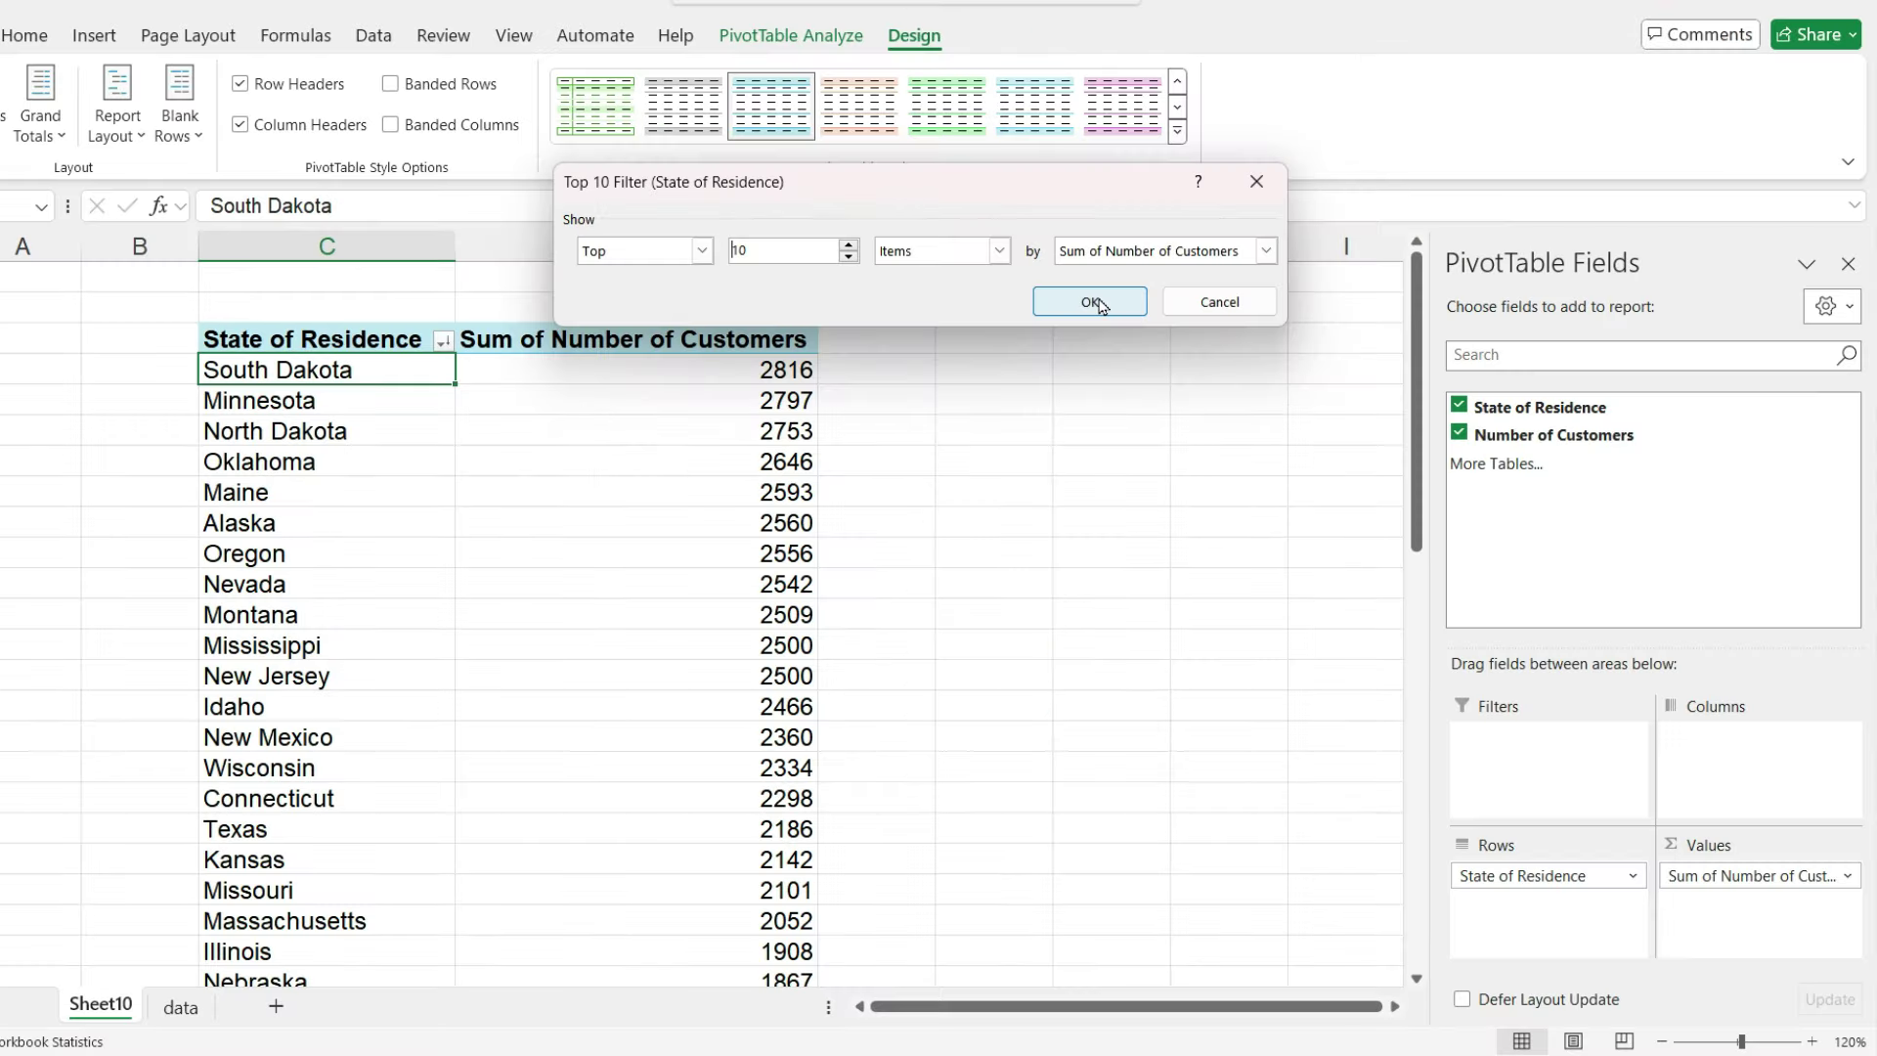
{"action": "left_click", "coordinate": [1099, 306]}
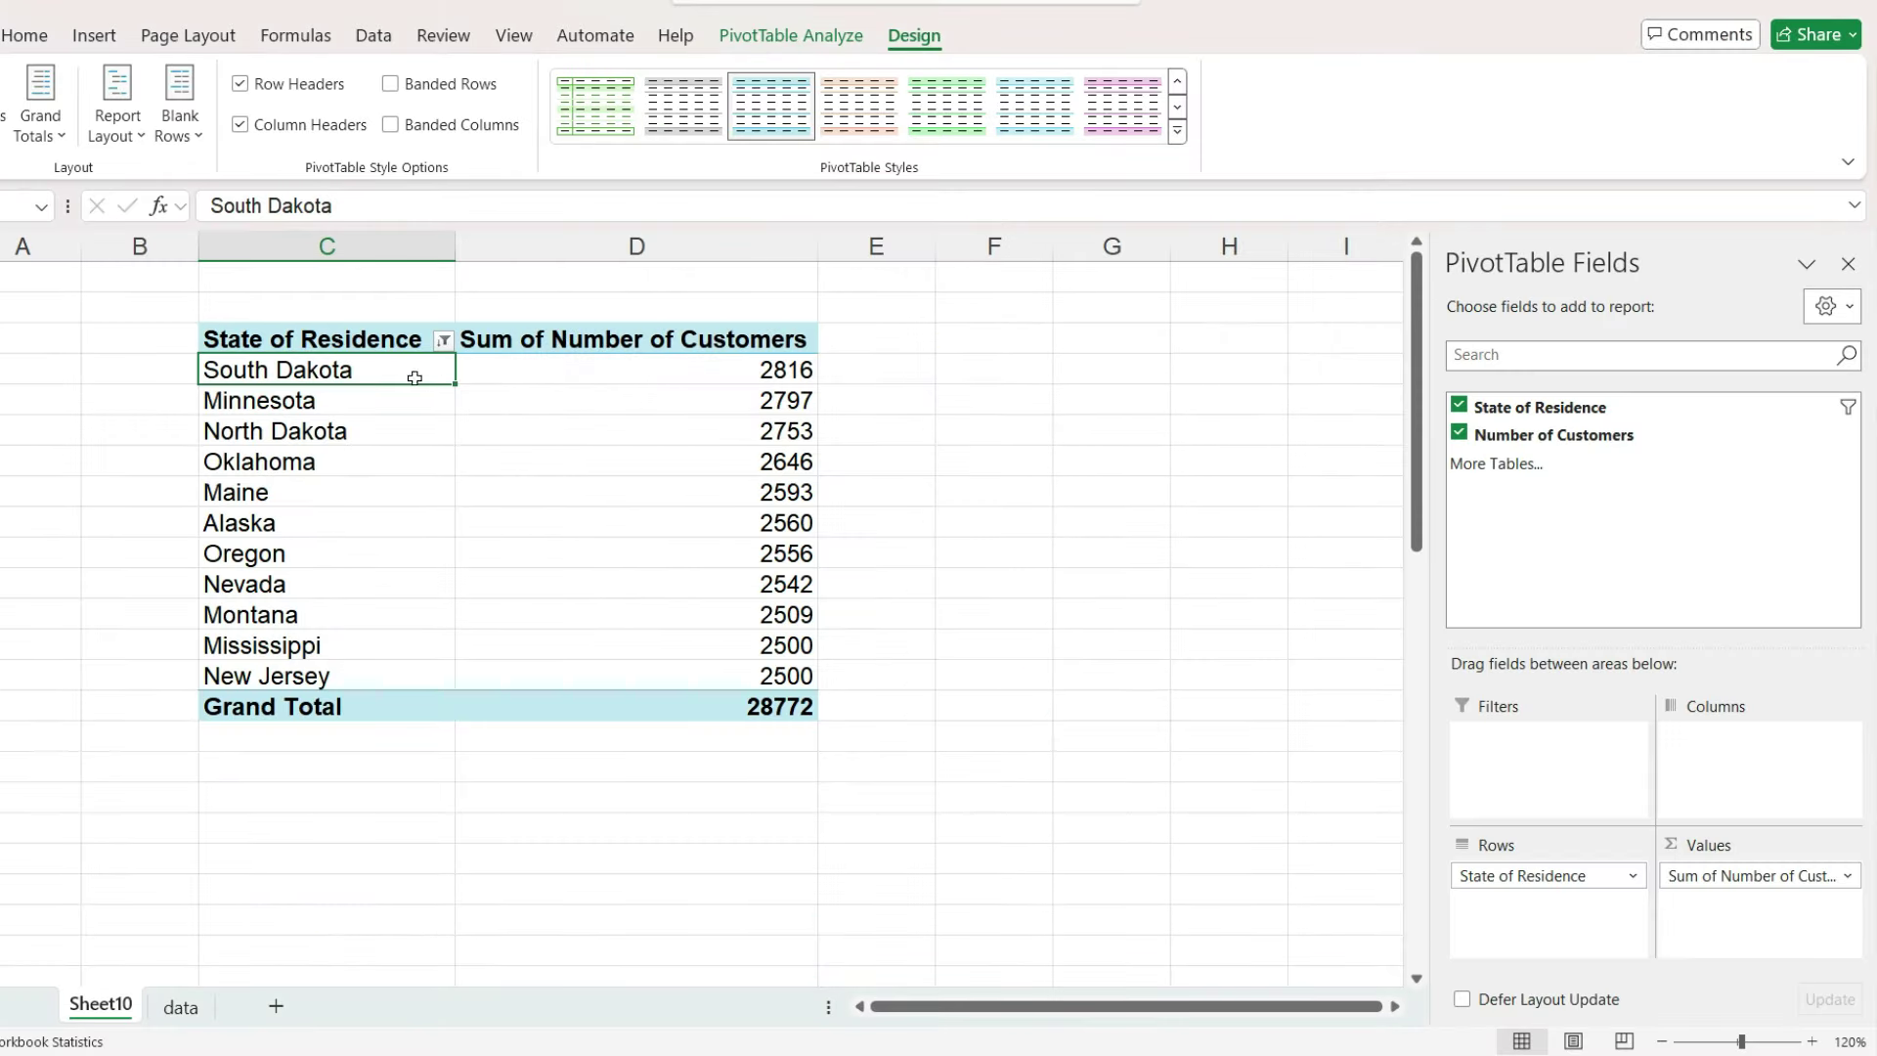
Step: Group the leading states, South Dakota through New Jersey, into Group1
{"action": "left_click_drag", "start_coordinate": [325, 371], "coordinate": [338, 677]}
{"action": "left_click", "coordinate": [772, 37]}
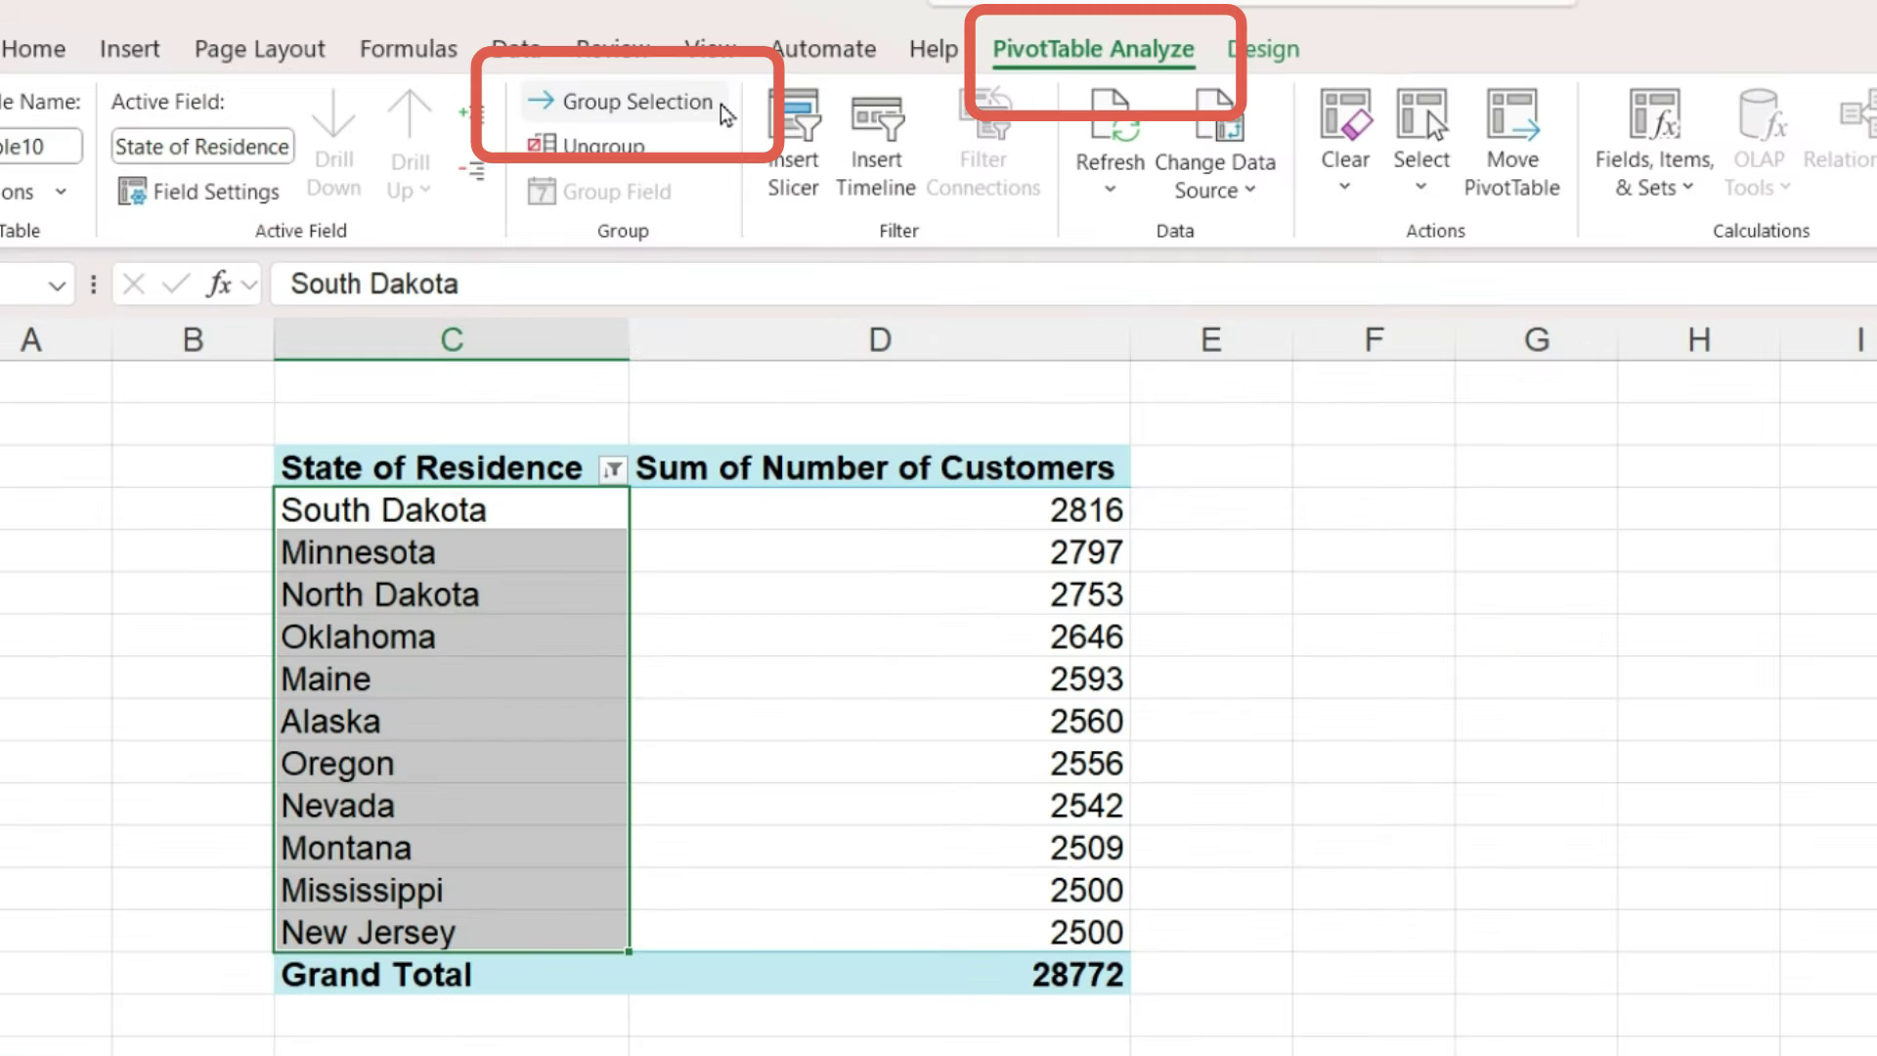
{"action": "left_click", "coordinate": [720, 104]}
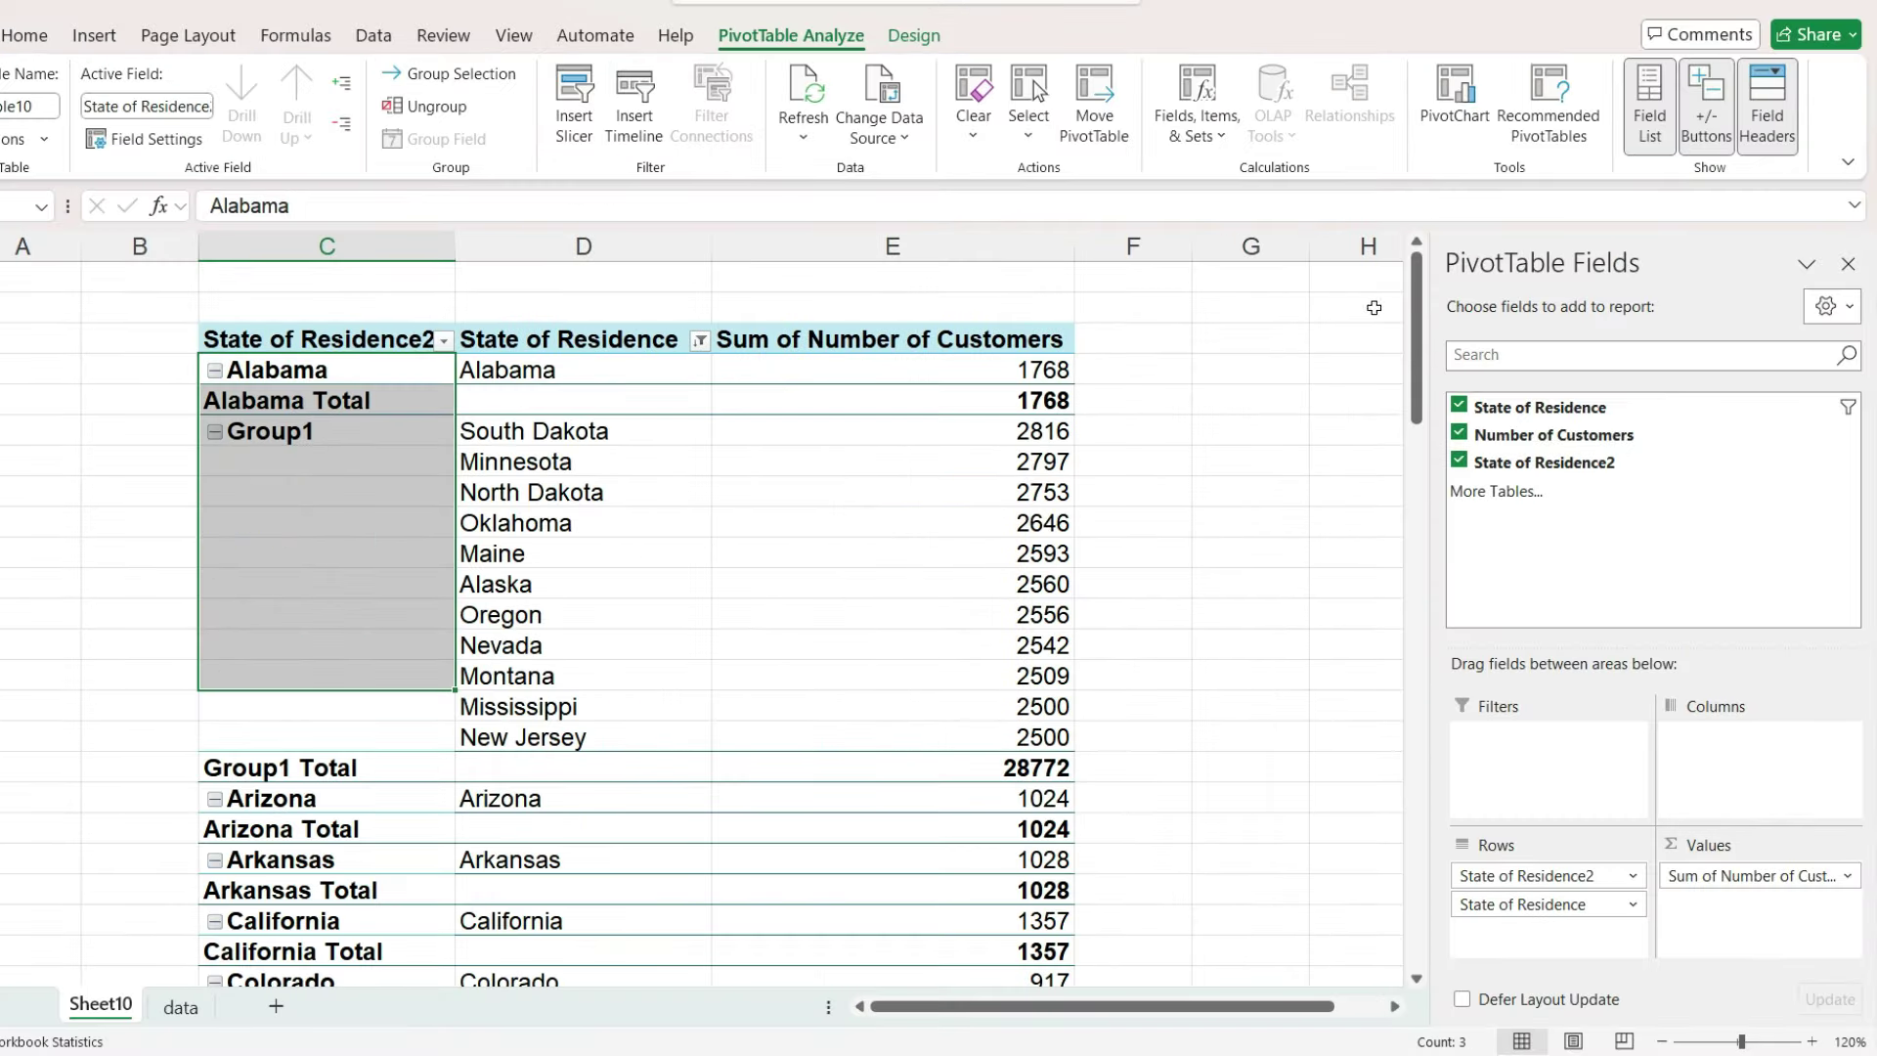
{"action": "left_click_drag", "start_coordinate": [391, 436], "coordinate": [542, 743]}
{"action": "mouse_move", "coordinate": [1416, 413]}
{"action": "left_mouse_down"}
{"action": "mouse_move", "coordinate": [1414, 528]}
{"action": "mouse_move", "coordinate": [1415, 379]}
{"action": "left_mouse_up"}
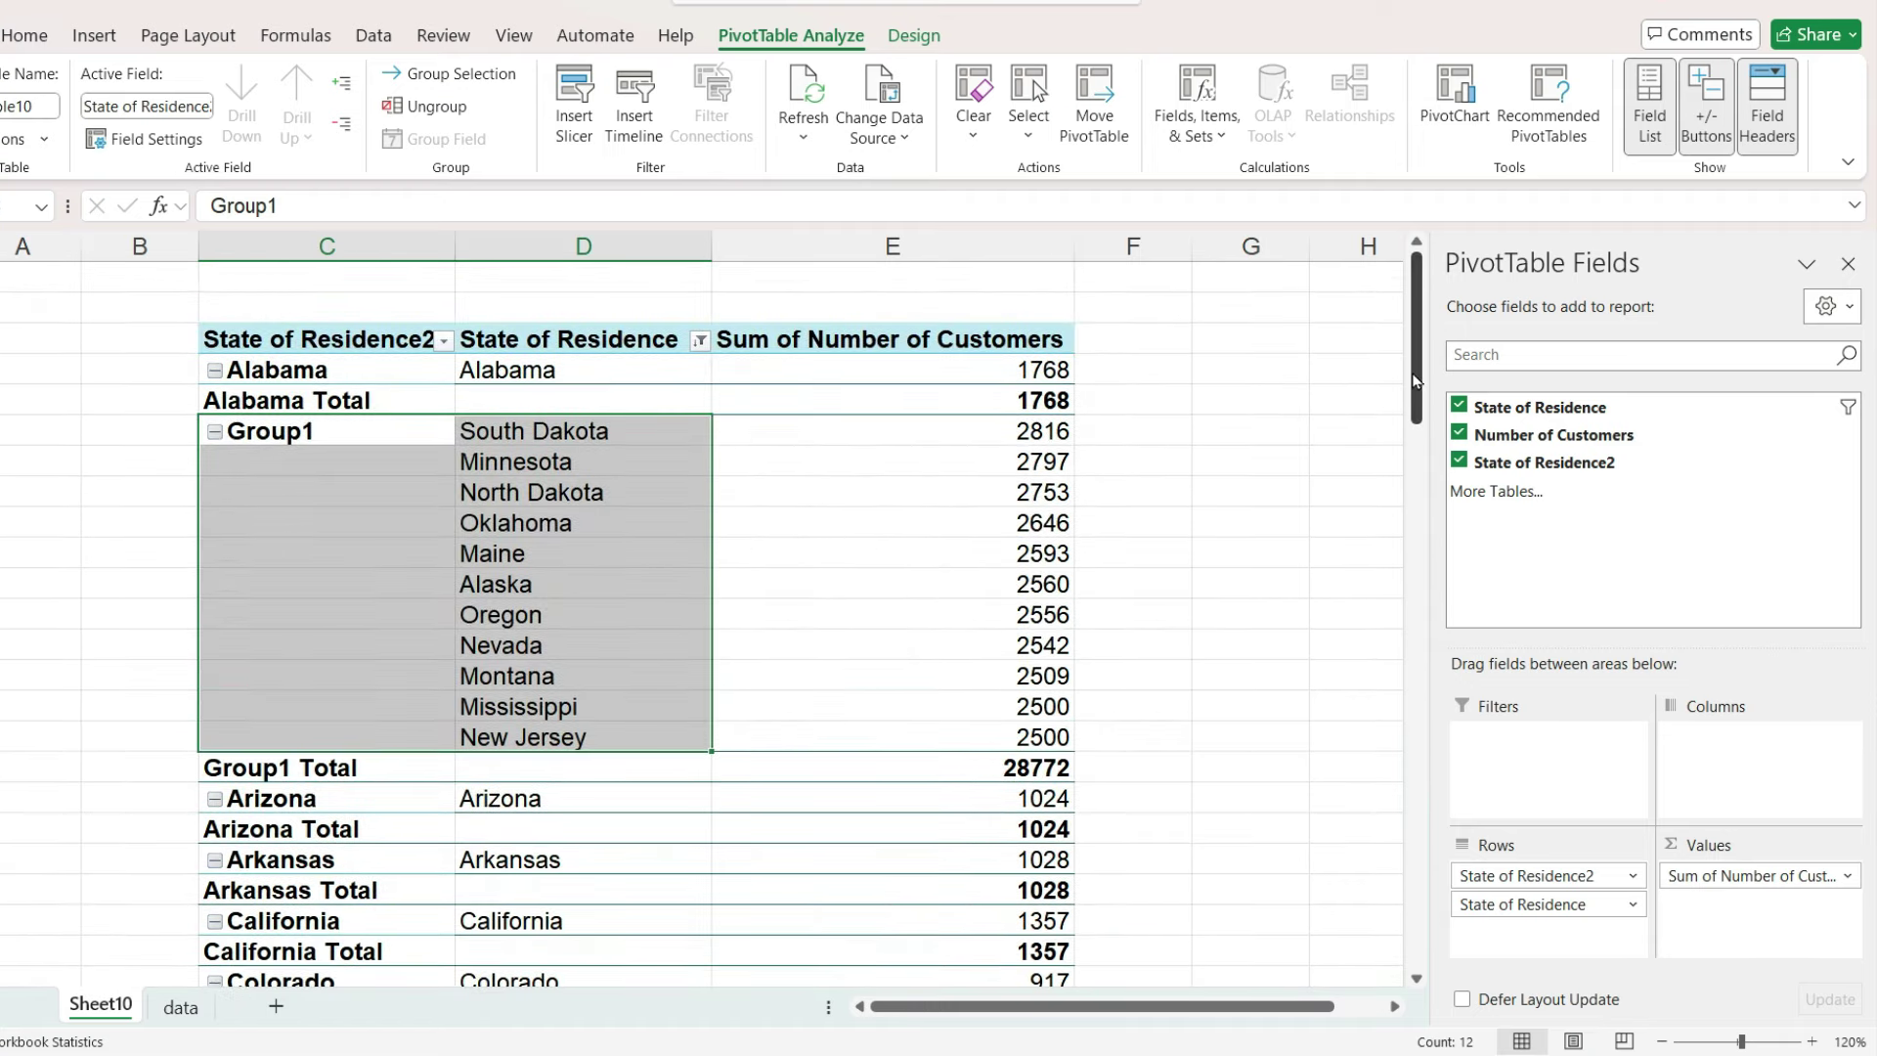
Step: Rename Group1 to 'Top 10 states'
{"action": "left_click", "coordinate": [376, 433]}
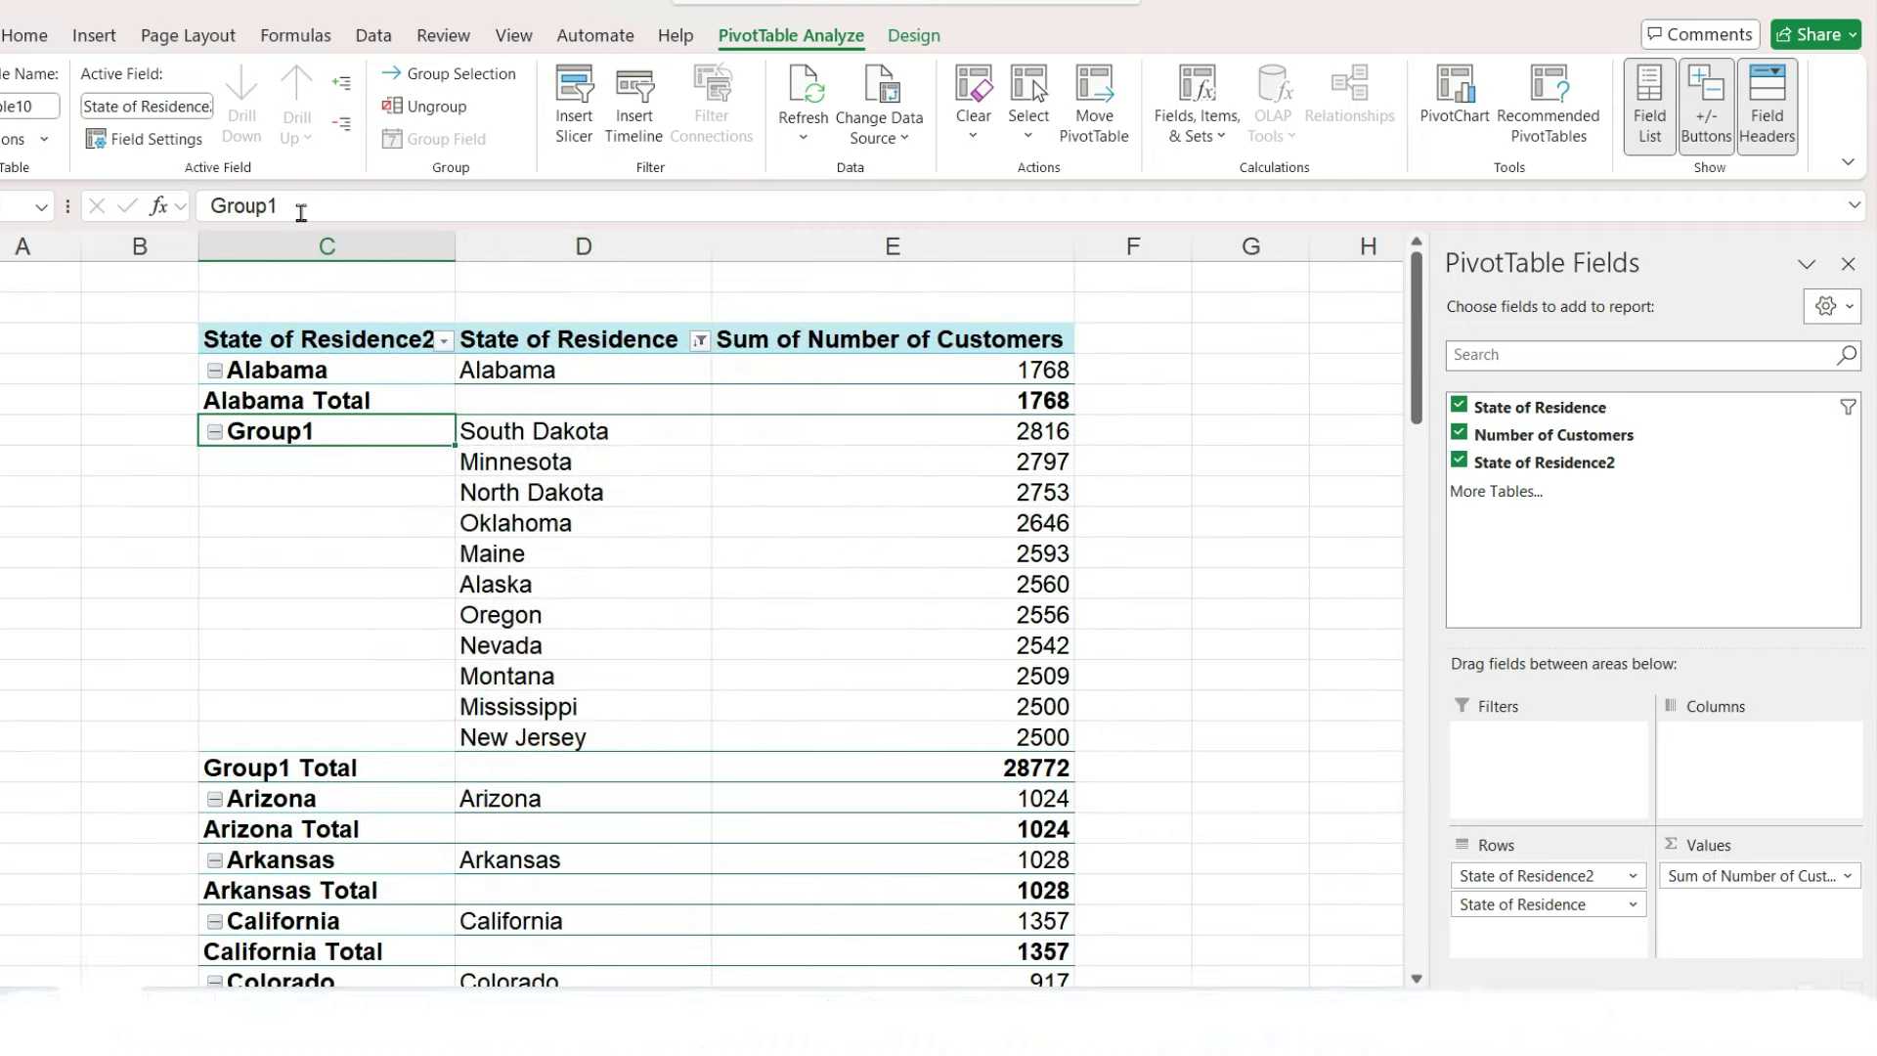
{"action": "double_click", "coordinate": [409, 219]}
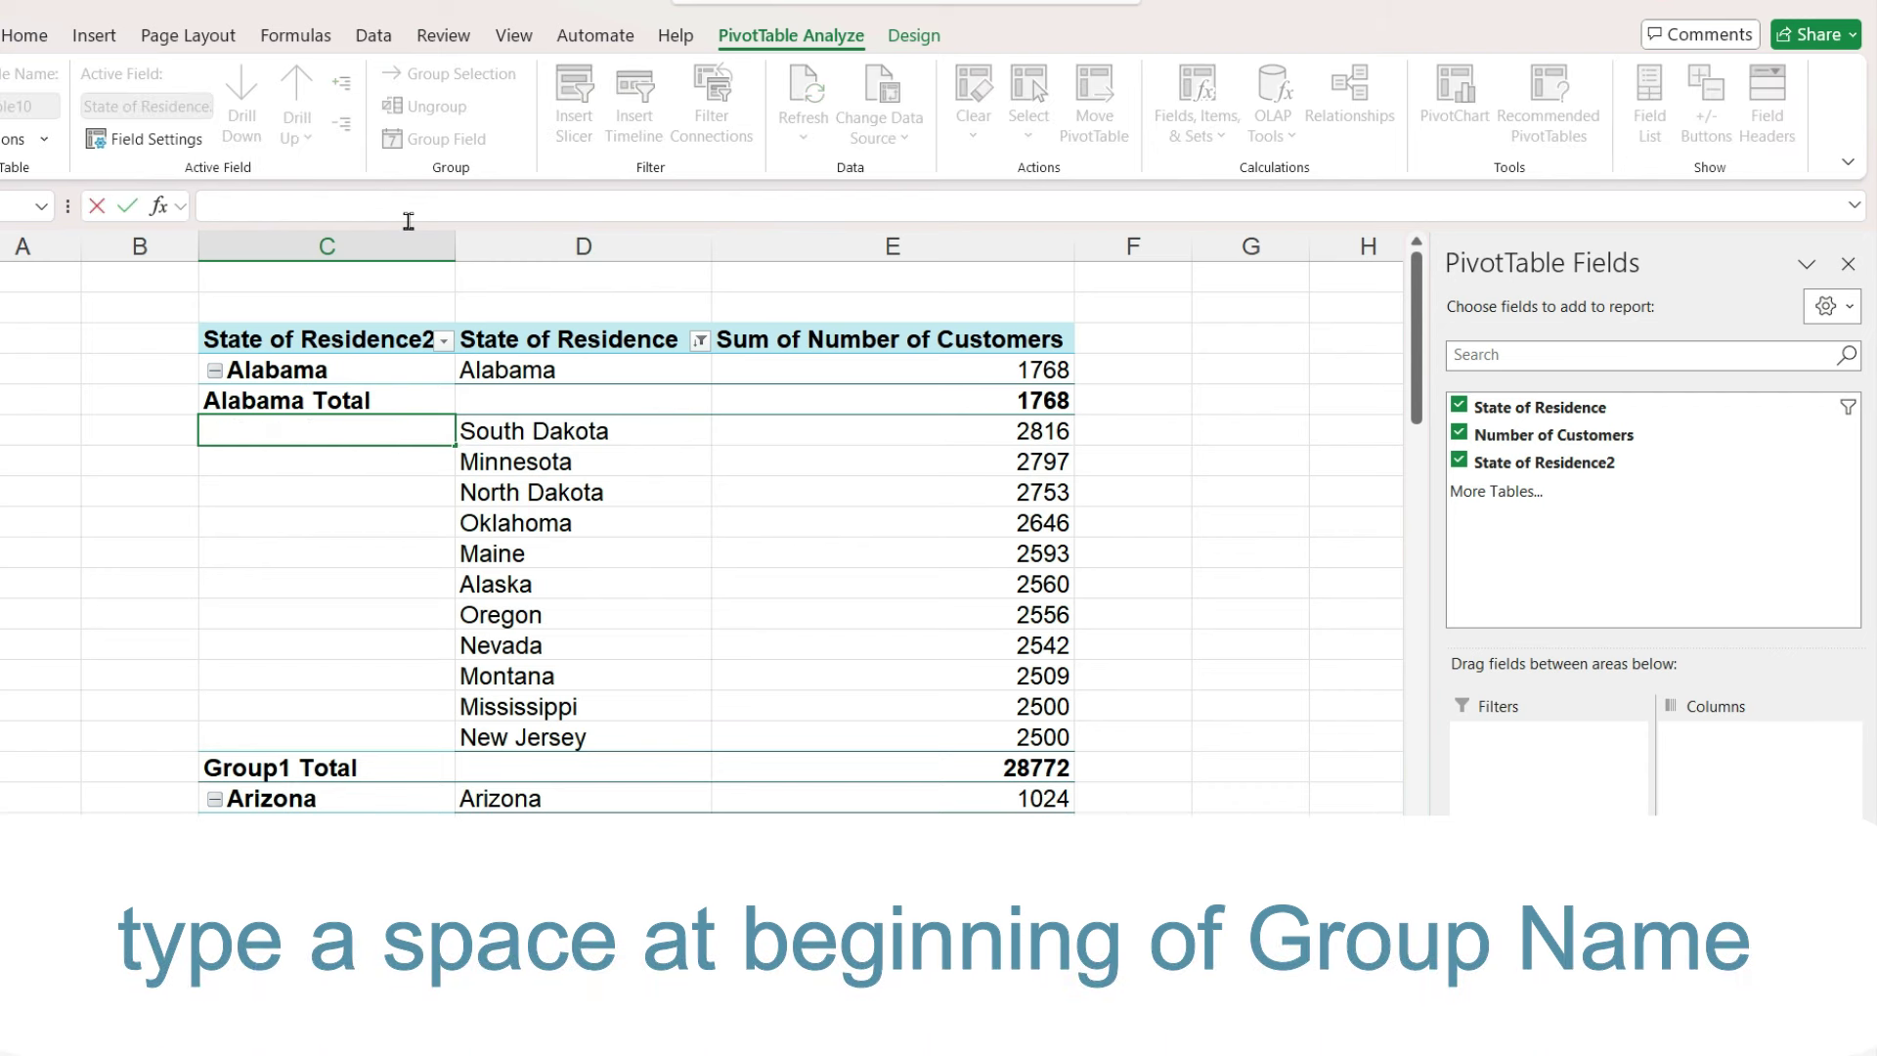
{"action": "type", "text": "Top 10 s"}
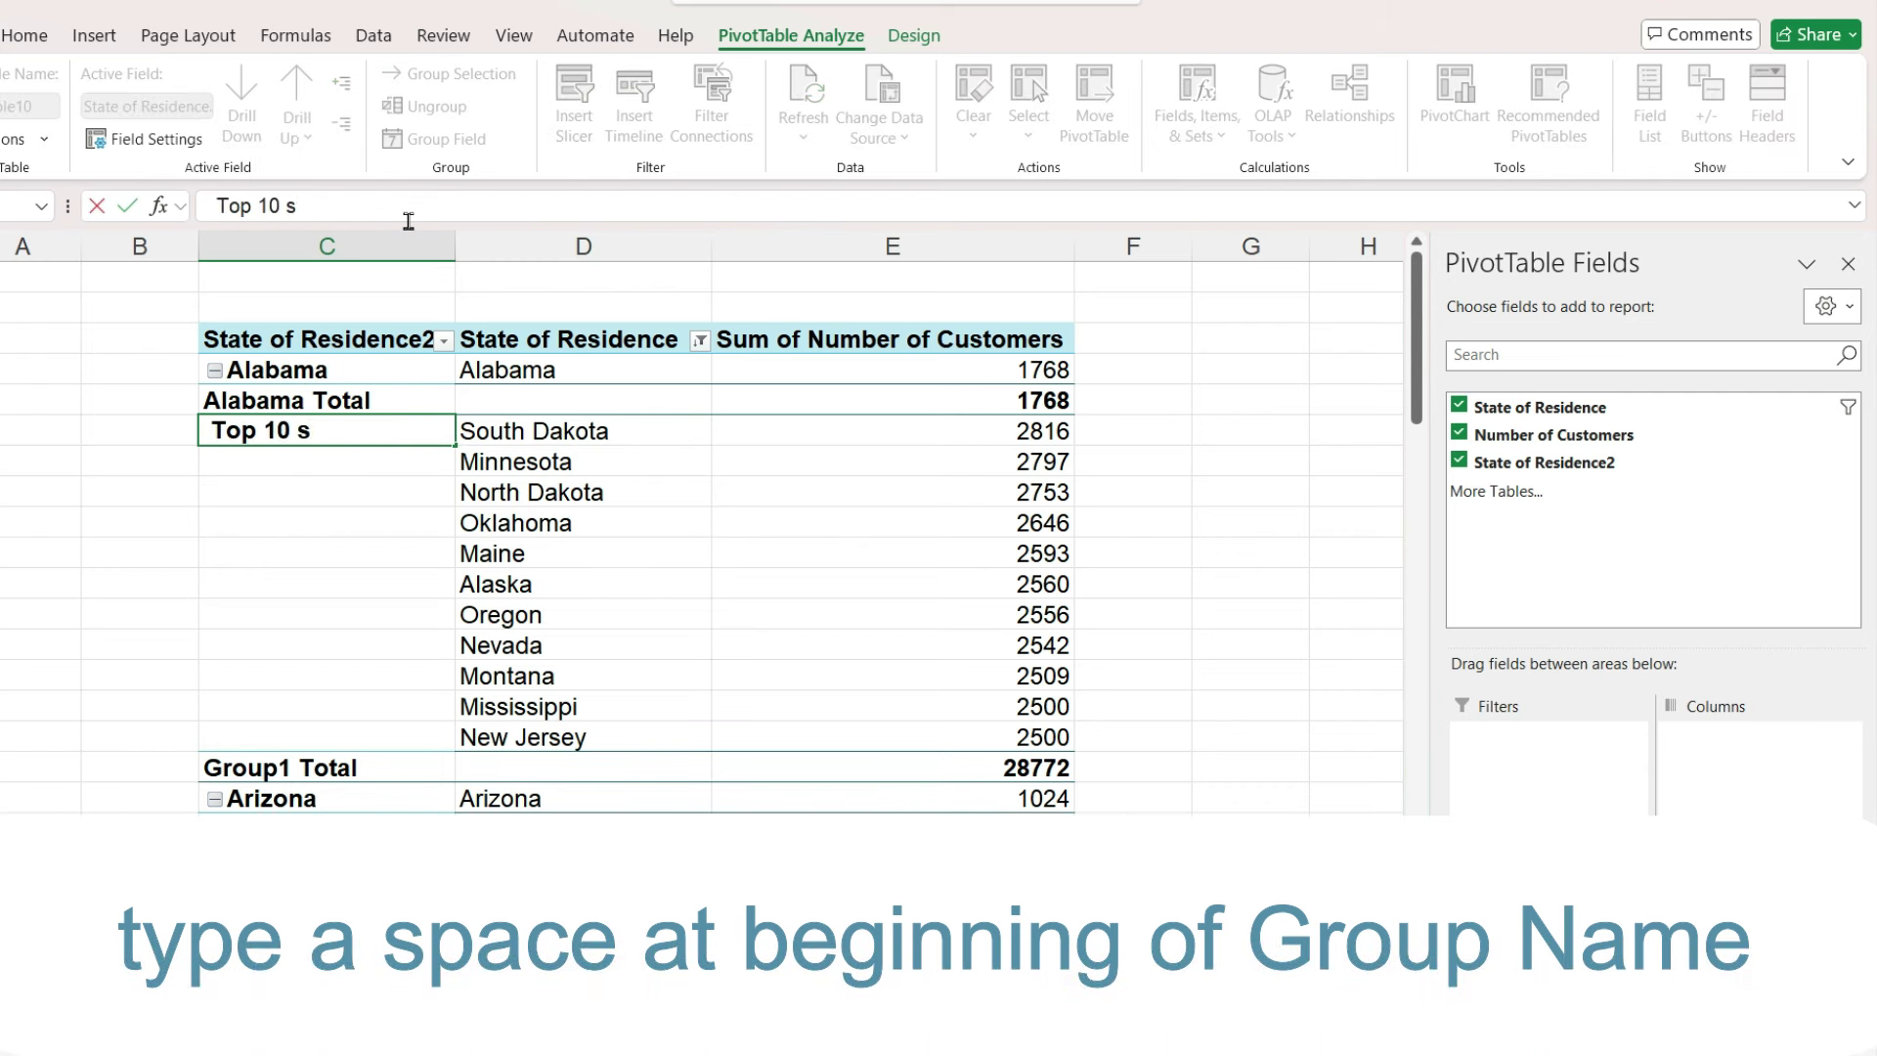
{"action": "type", "text": "tates"}
{"action": "key", "text": "Return"}
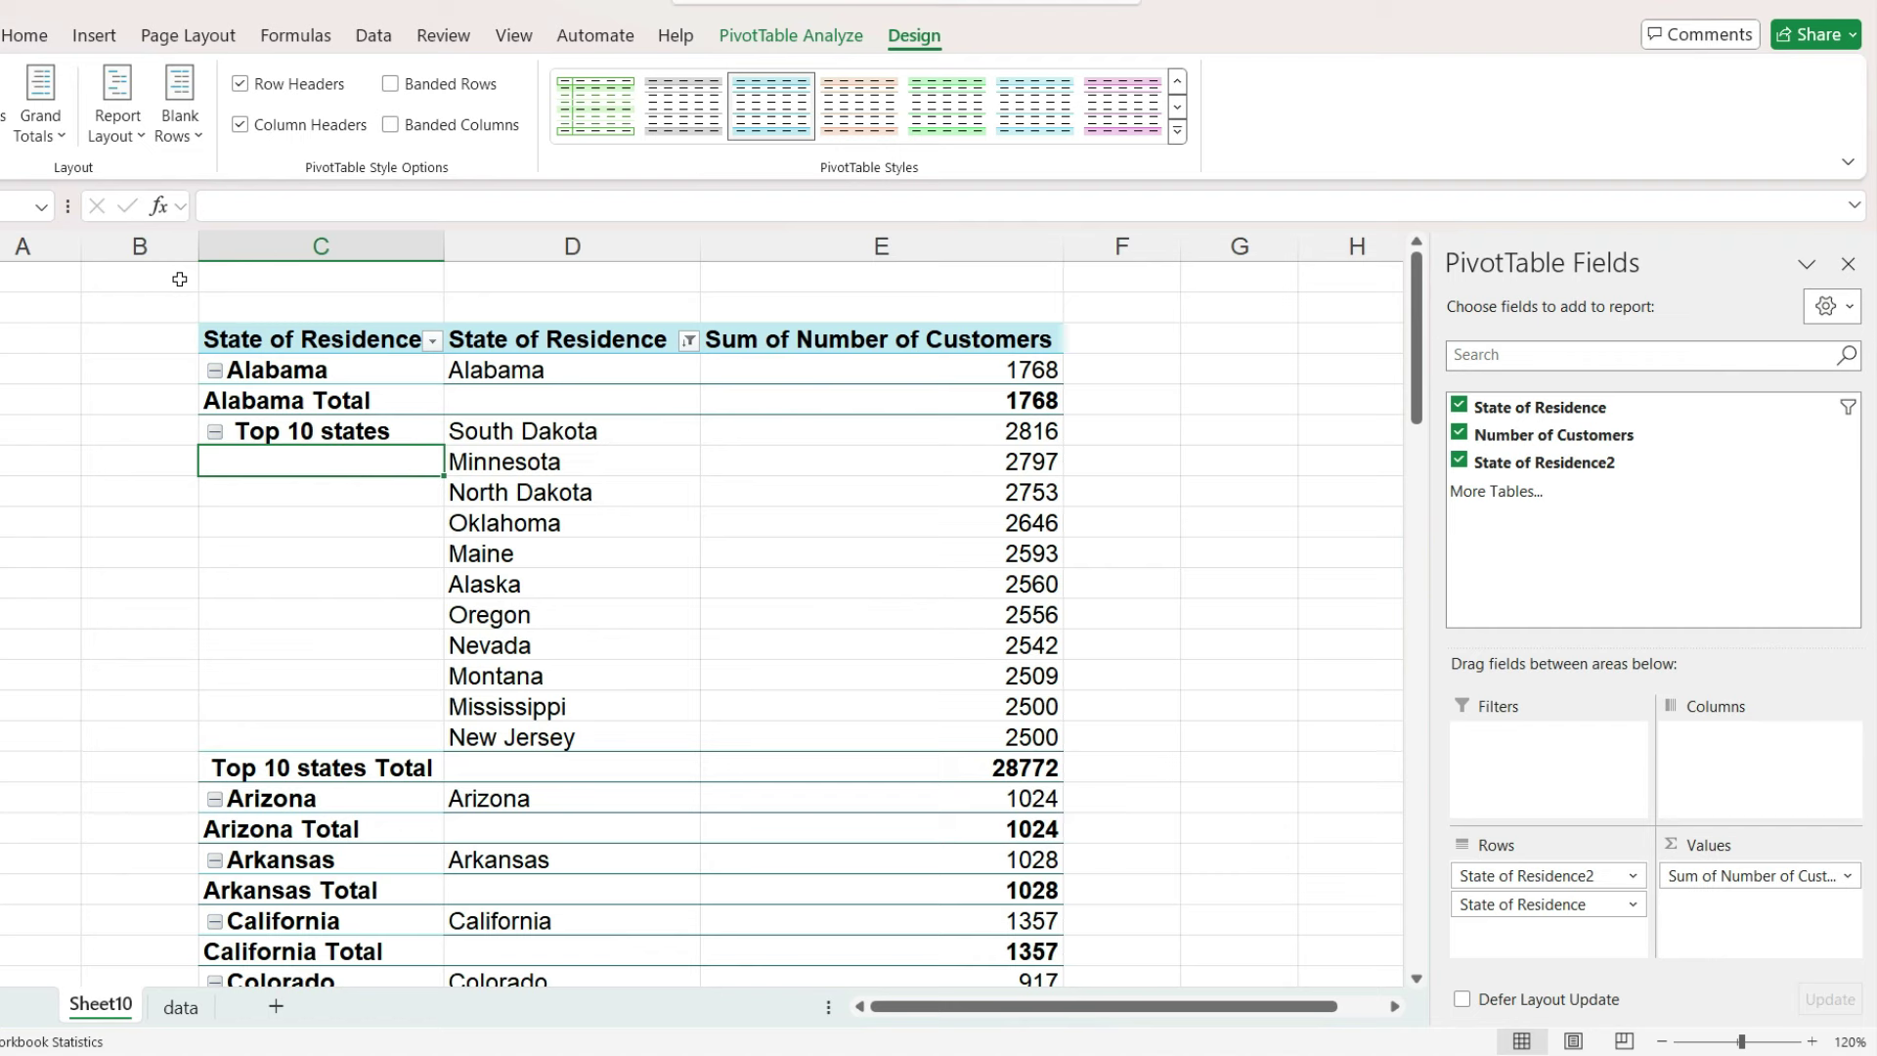
Step: Widen column C and sort the State of Residence2 groups A to Z so Top 10 states leads
{"action": "left_click_drag", "start_coordinate": [445, 243], "coordinate": [494, 338]}
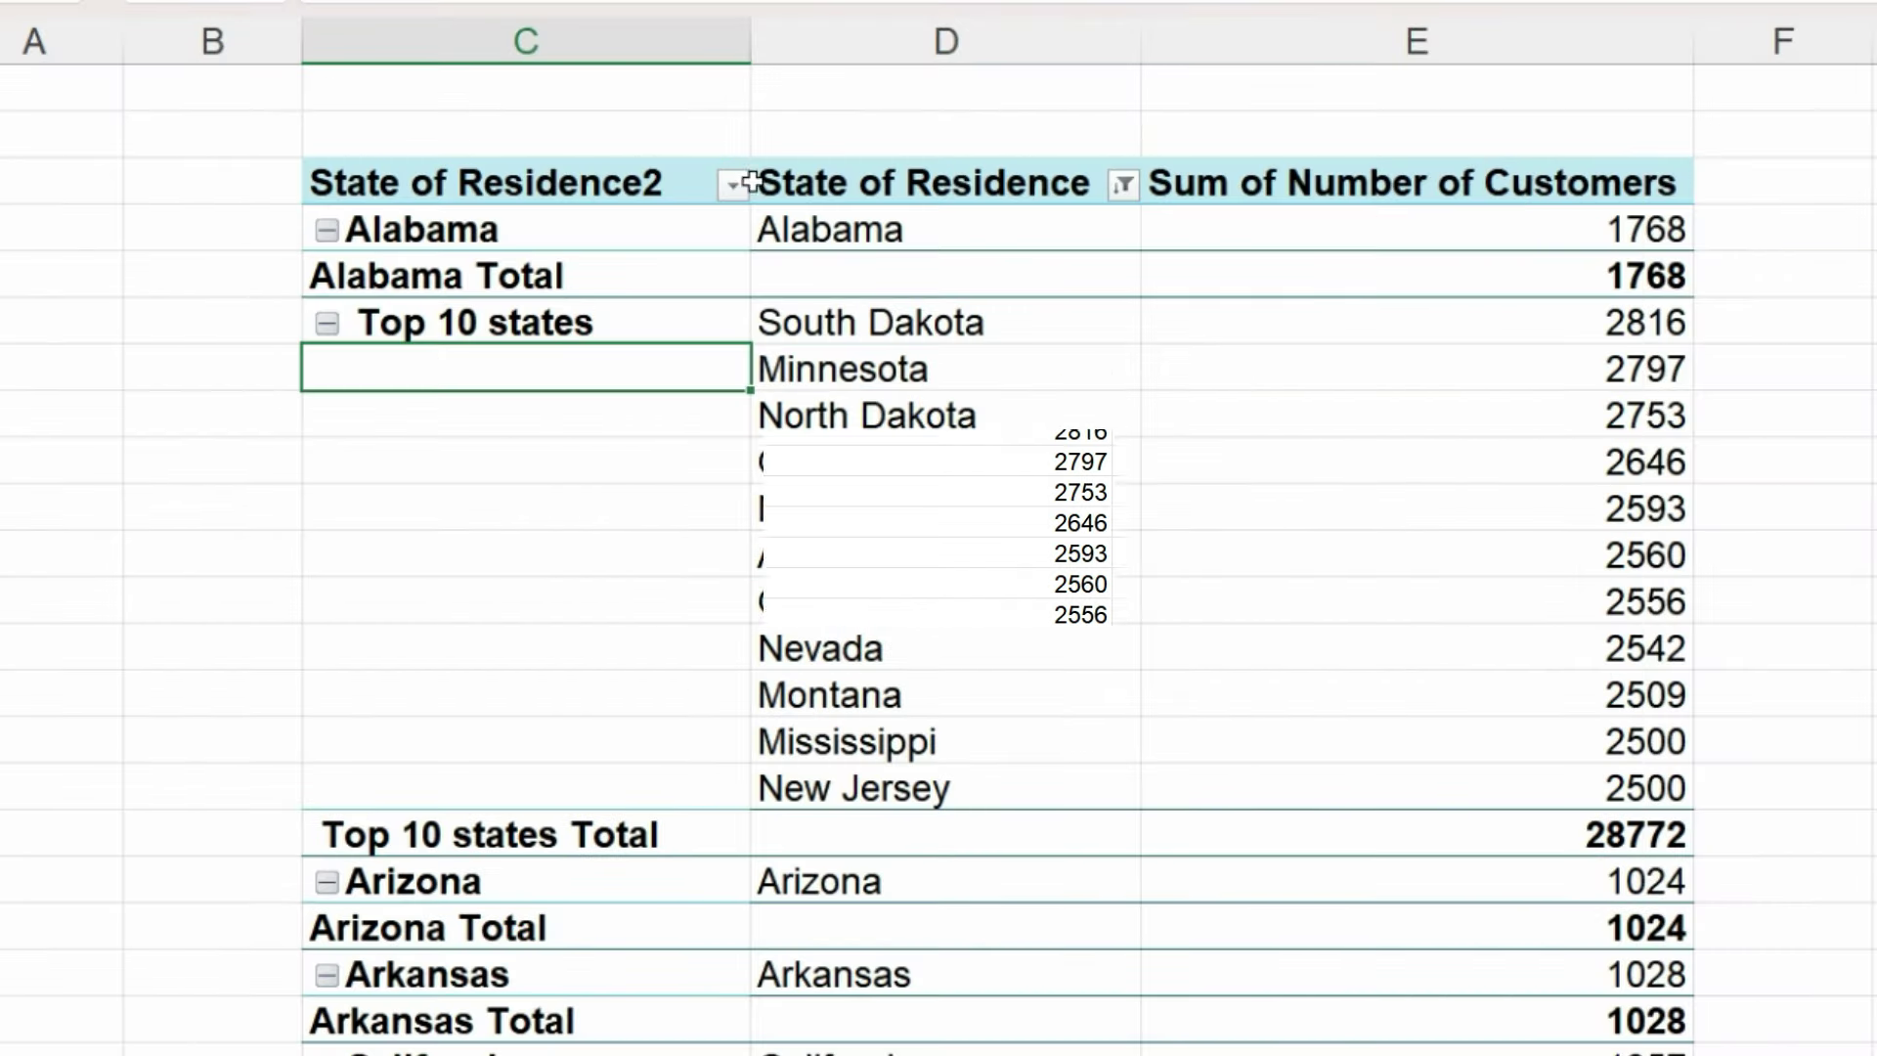
{"action": "left_click", "coordinate": [733, 185]}
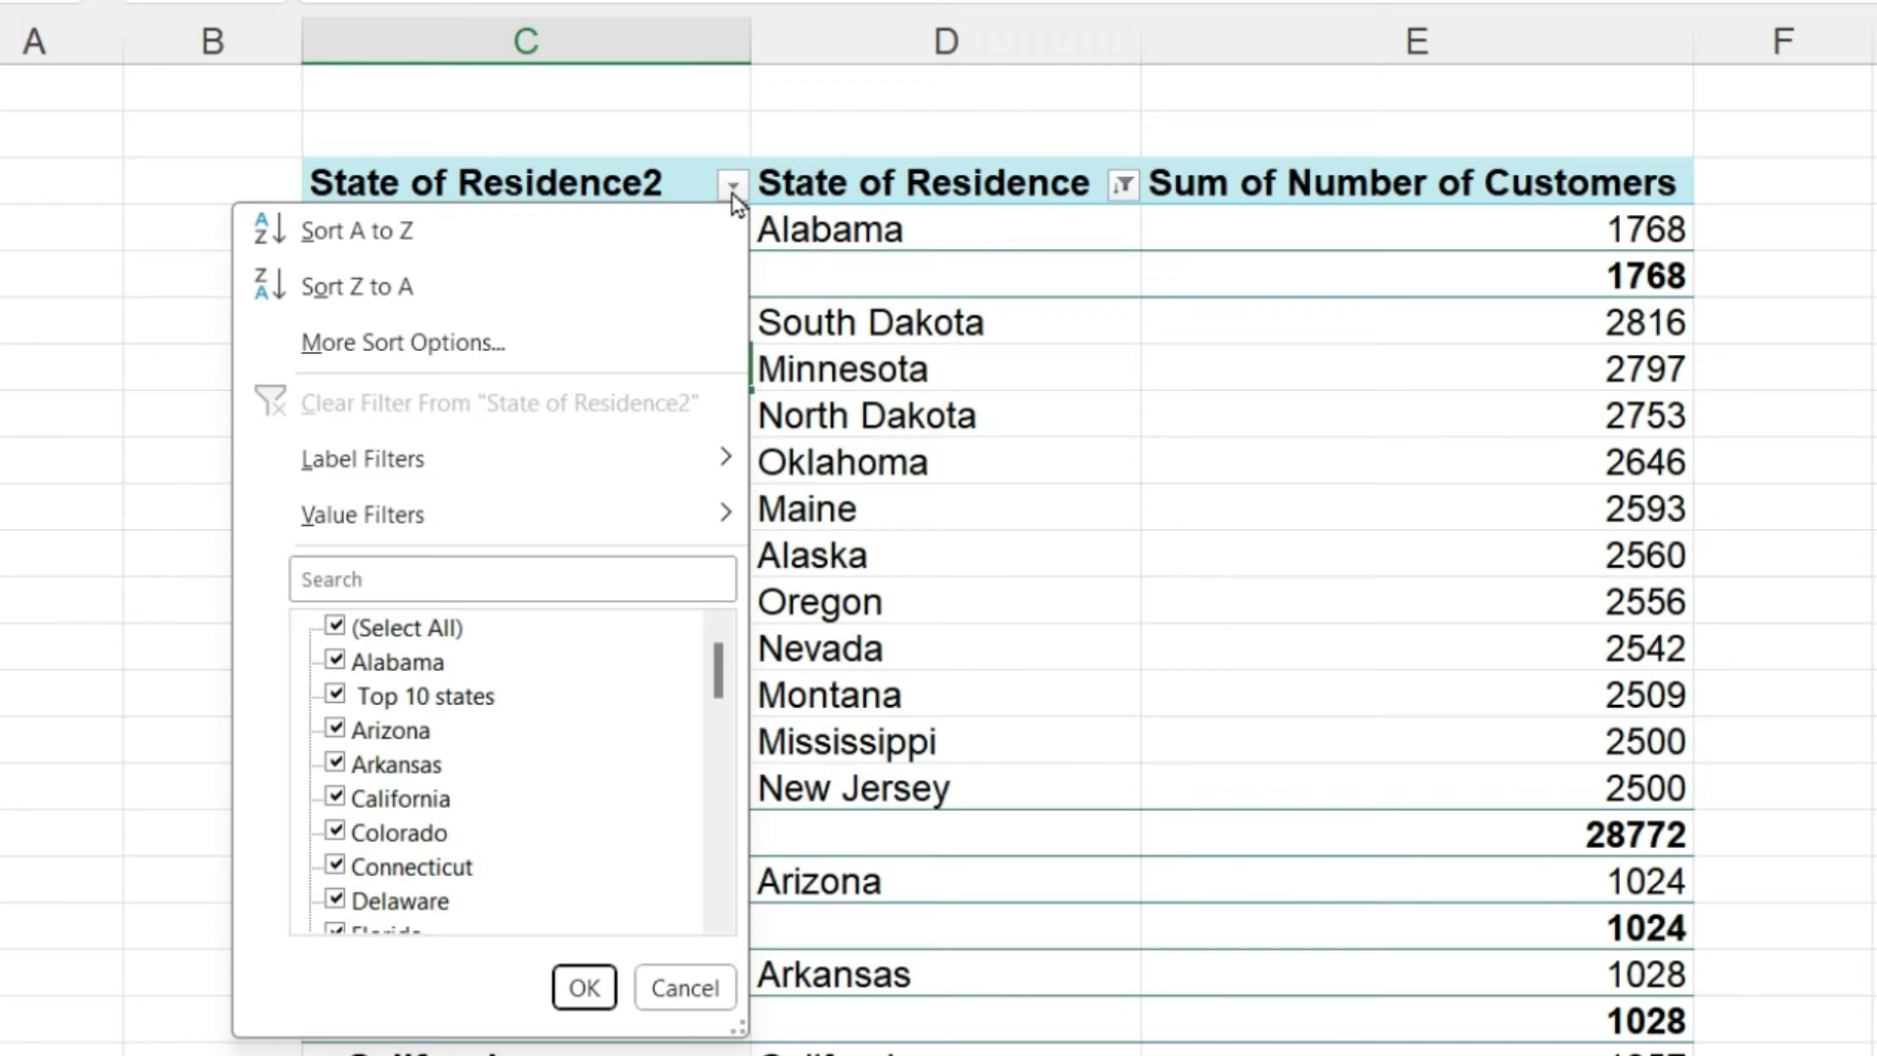
{"action": "left_click", "coordinate": [711, 223]}
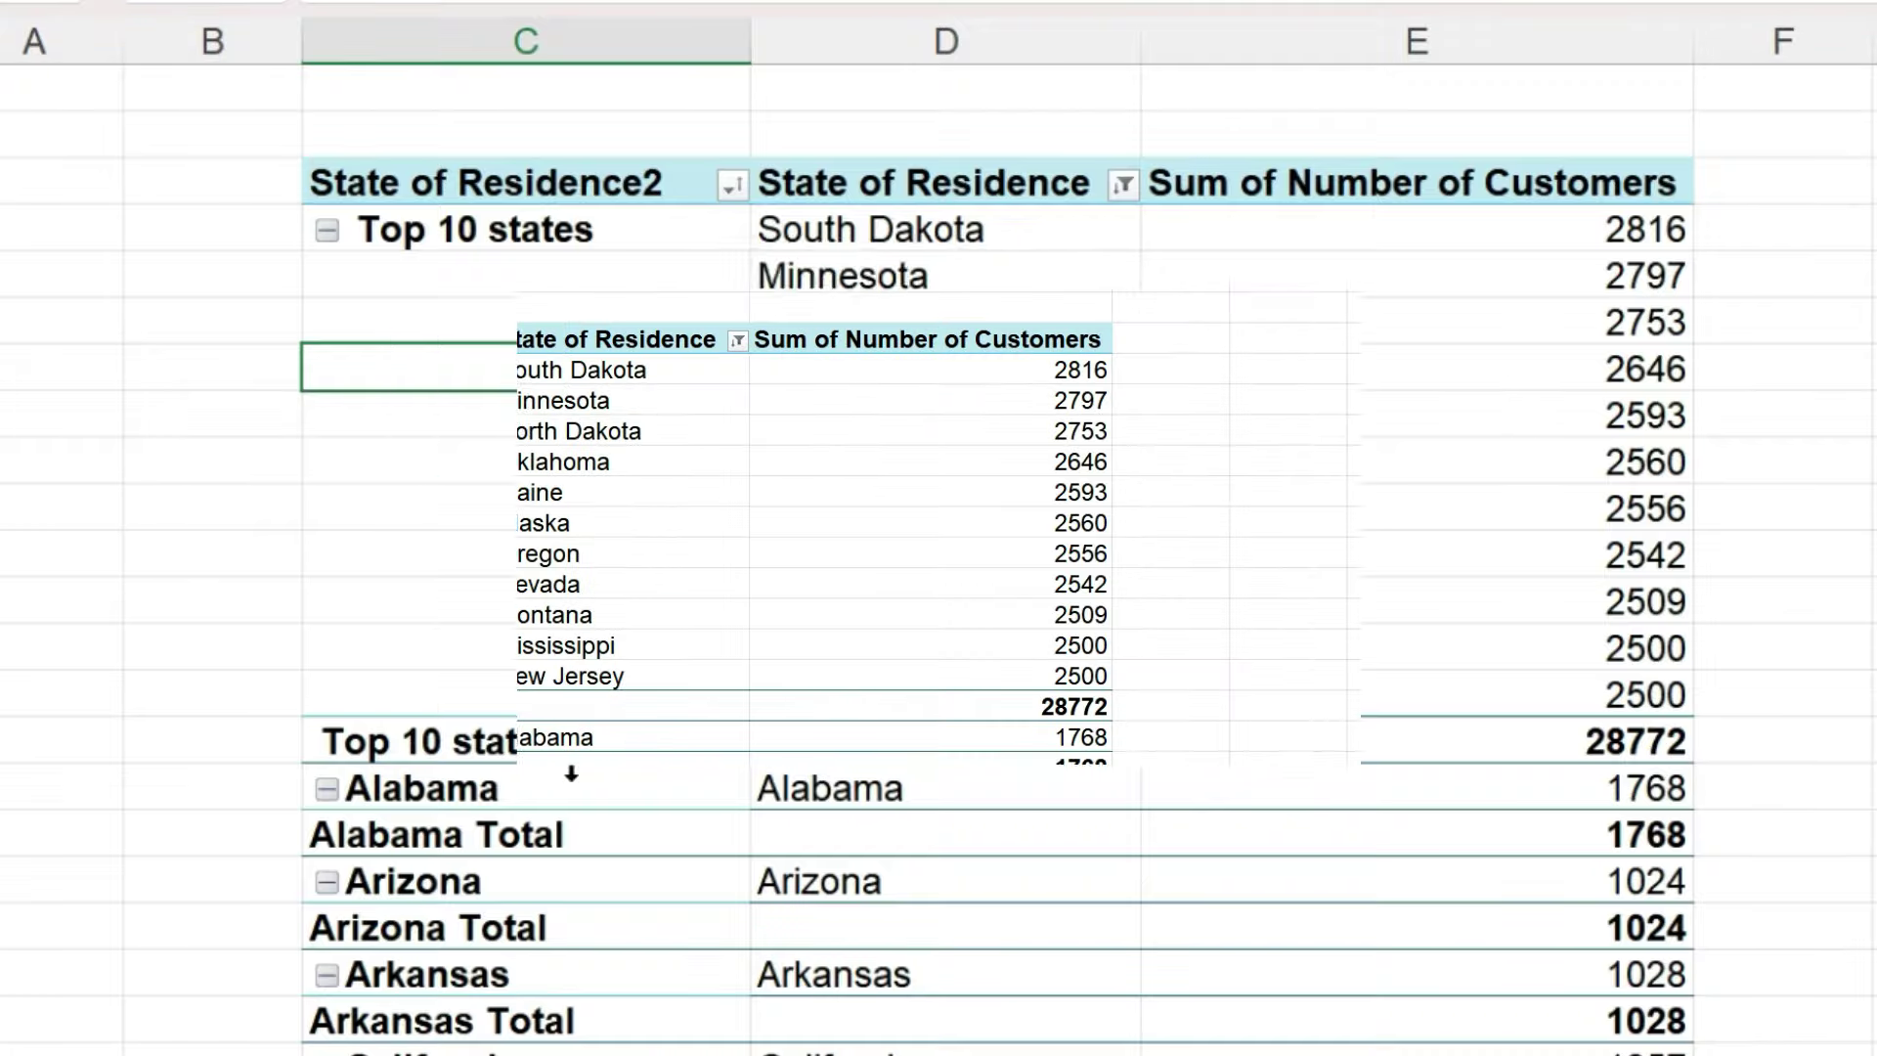
{"action": "left_click_drag", "start_coordinate": [1419, 464], "coordinate": [1436, 960]}
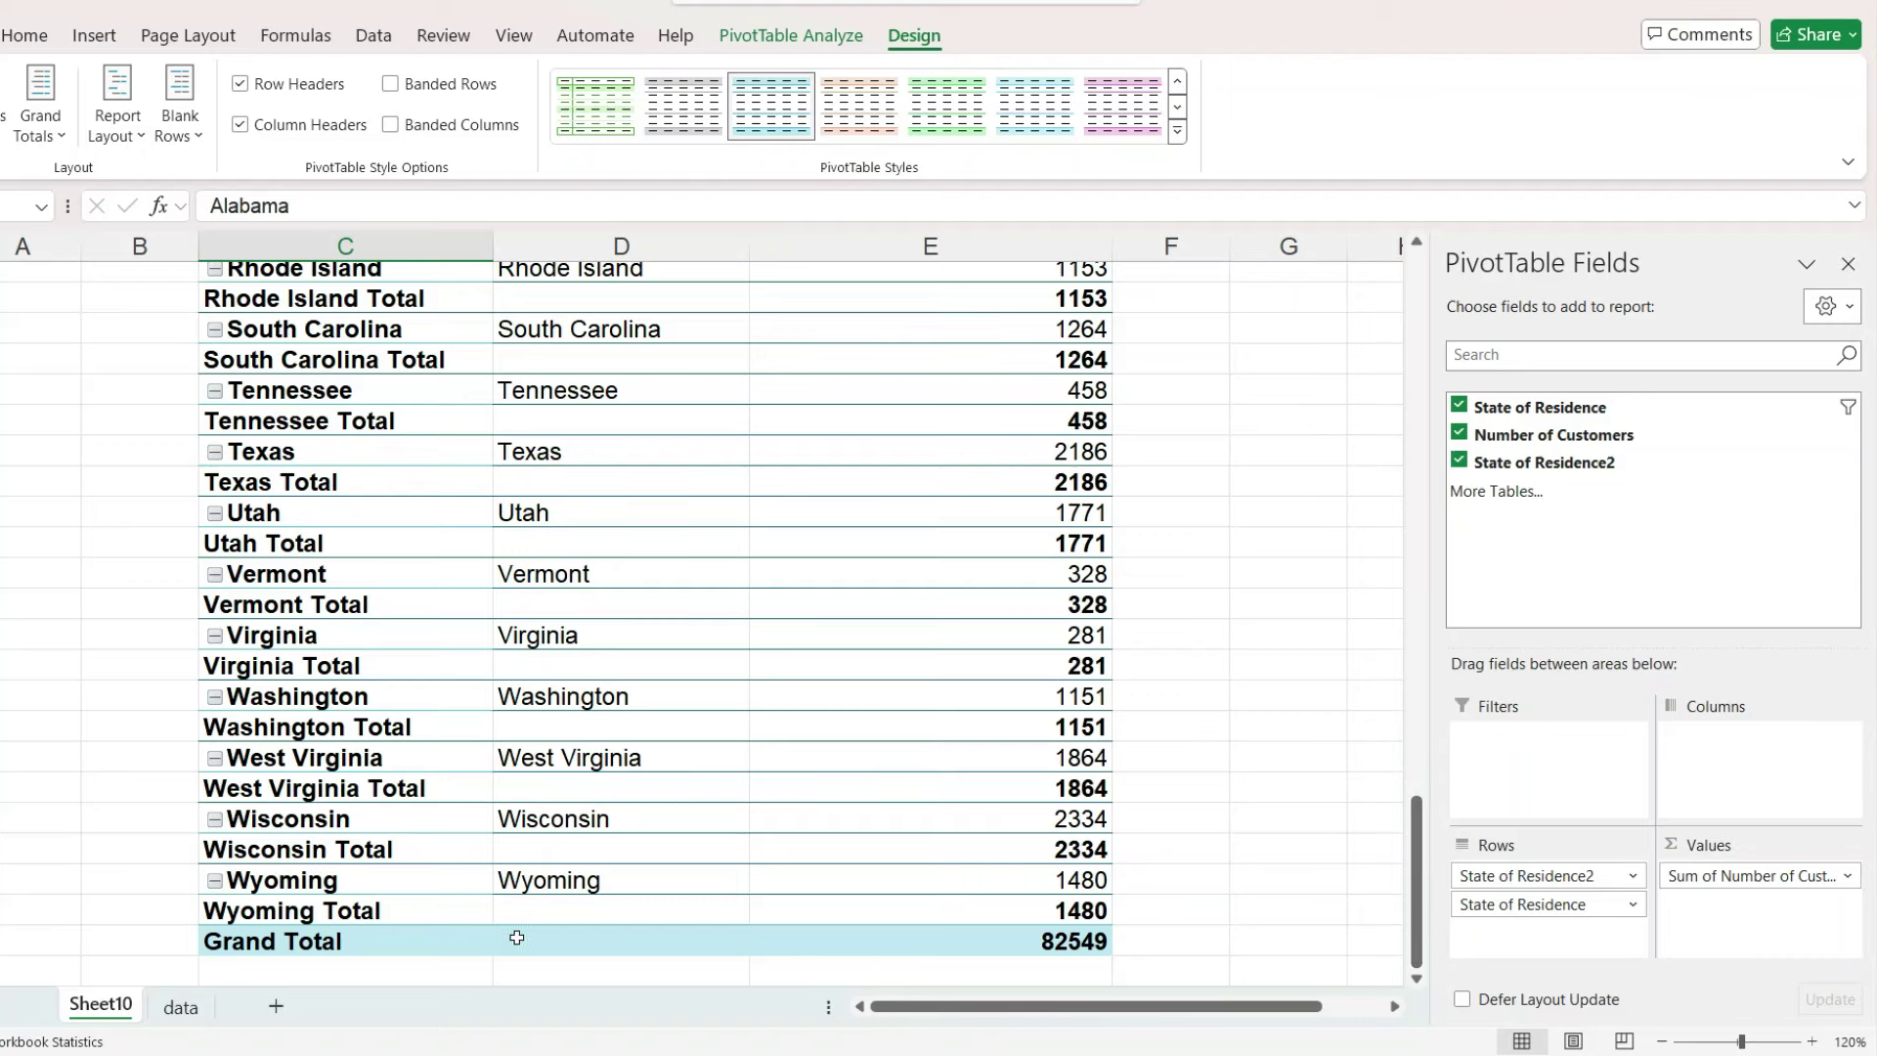
Step: Group the remaining states below Top 10 states into Group2
{"action": "left_click", "coordinate": [451, 918], "text": "shift"}
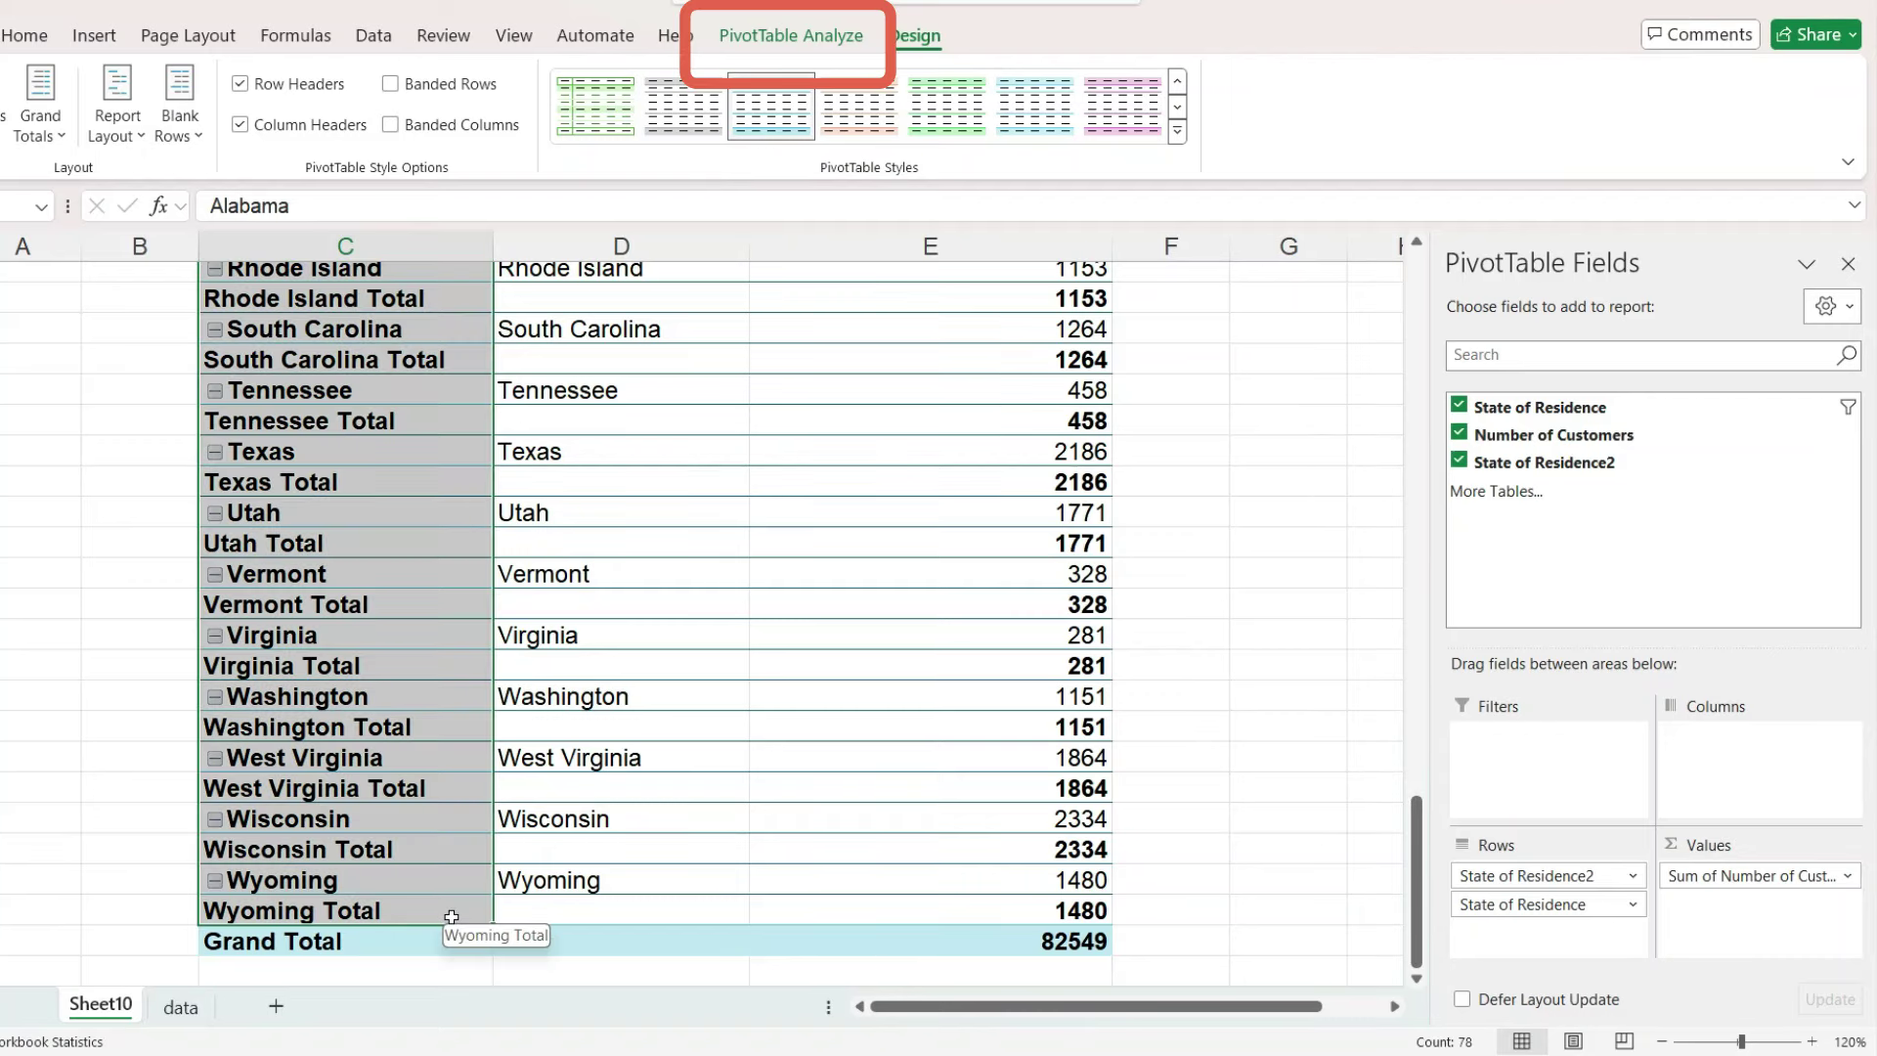
{"action": "left_click", "coordinate": [790, 38]}
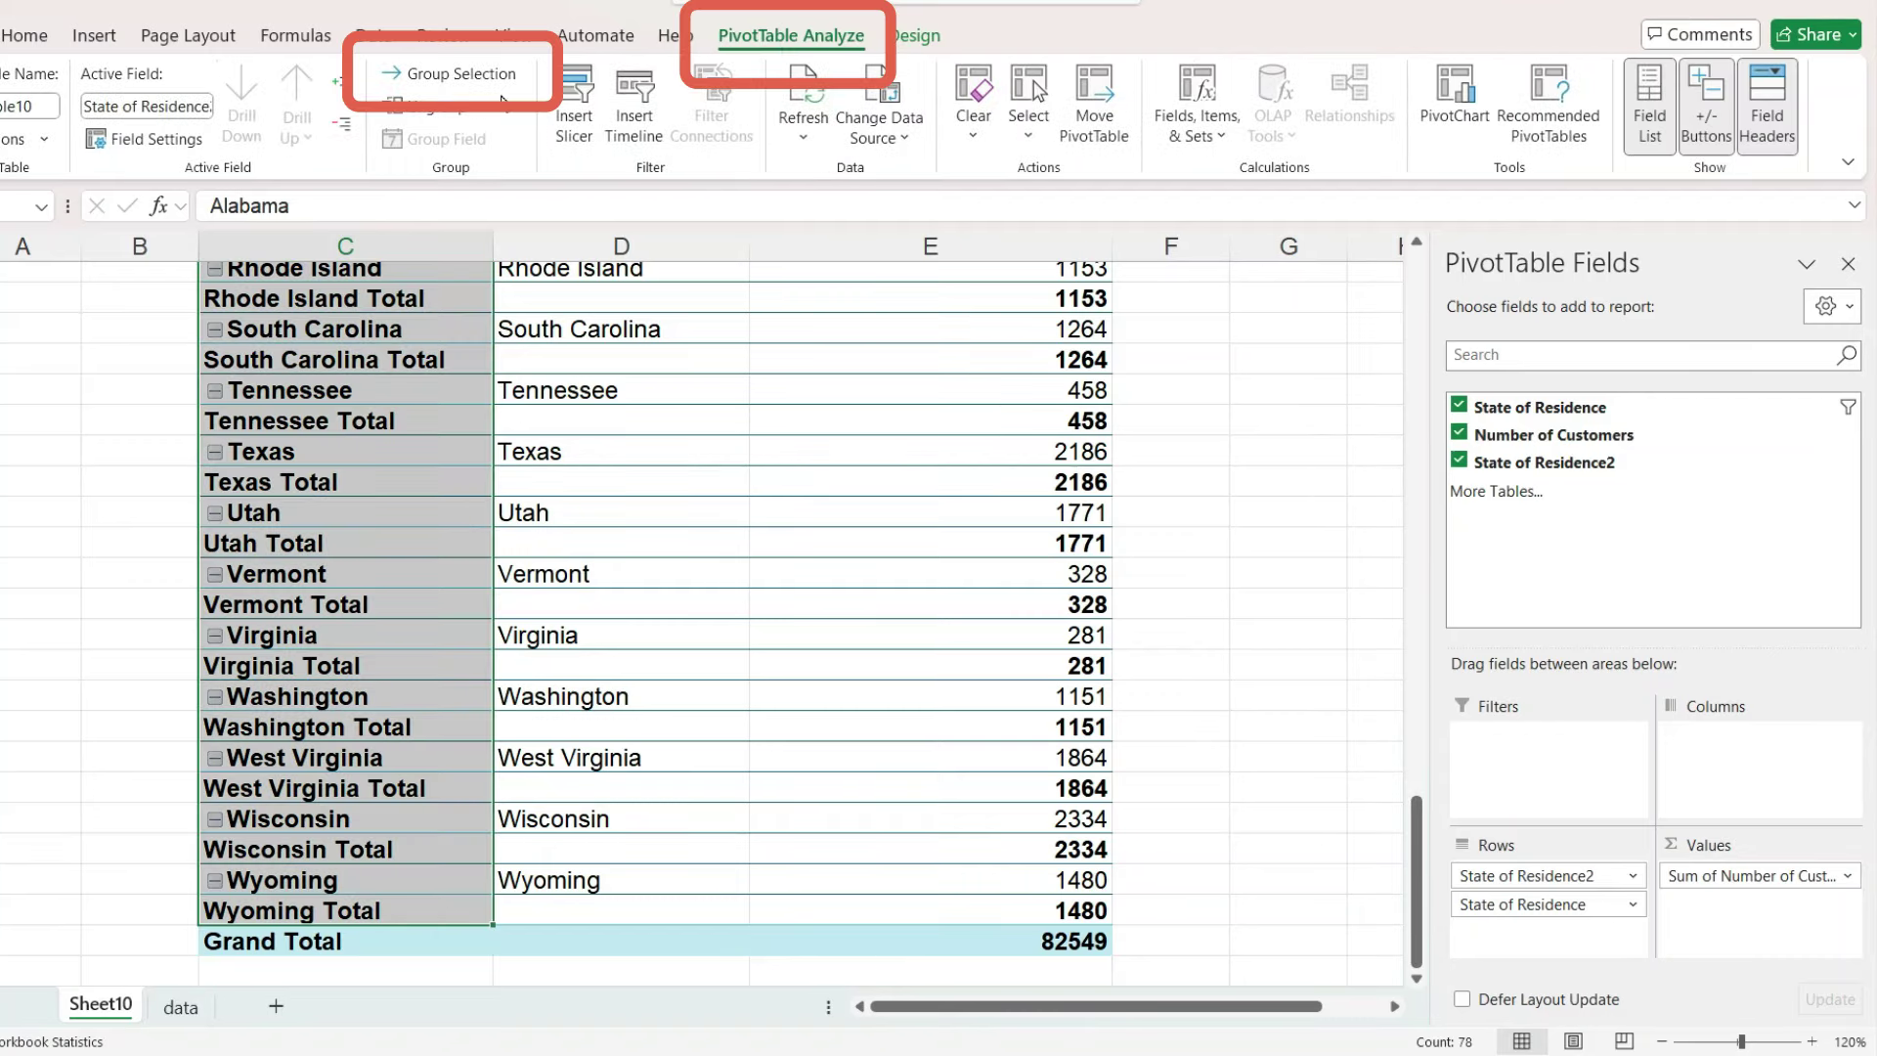
{"action": "left_click", "coordinate": [485, 74]}
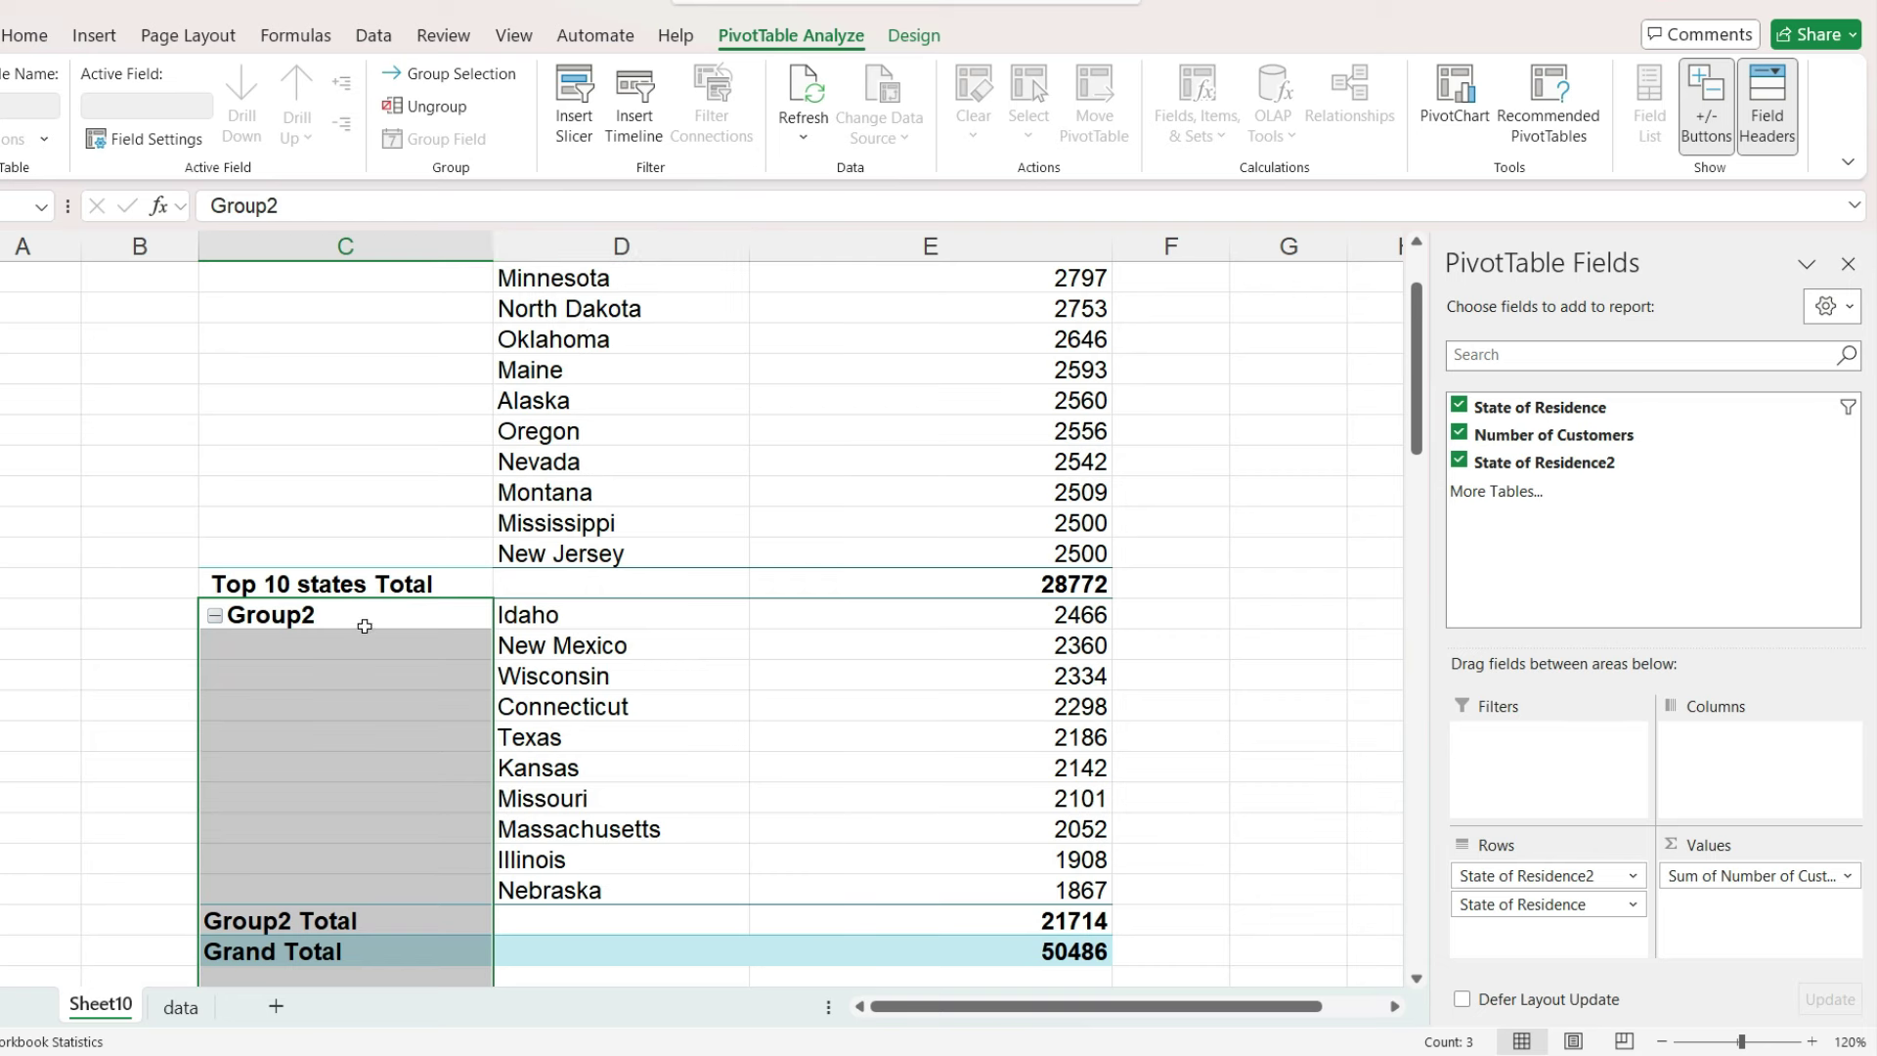
Step: Rename Group2 to 'All other states' and select its states Idaho through Nebraska
{"action": "left_click", "coordinate": [364, 625]}
{"action": "double_click", "coordinate": [306, 204]}
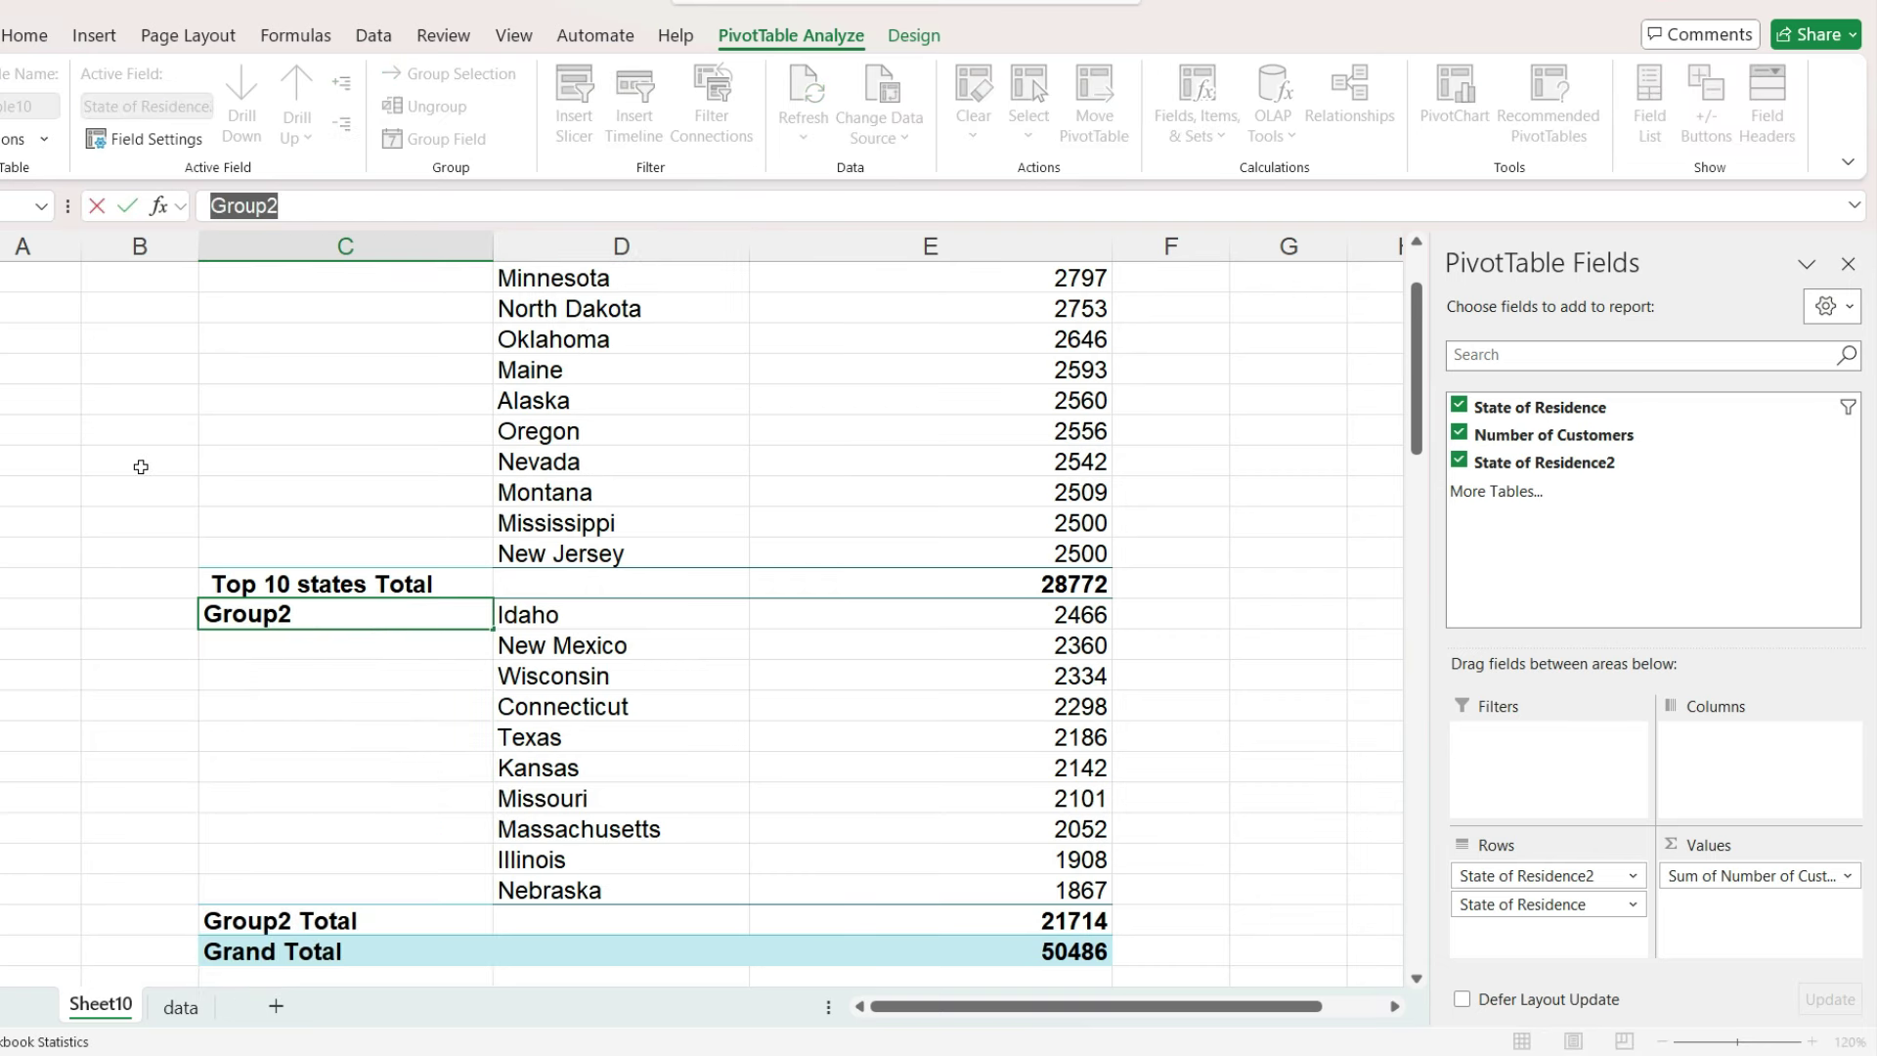
{"action": "type", "text": "All other states"}
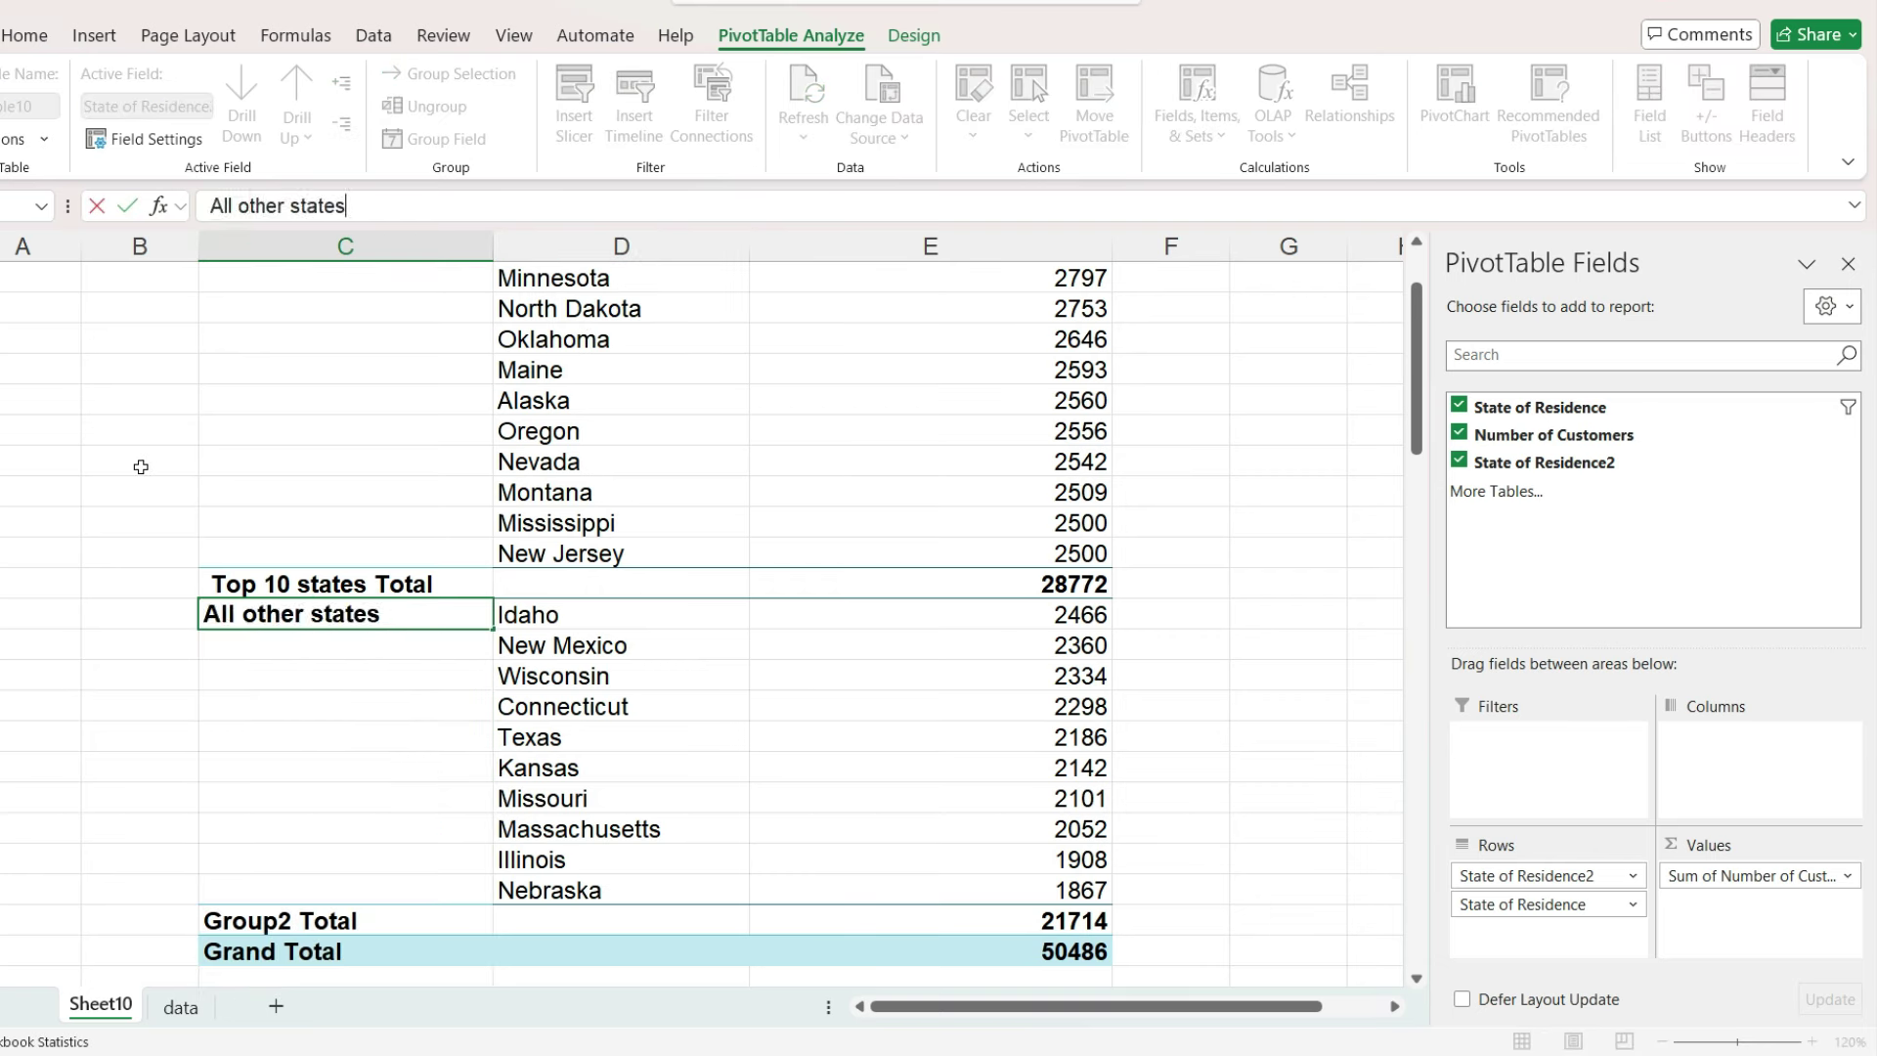
{"action": "key", "text": "Return"}
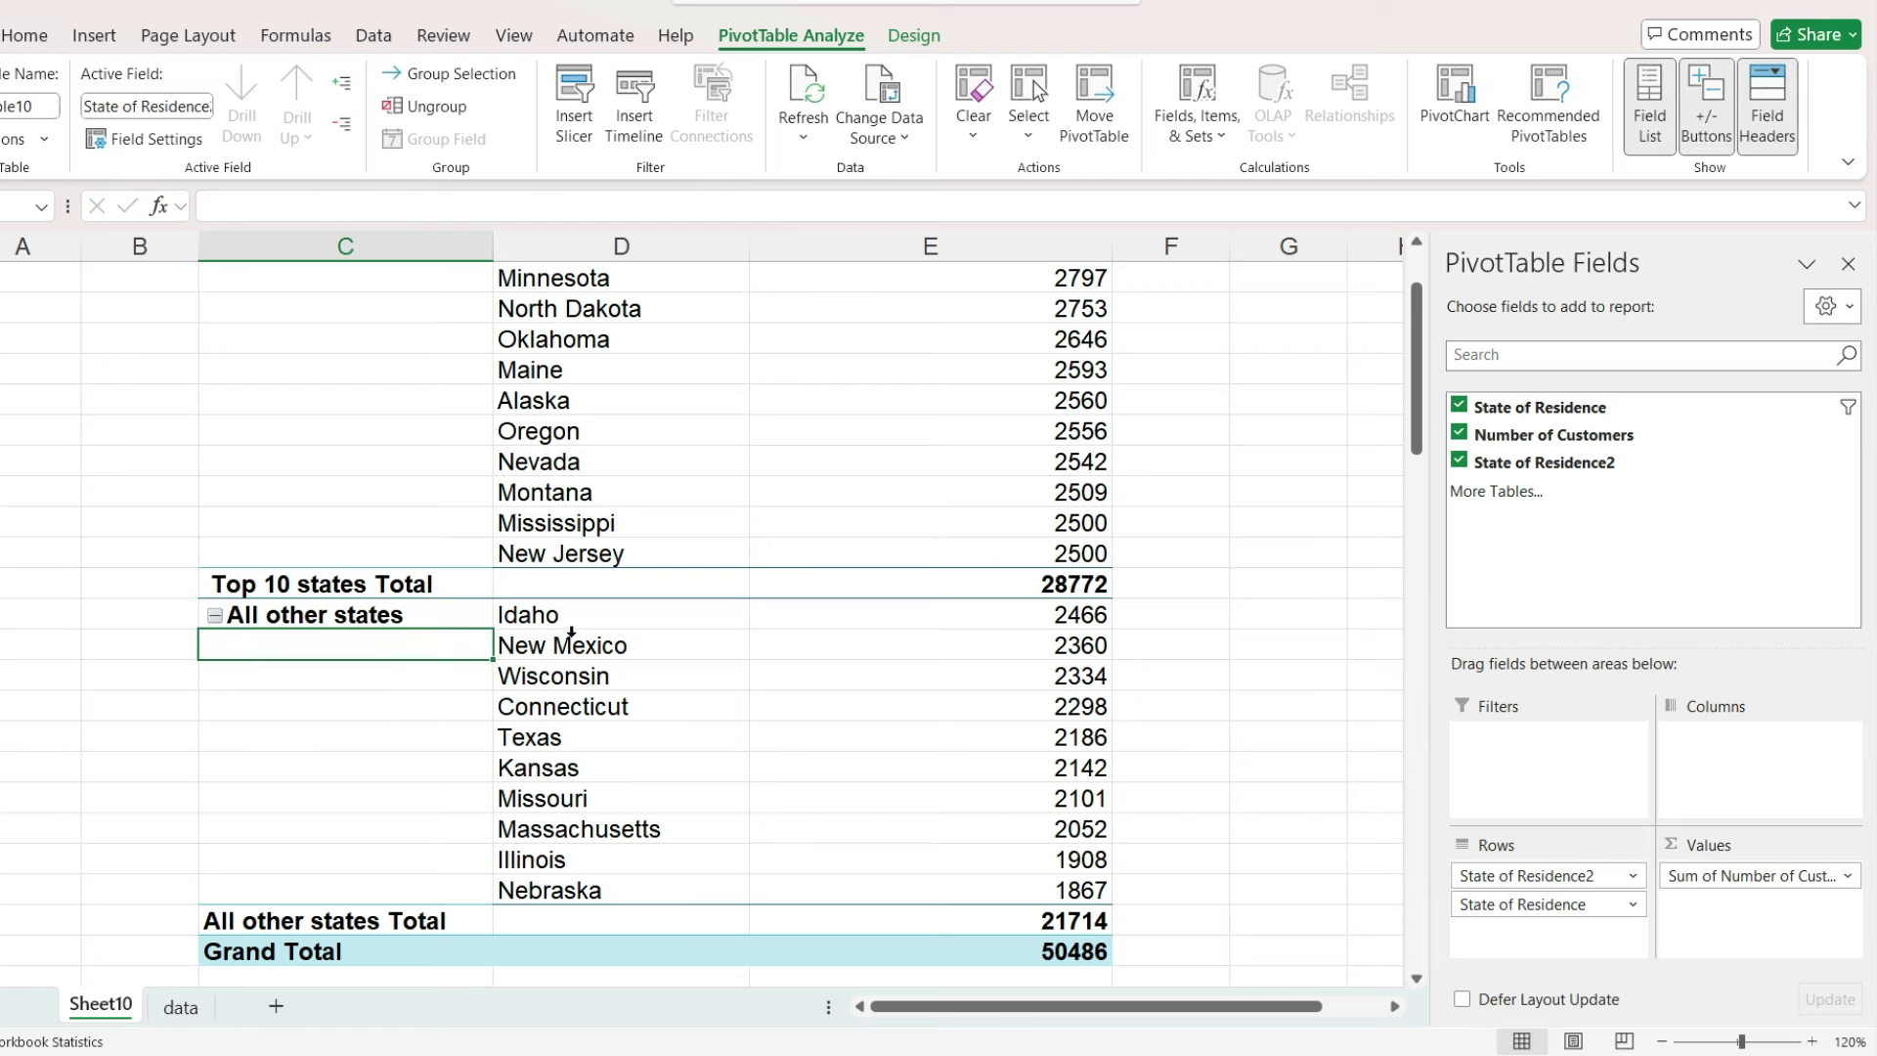
{"action": "left_click_drag", "start_coordinate": [581, 627], "coordinate": [565, 873]}
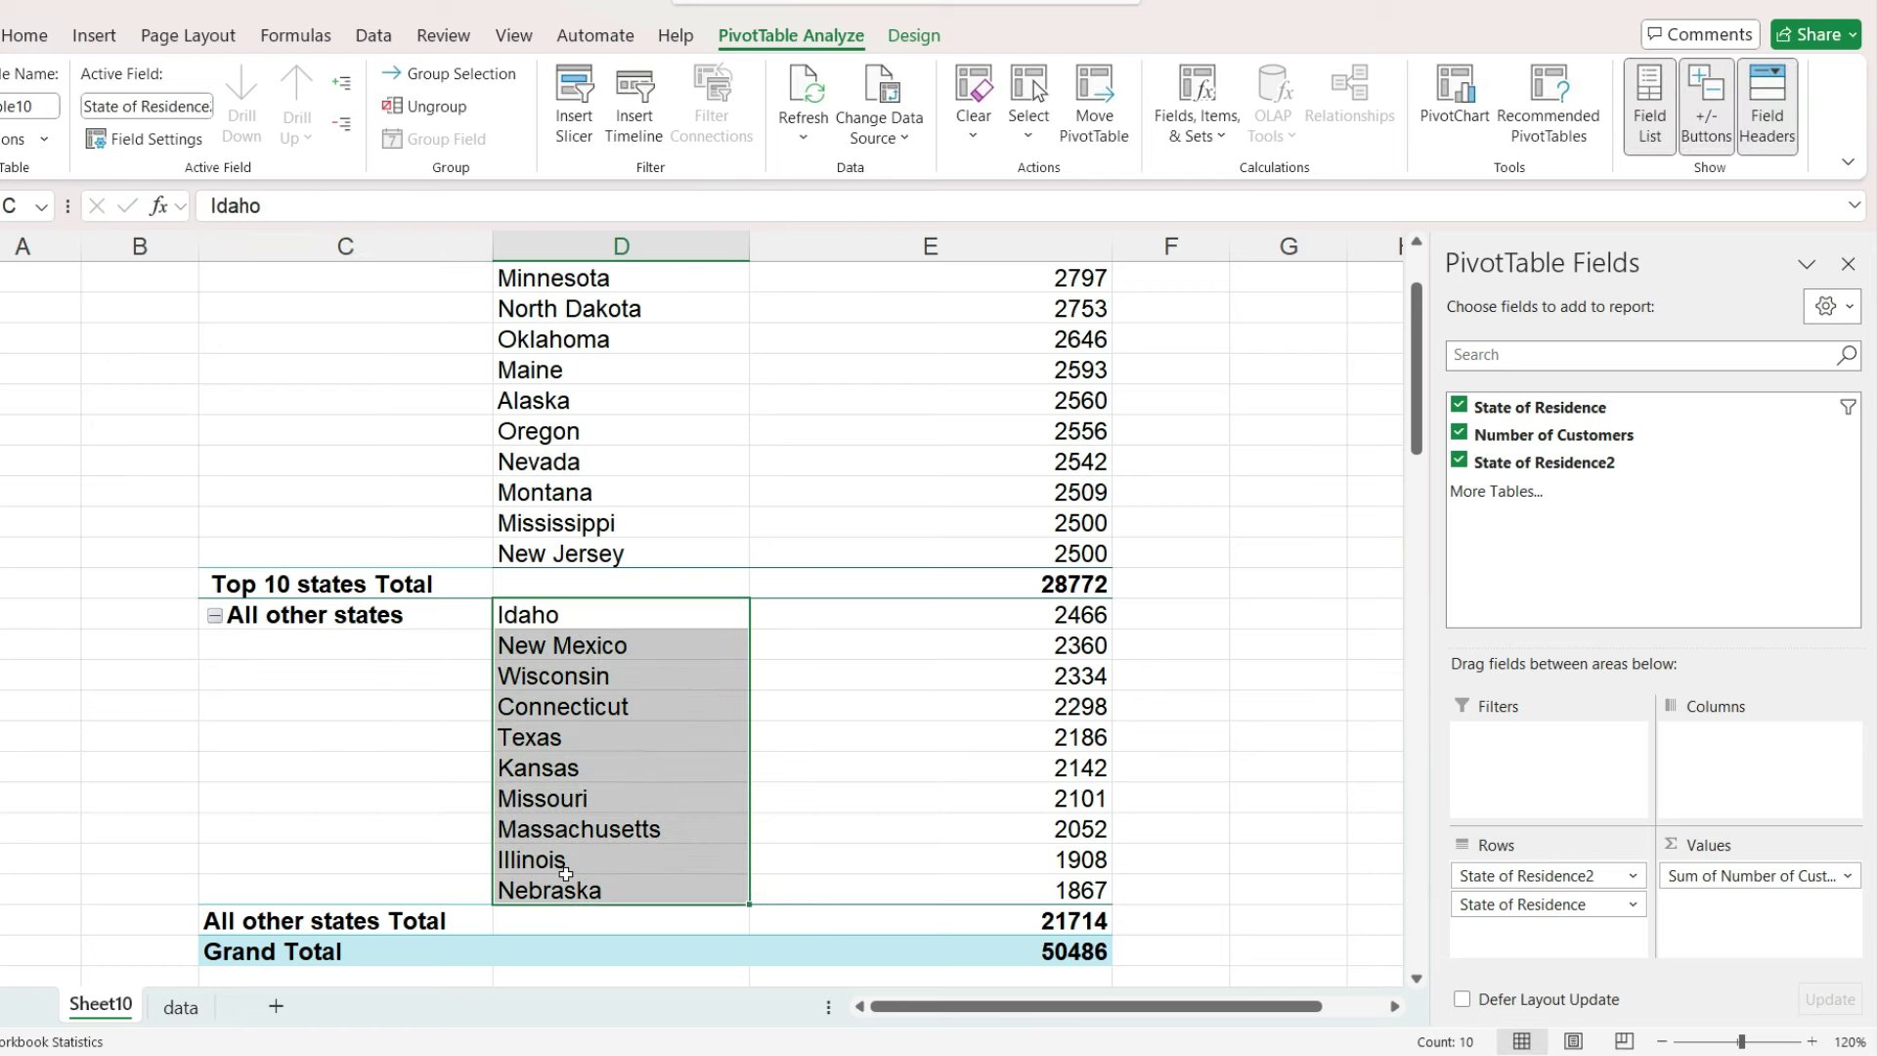
Step: Remove the Top 10 filter from State of Residence so every remaining state joins All other states
{"action": "left_click_drag", "start_coordinate": [1416, 443], "coordinate": [1416, 411]}
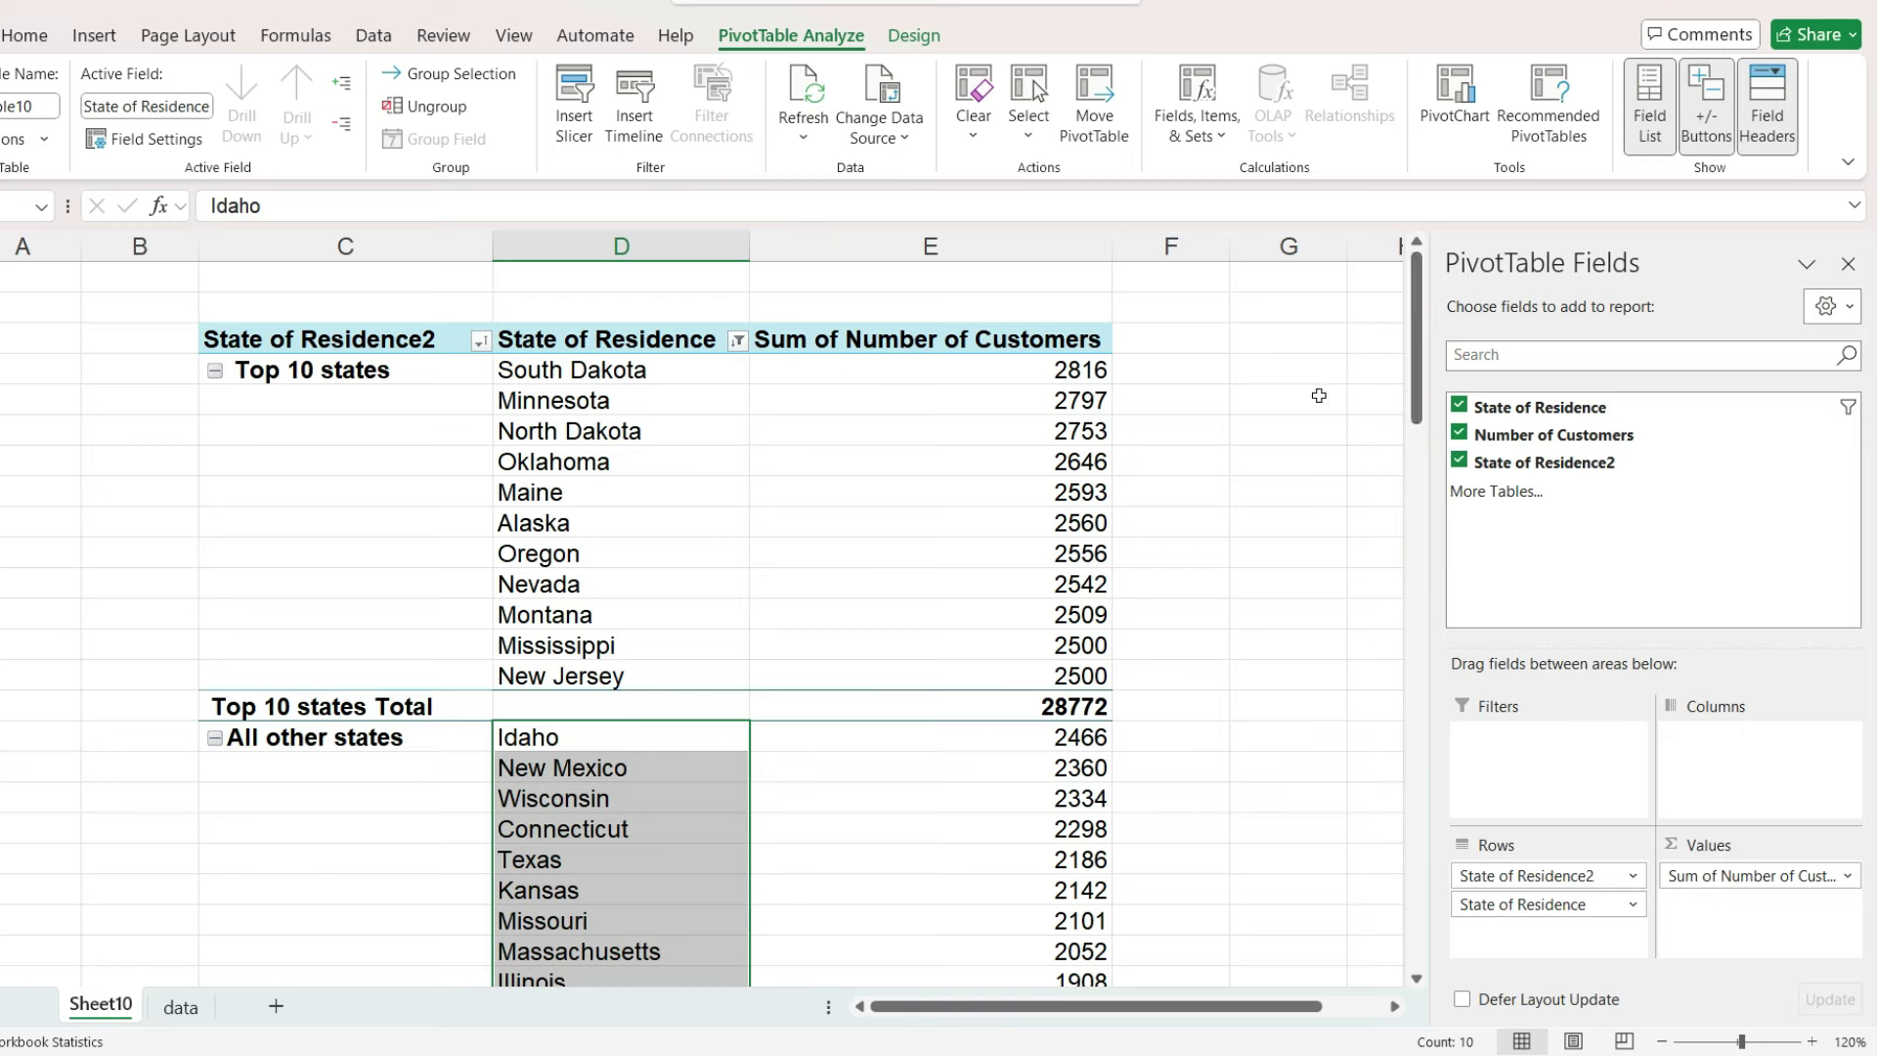
{"action": "left_click", "coordinate": [712, 367]}
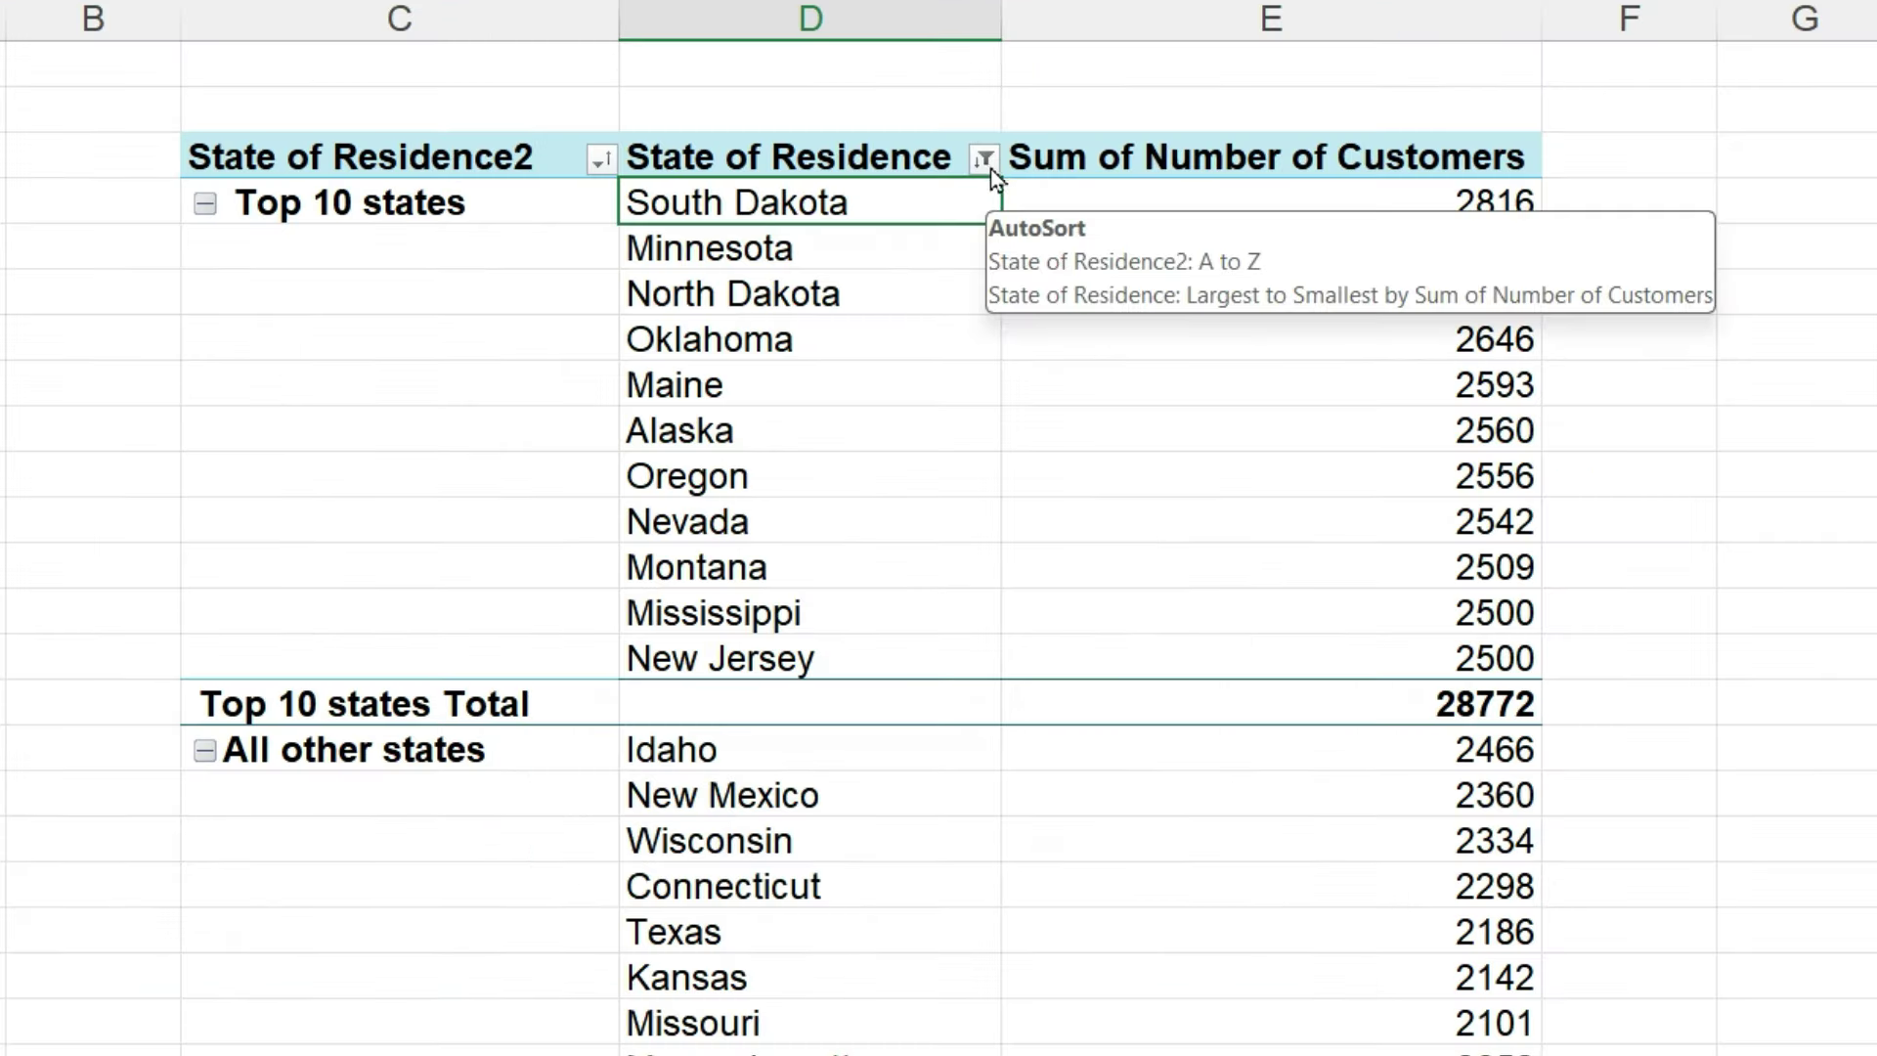
{"action": "left_click", "coordinate": [984, 159]}
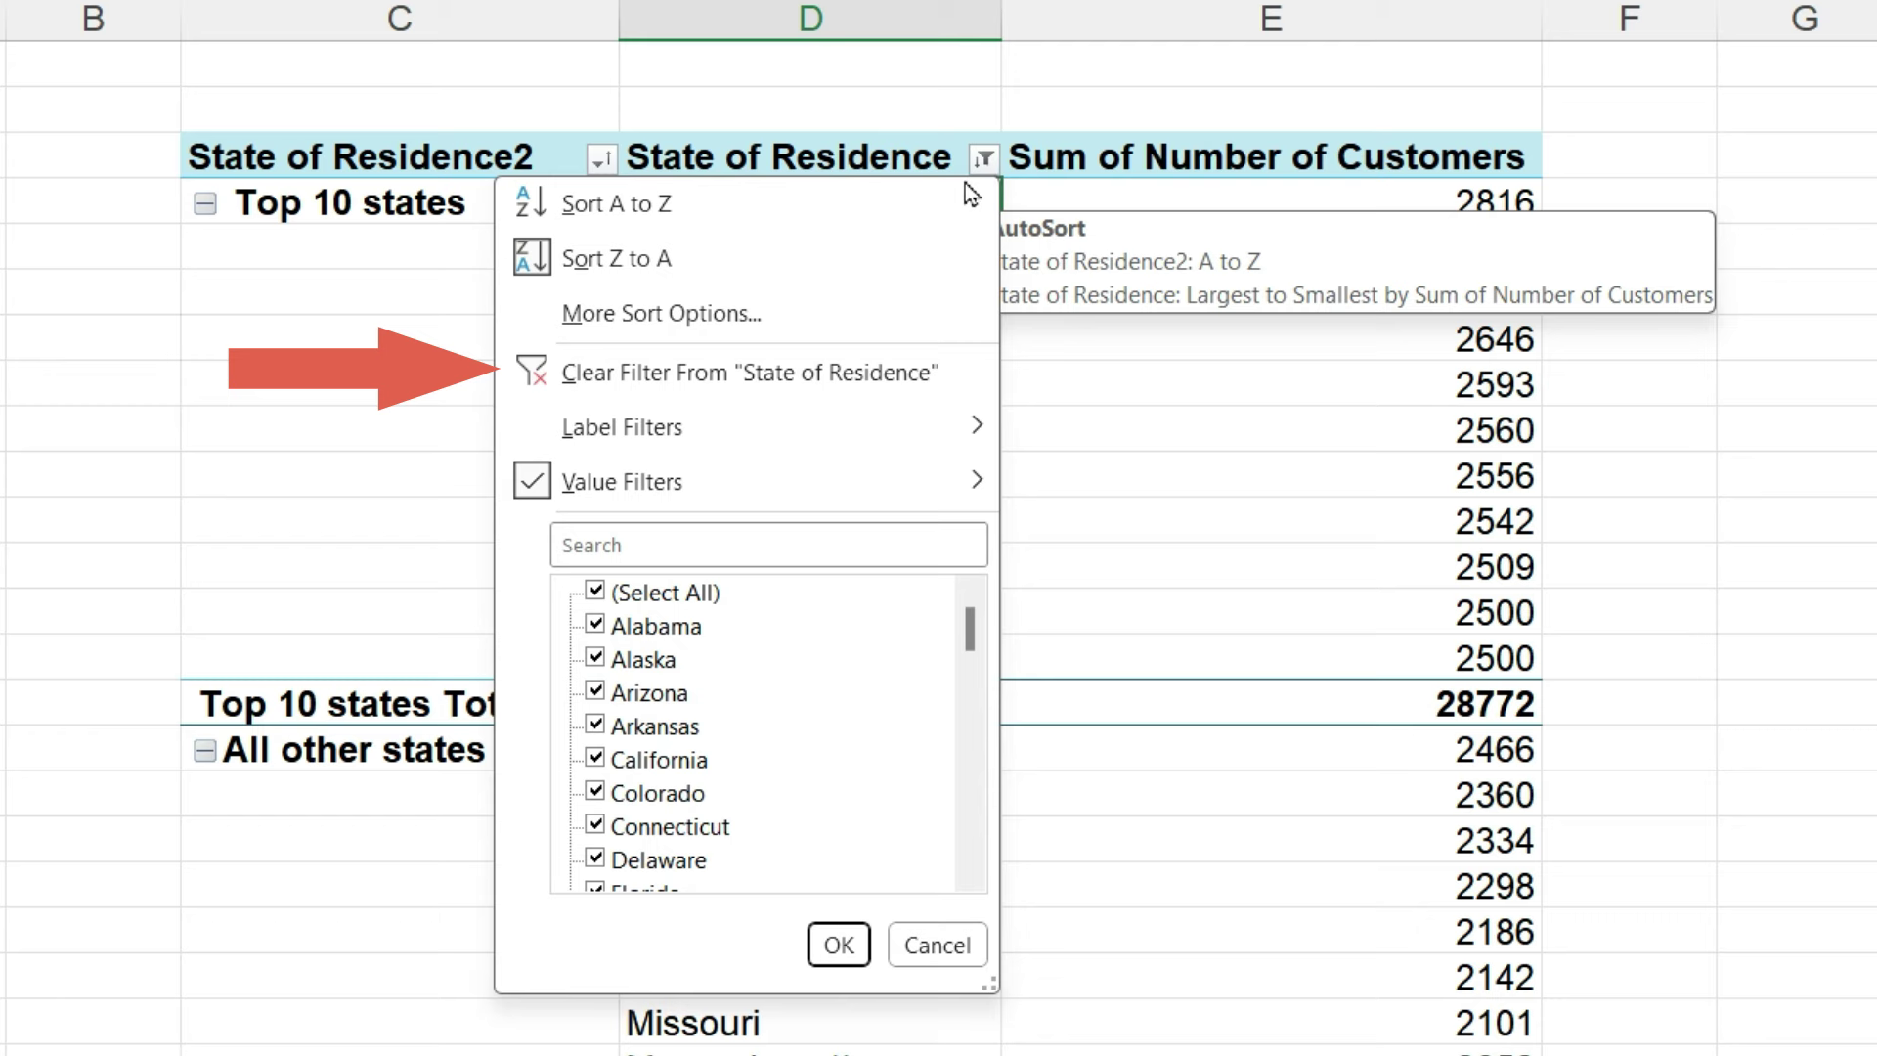
{"action": "left_click", "coordinate": [904, 369]}
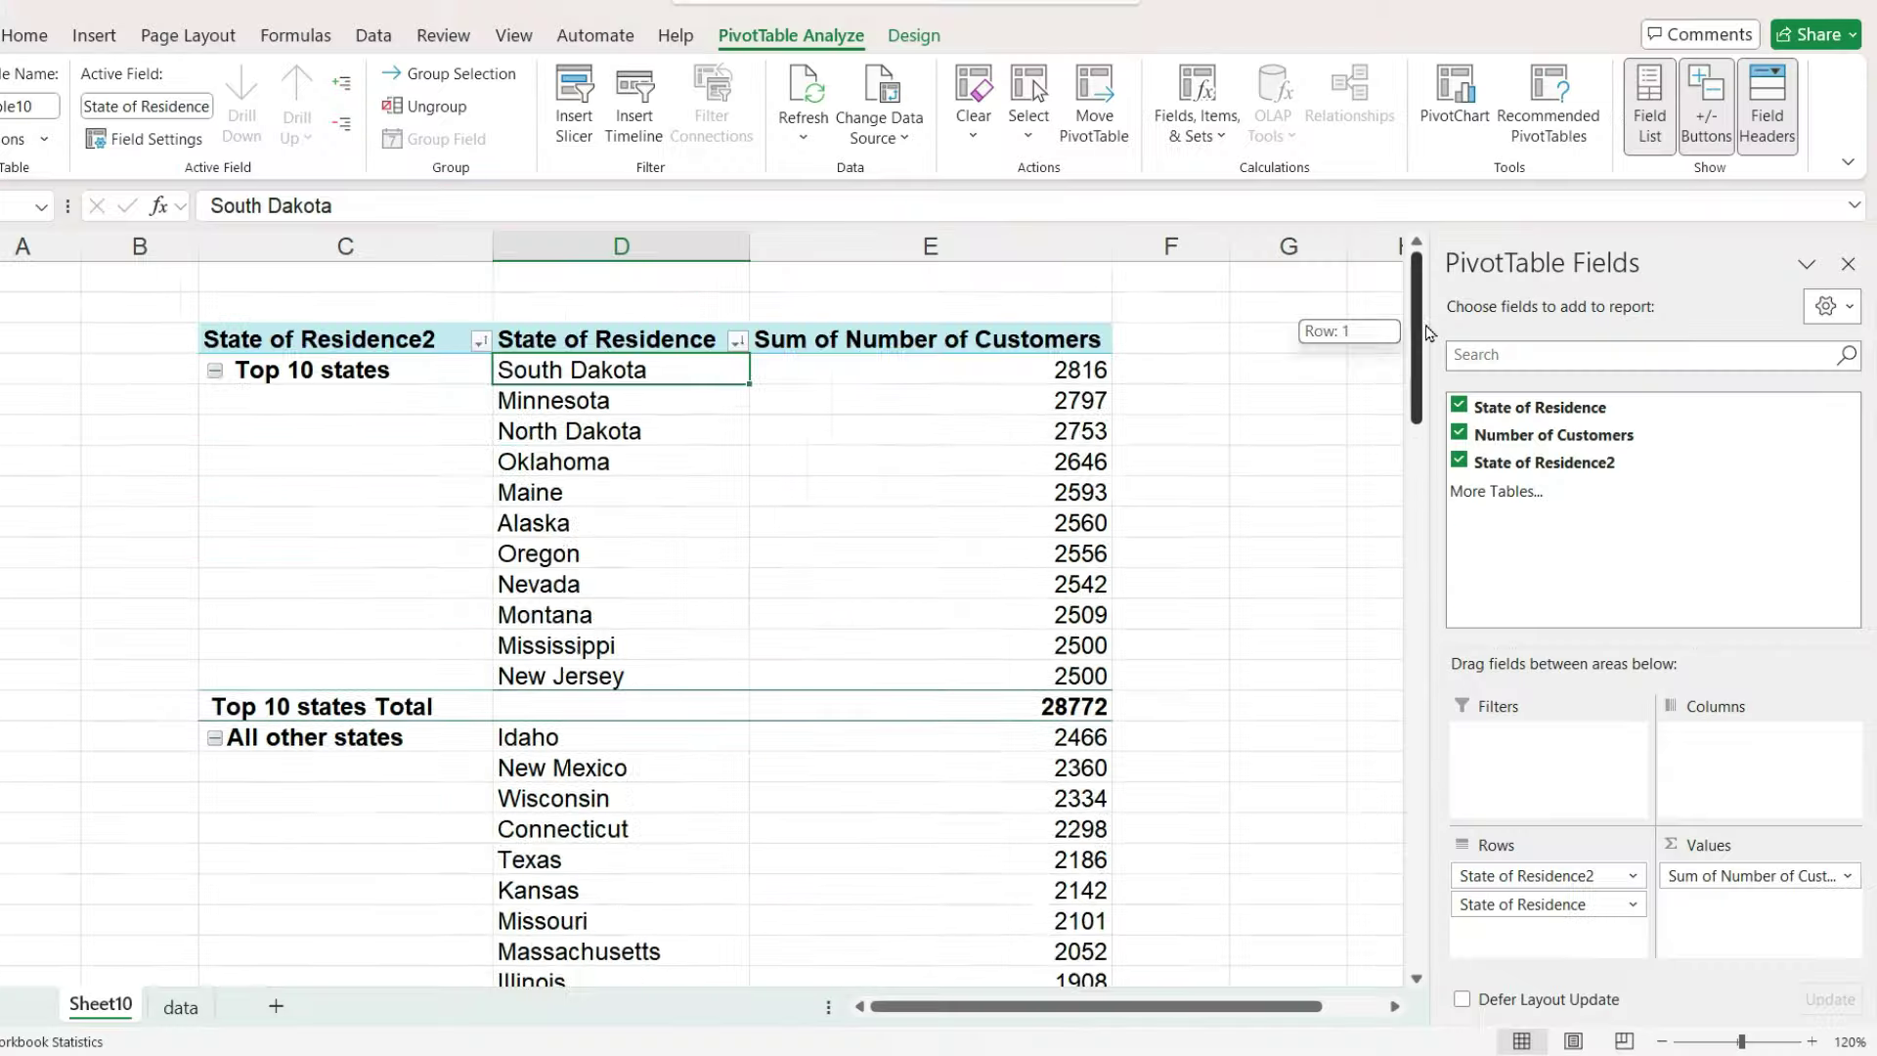
{"action": "left_click_drag", "start_coordinate": [1417, 356], "coordinate": [1448, 387]}
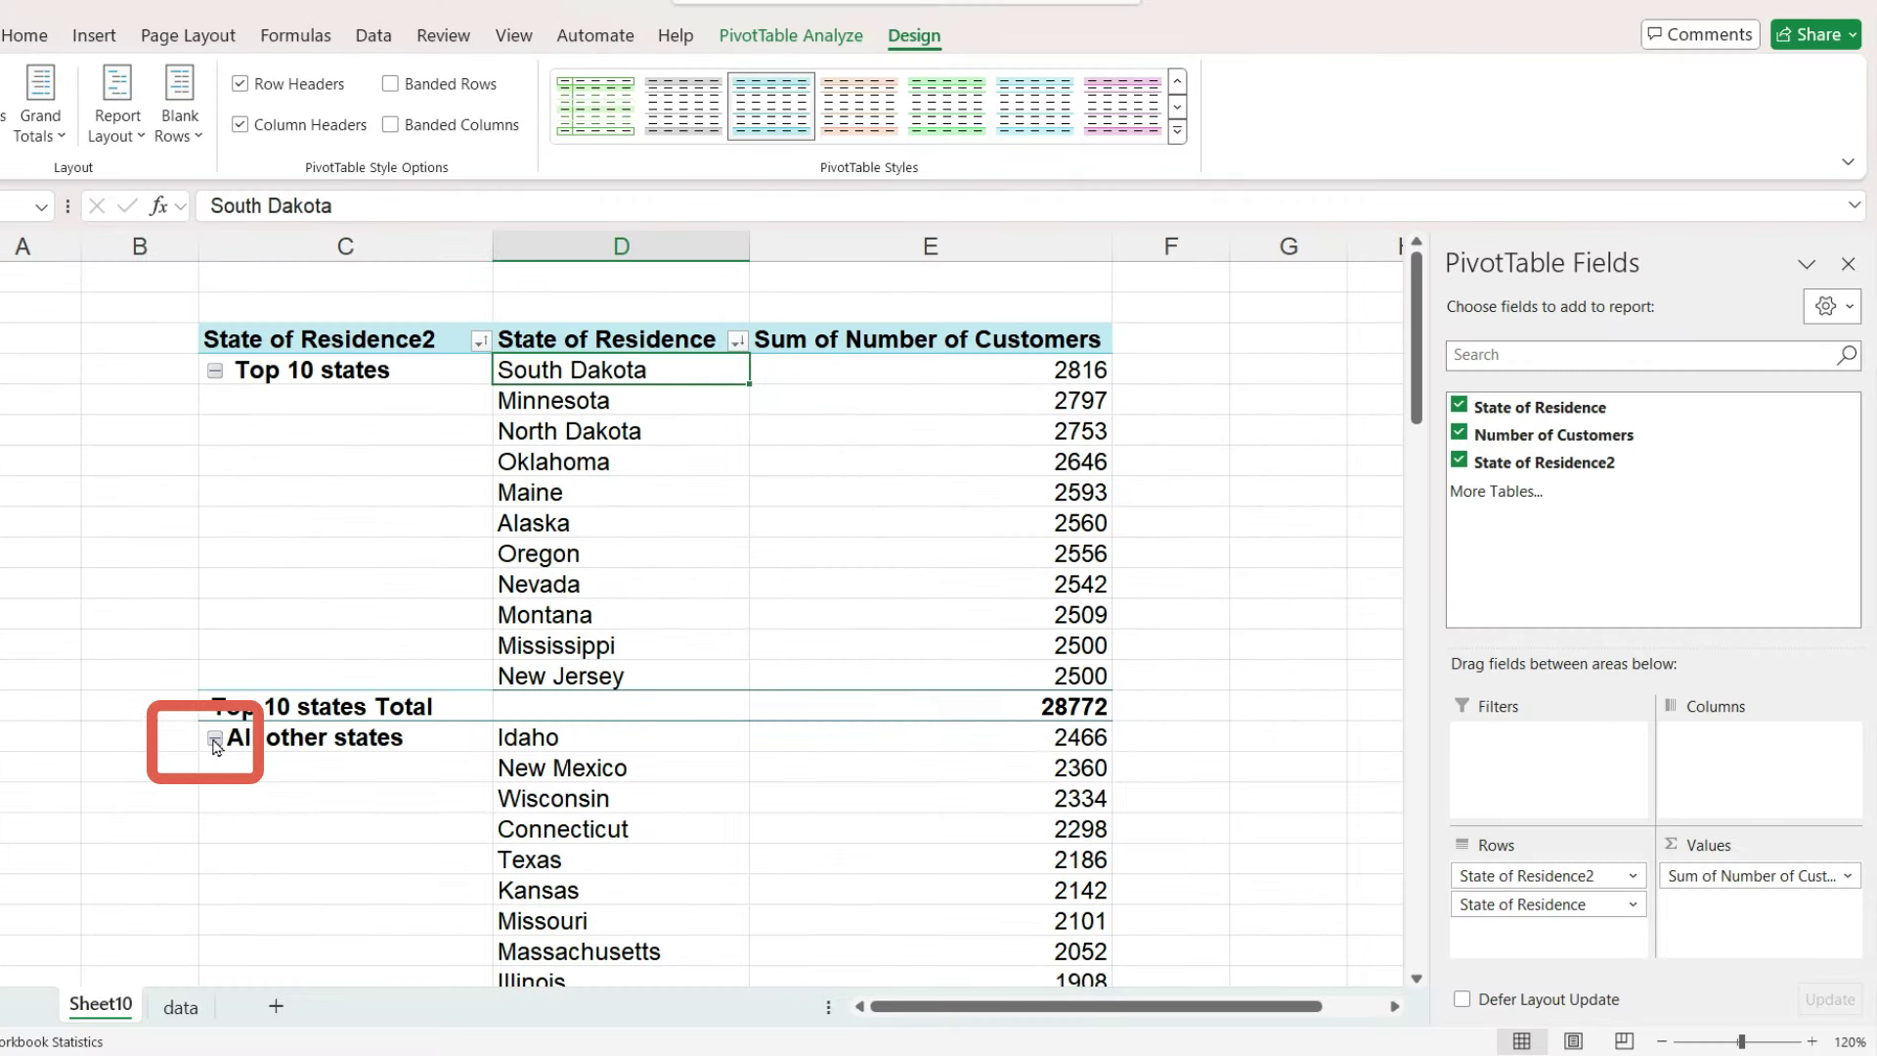
Step: Collapse All other states to a single 53777 row and add Number of Customers as a second value
{"action": "left_click", "coordinate": [215, 740]}
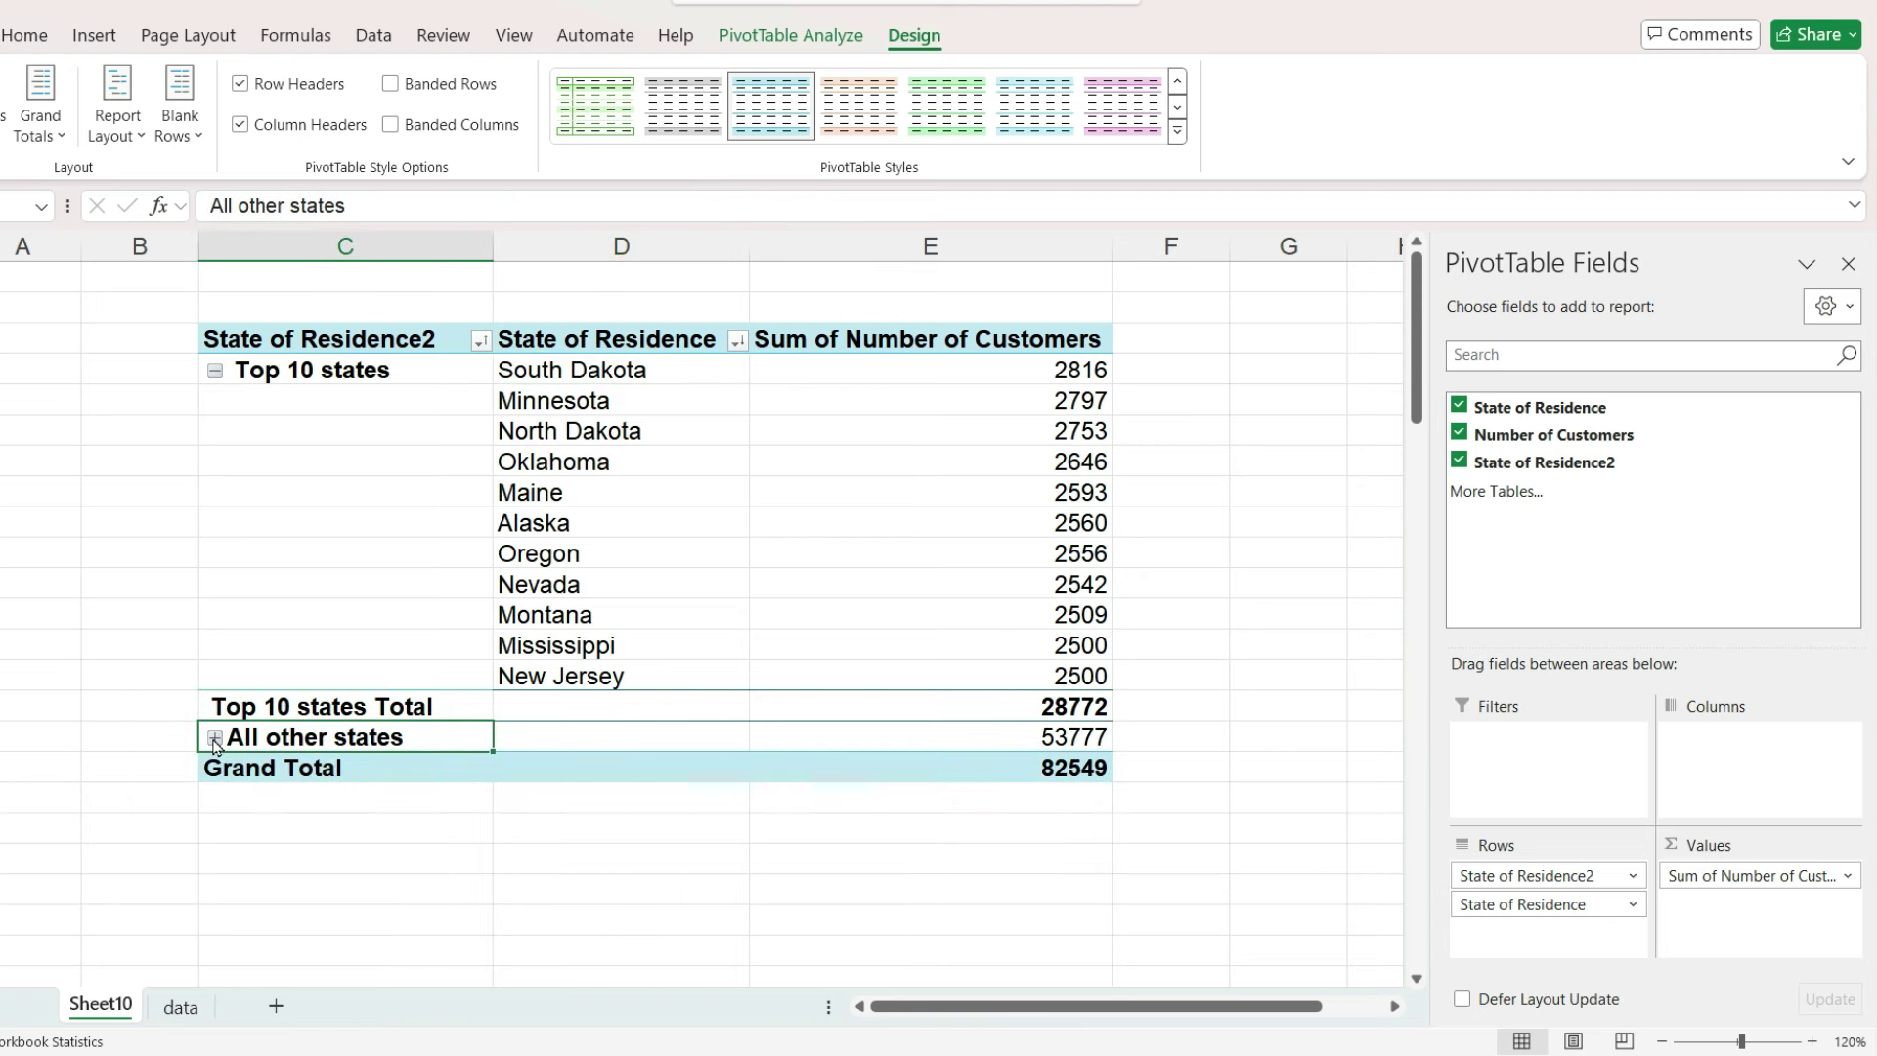
{"action": "left_click", "coordinate": [978, 742]}
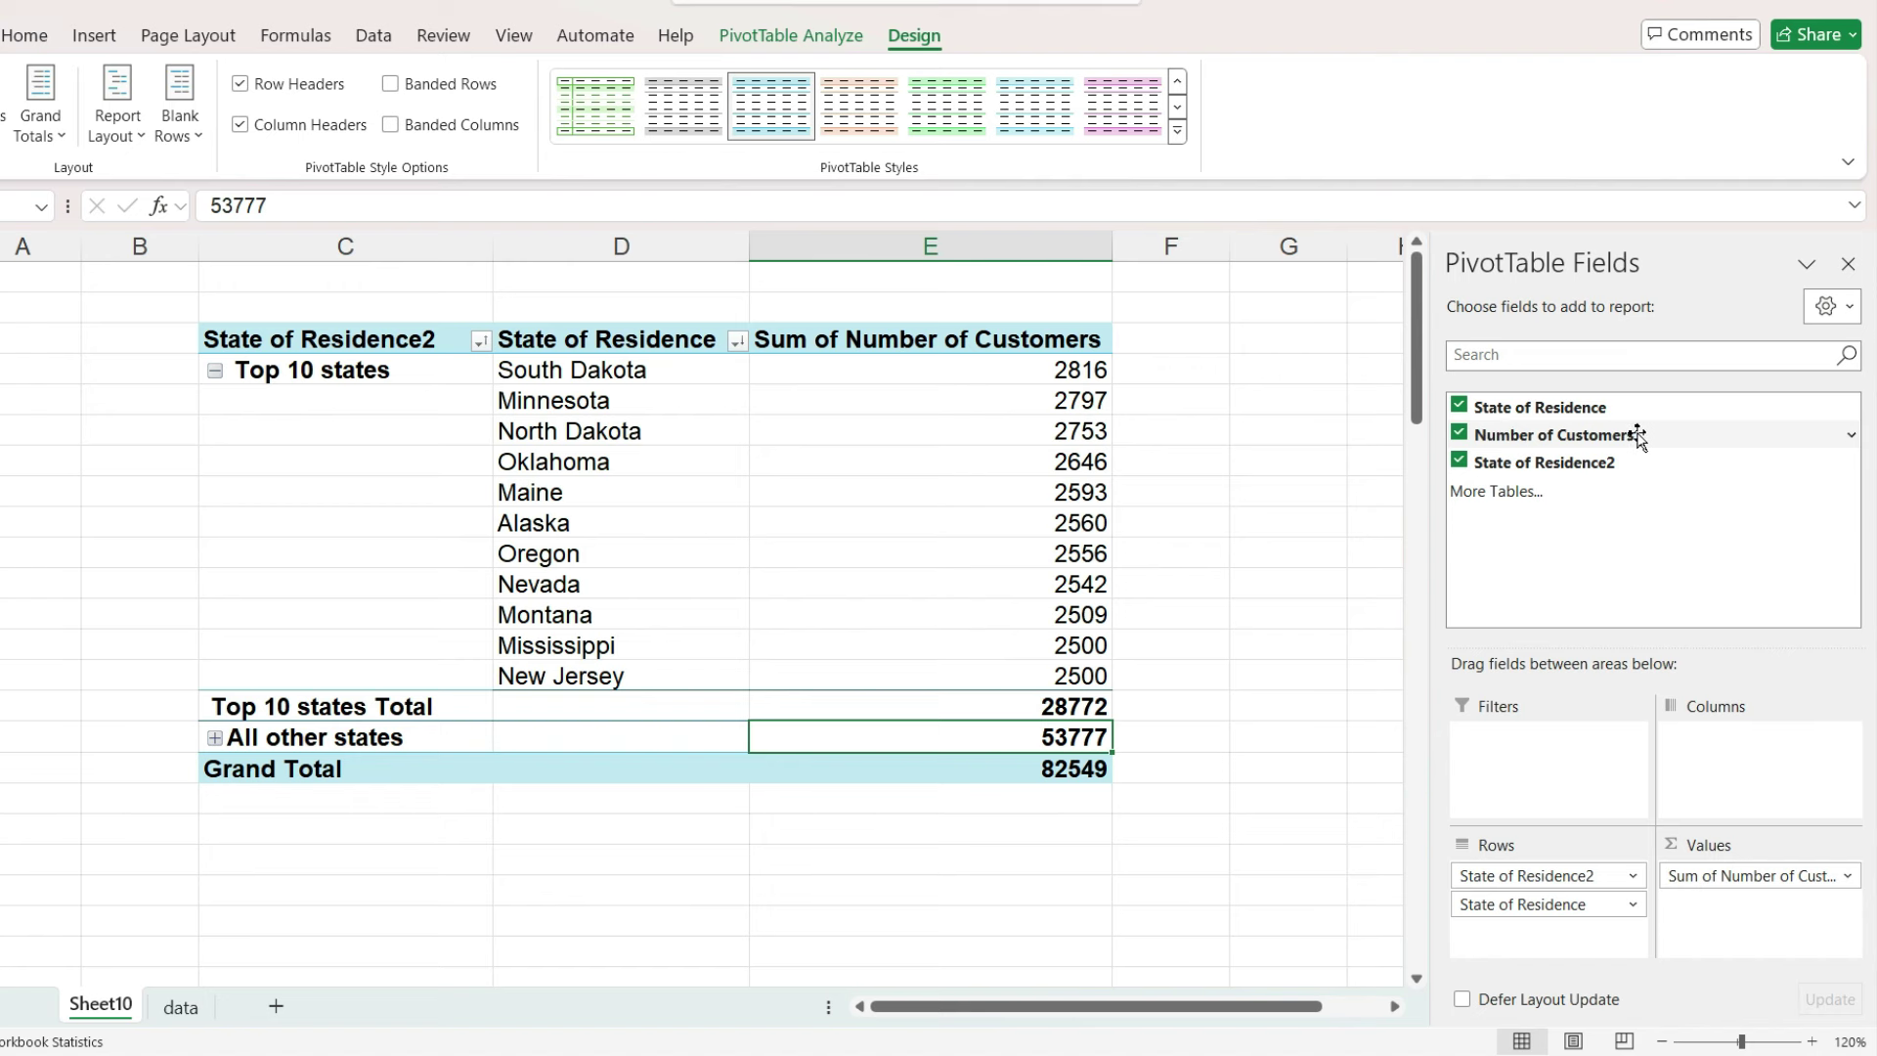
{"action": "left_click_drag", "start_coordinate": [1642, 436], "coordinate": [1720, 904]}
{"action": "left_click_drag", "start_coordinate": [1100, 1007], "coordinate": [1218, 1005]}
Step: Show the second customers column as % of Grand Total
{"action": "left_click", "coordinate": [912, 432]}
{"action": "right_click", "coordinate": [912, 432]}
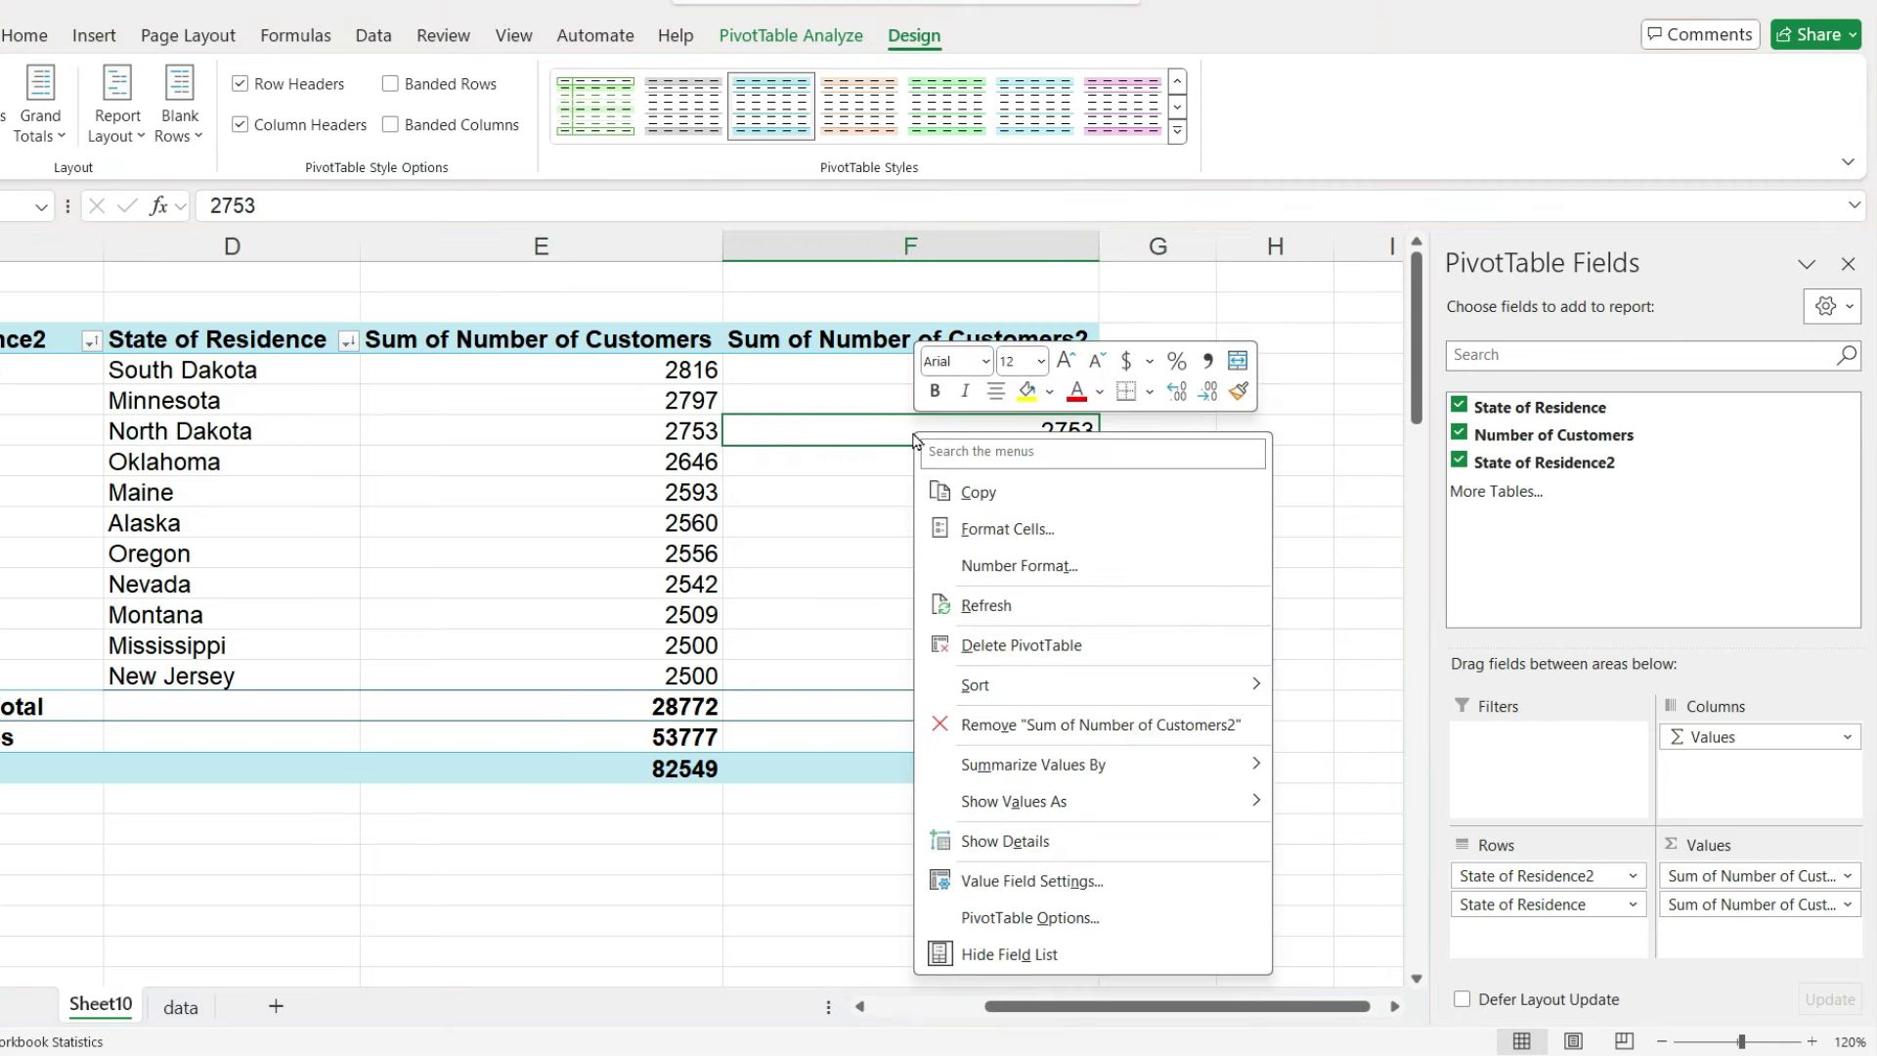
{"action": "mouse_move", "coordinate": [779, 651]}
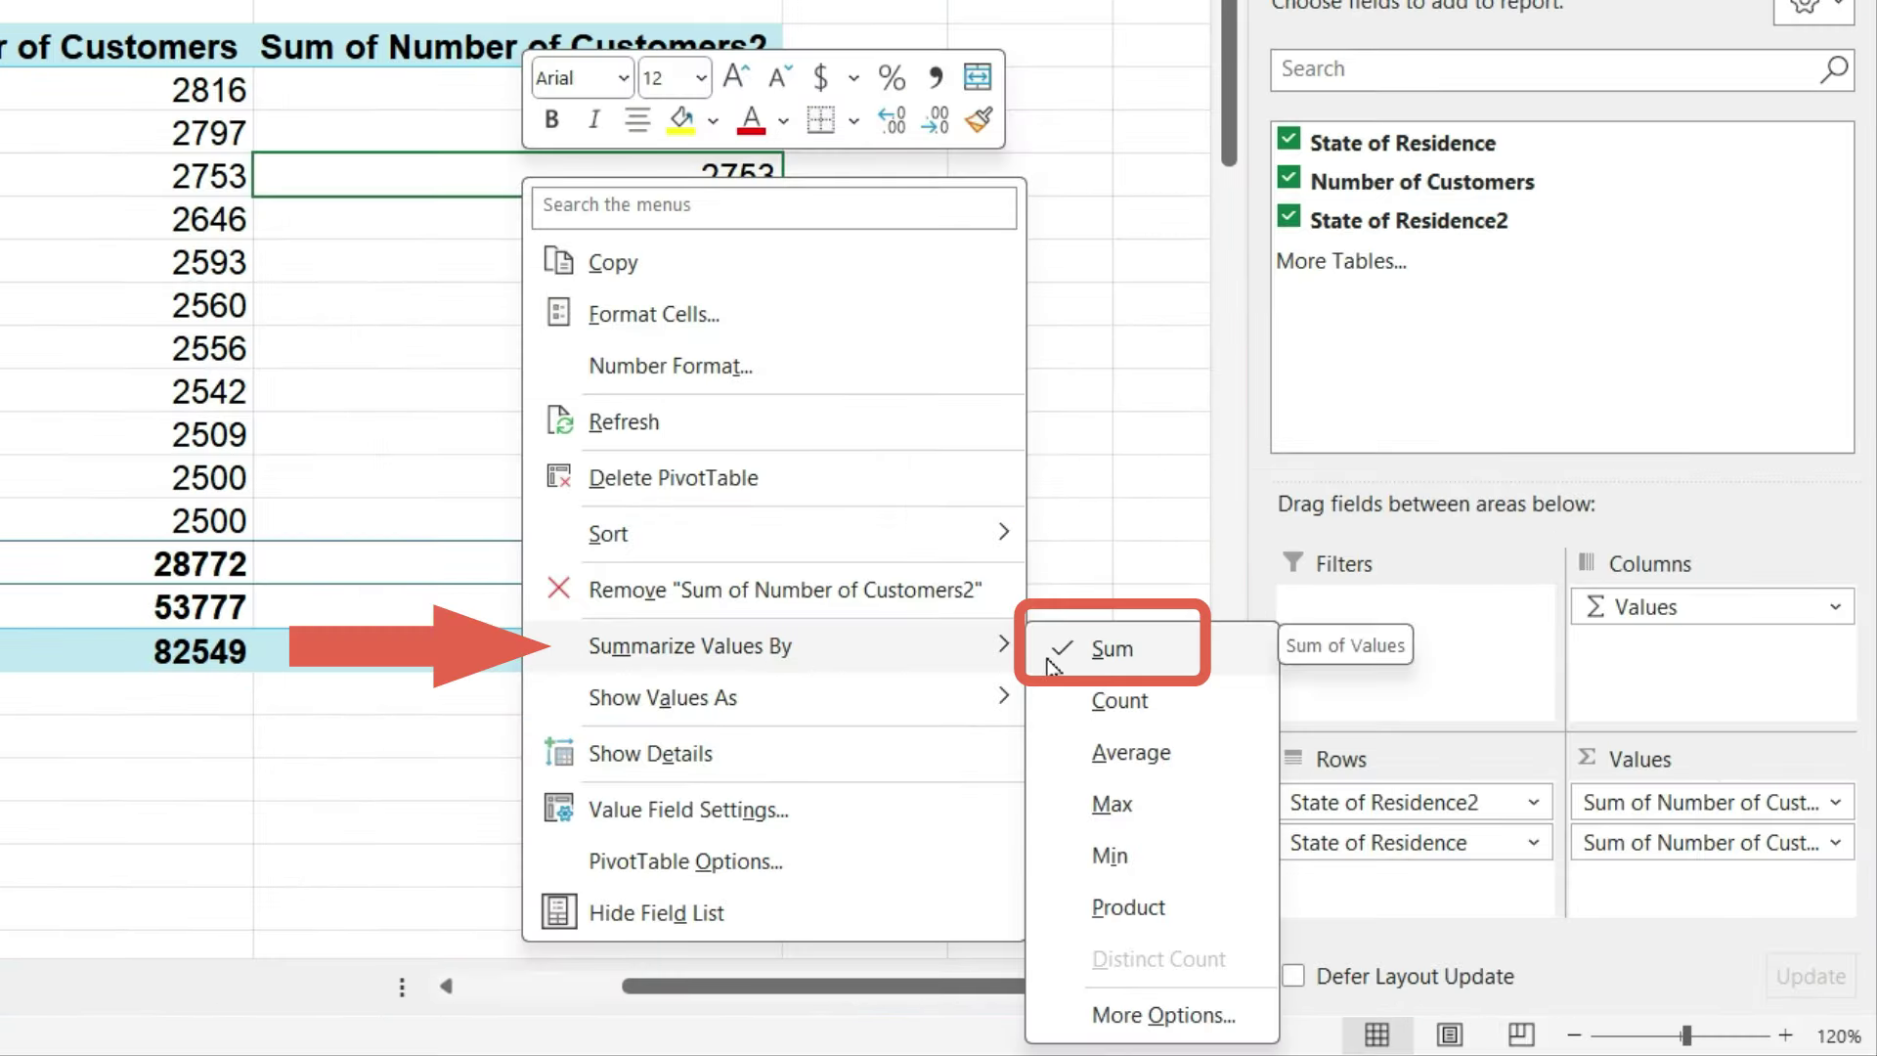
{"action": "mouse_move", "coordinate": [952, 719]}
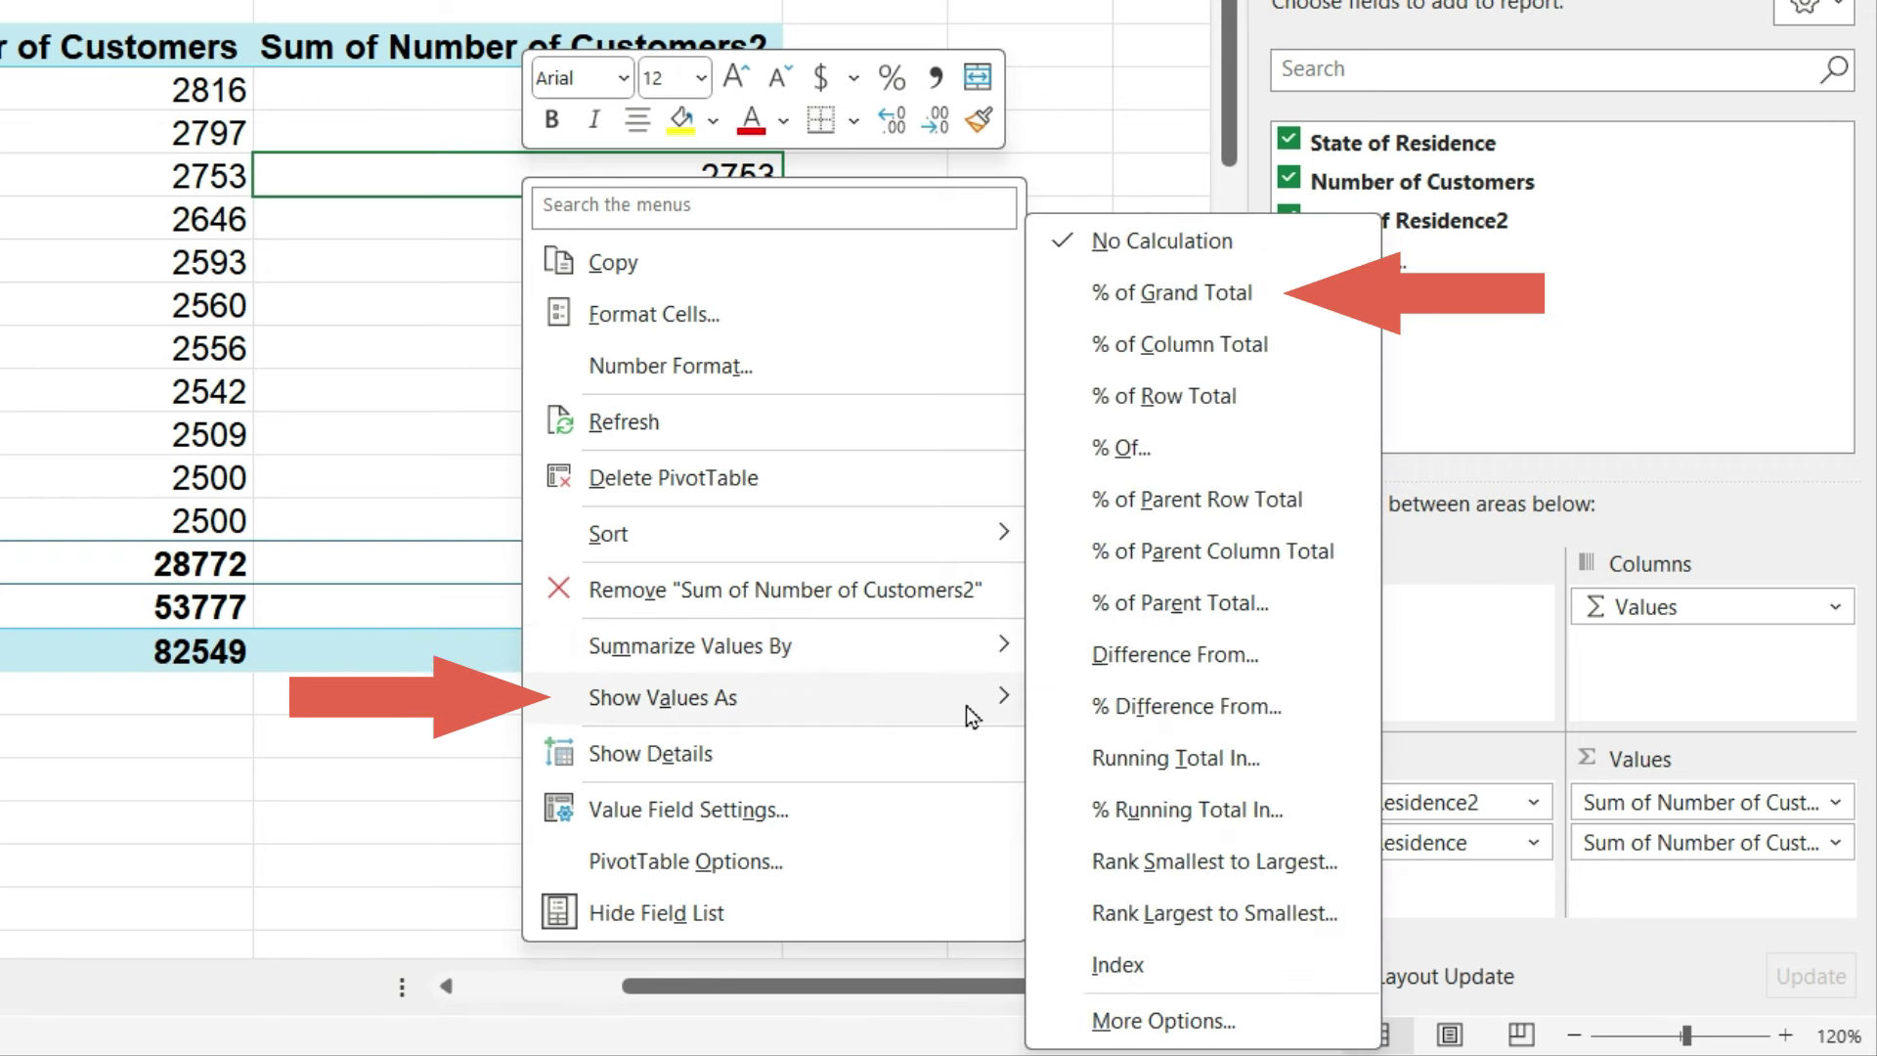
{"action": "left_click", "coordinate": [1158, 304]}
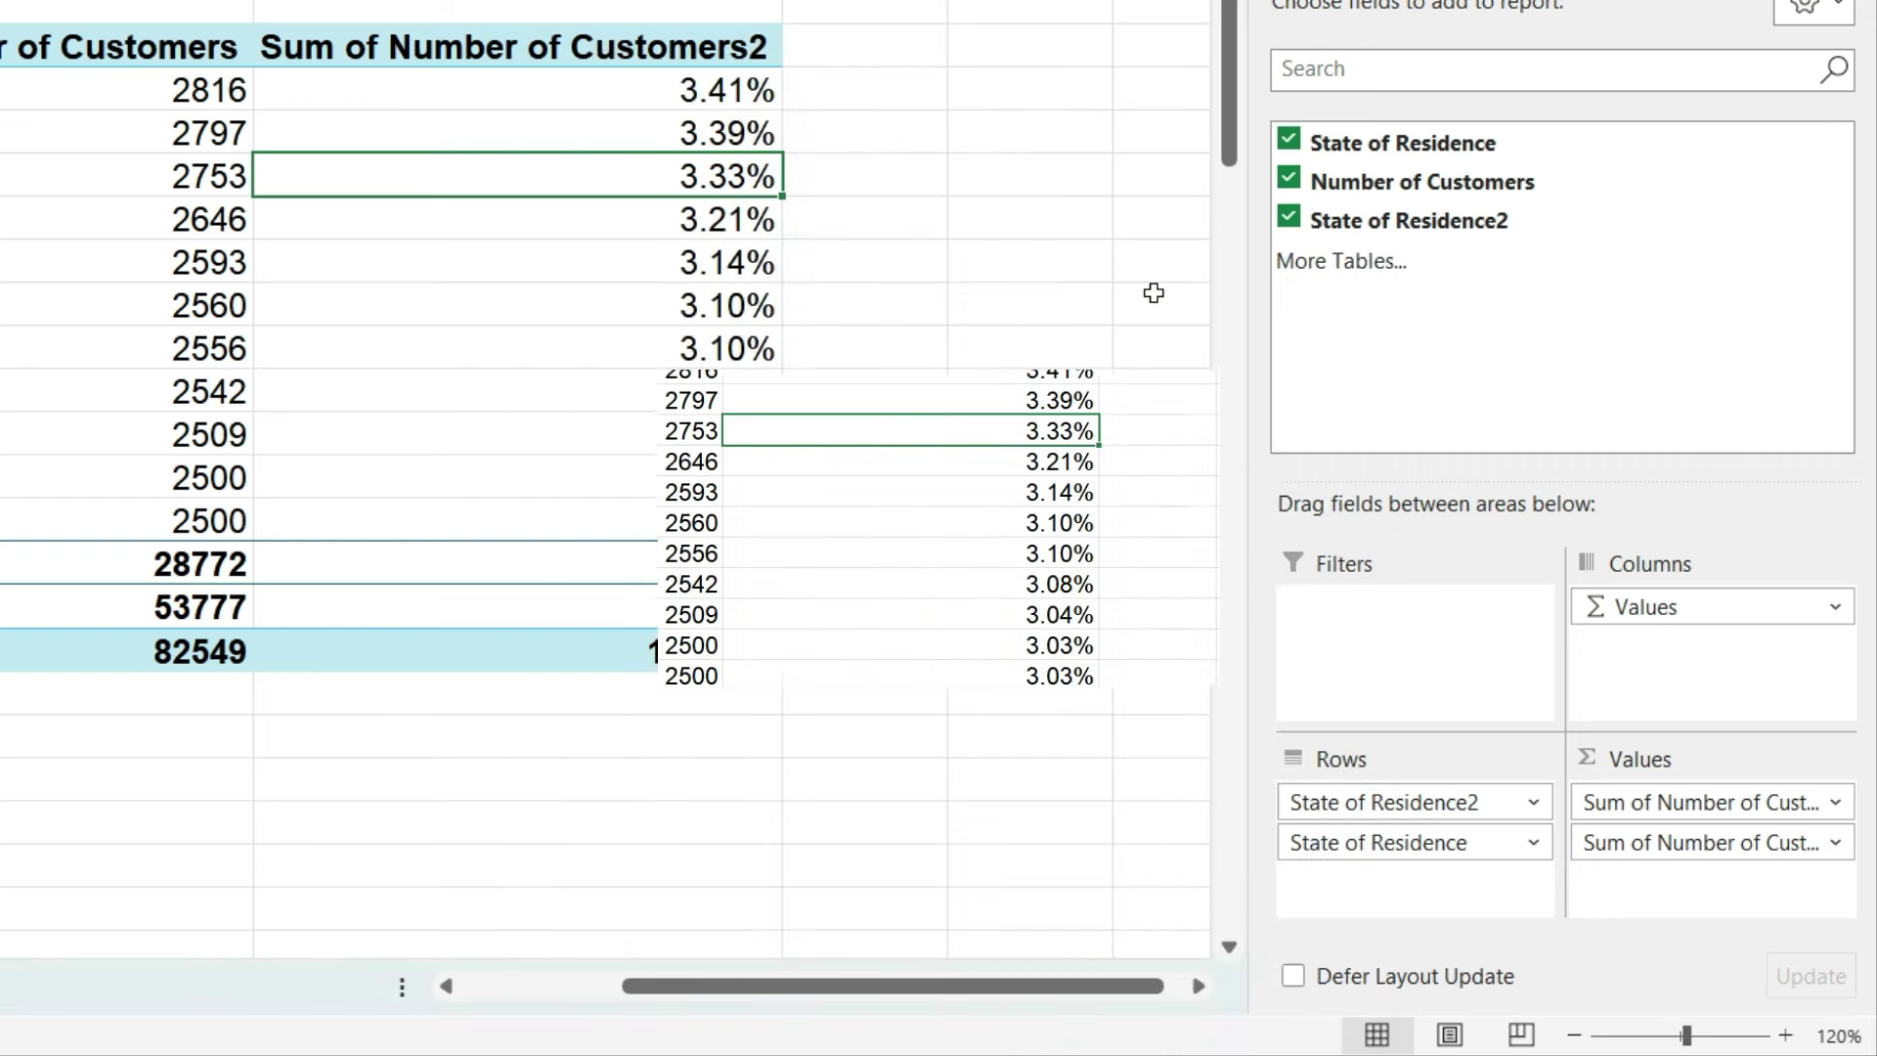
Step: Blank the State of Residence2 header and rename the value headers to Customers and % of Total
{"action": "left_click", "coordinate": [231, 336]}
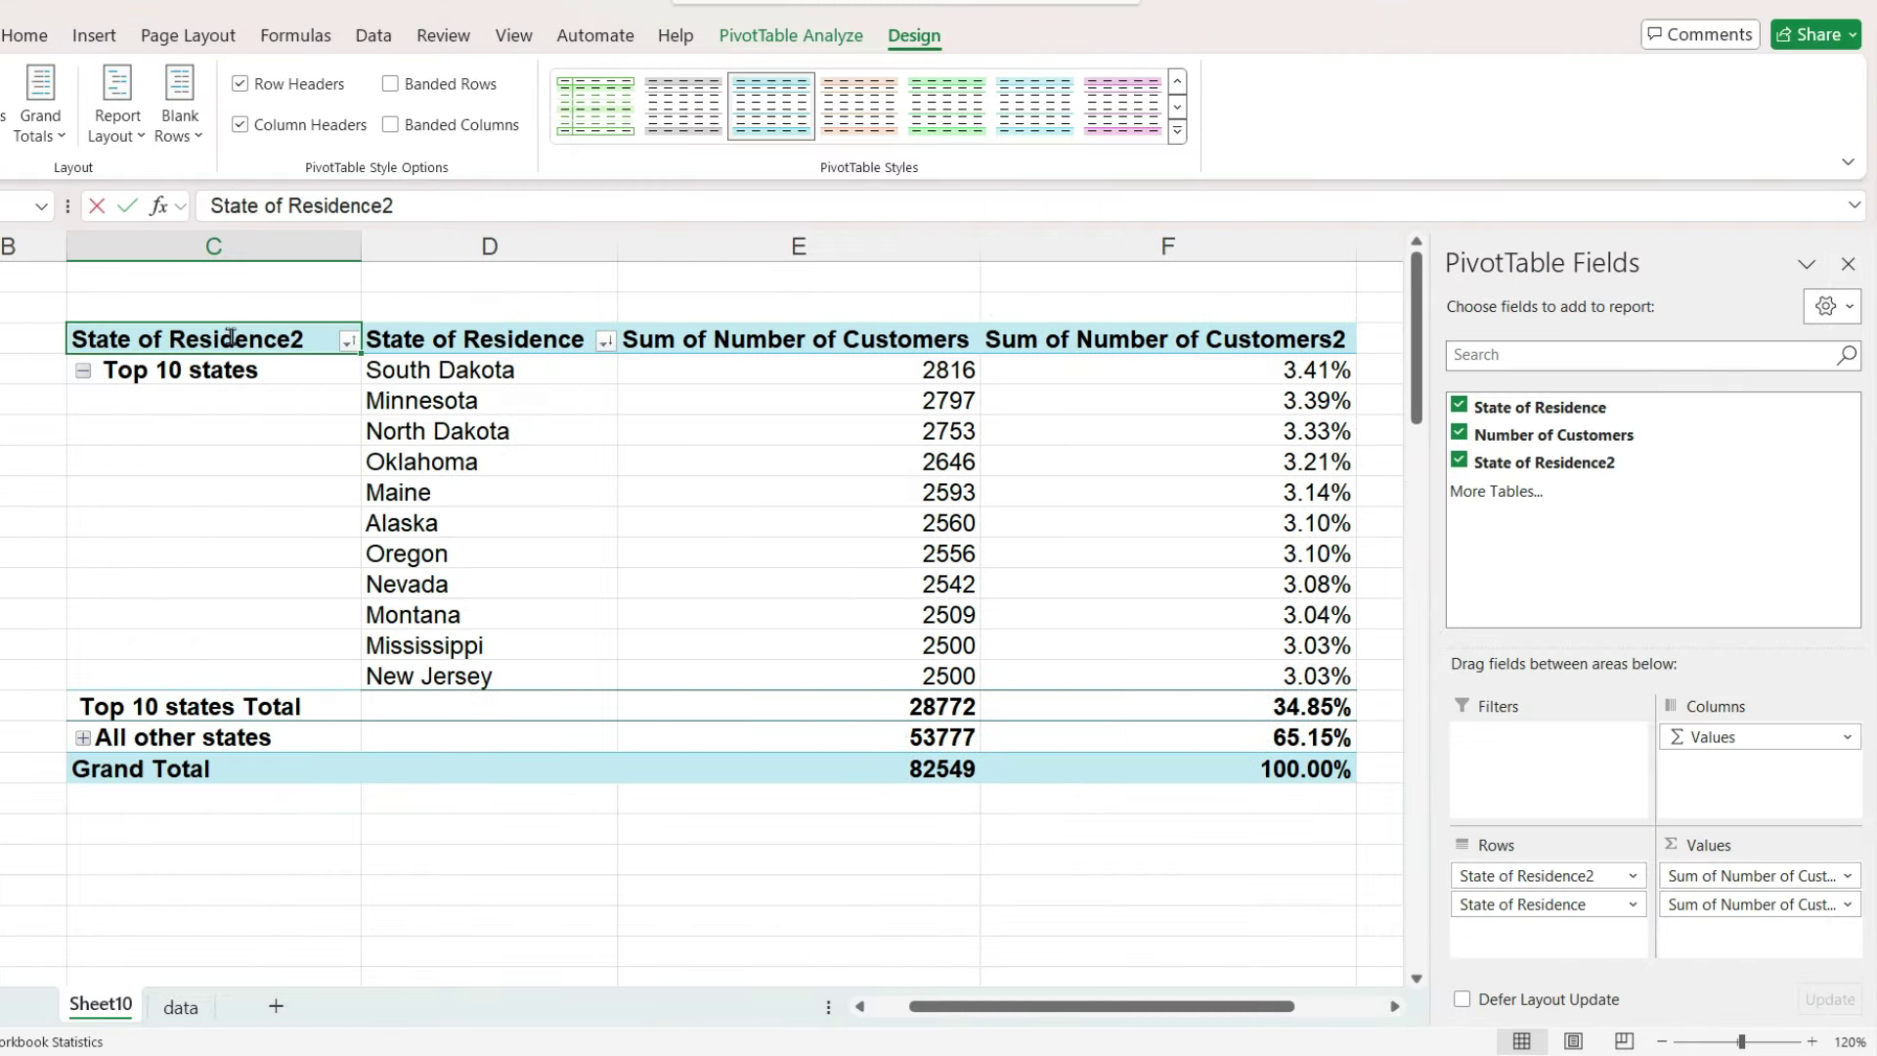
{"action": "key", "text": "BackSpace"}
{"action": "left_click", "coordinate": [691, 342]}
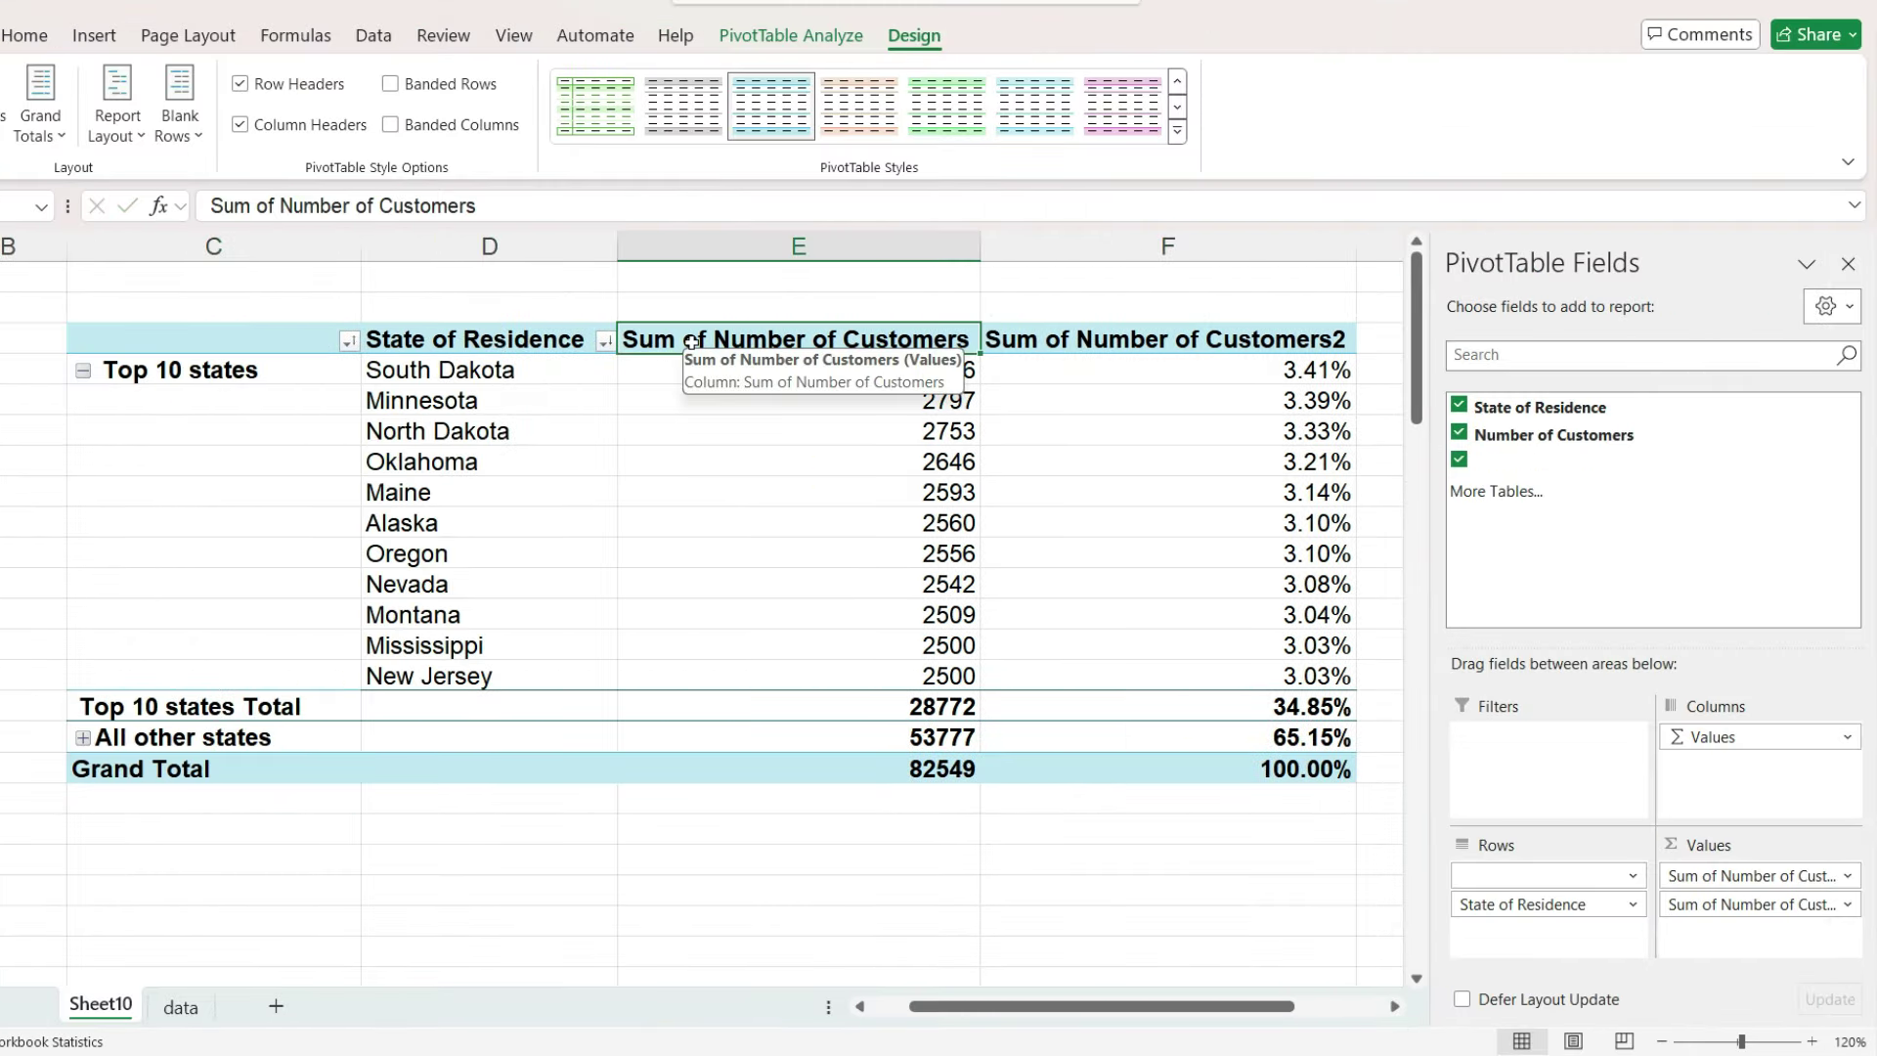
{"action": "type", "text": "Custome"}
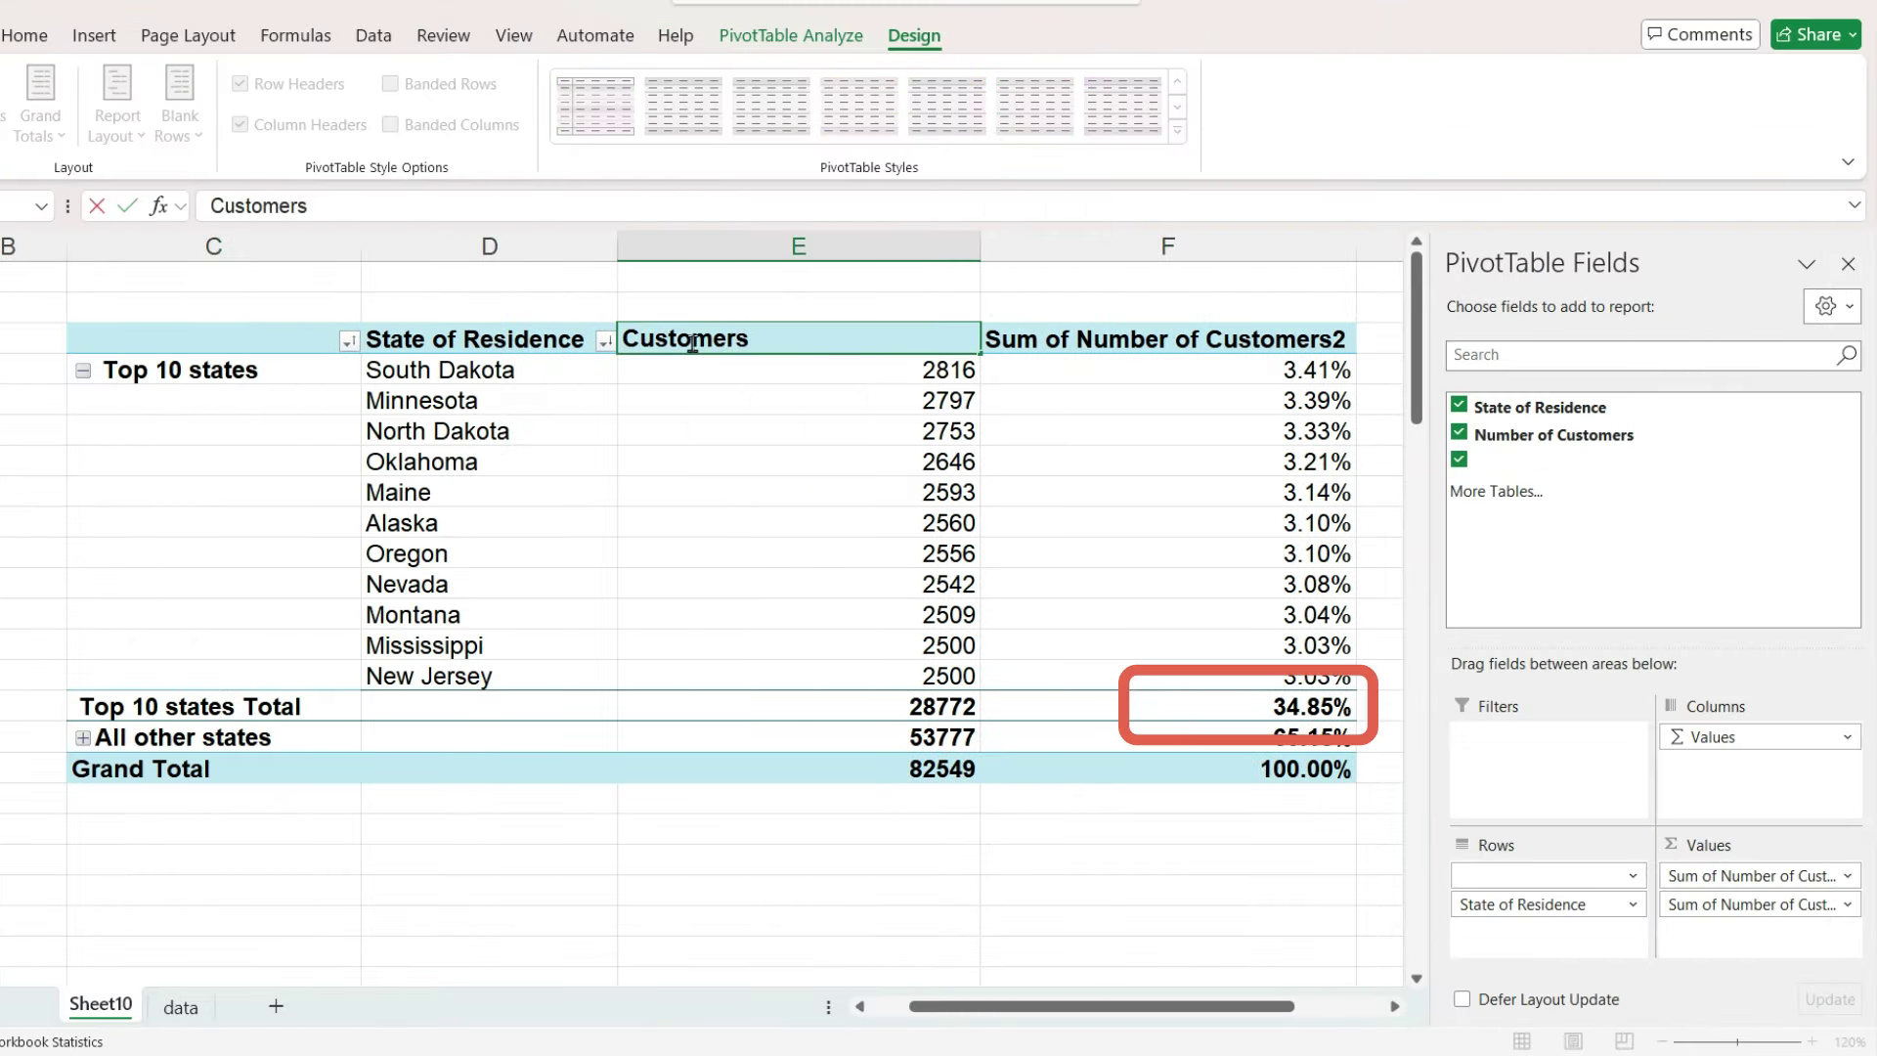
{"action": "type", "text": "rs"}
{"action": "key", "text": "Tab"}
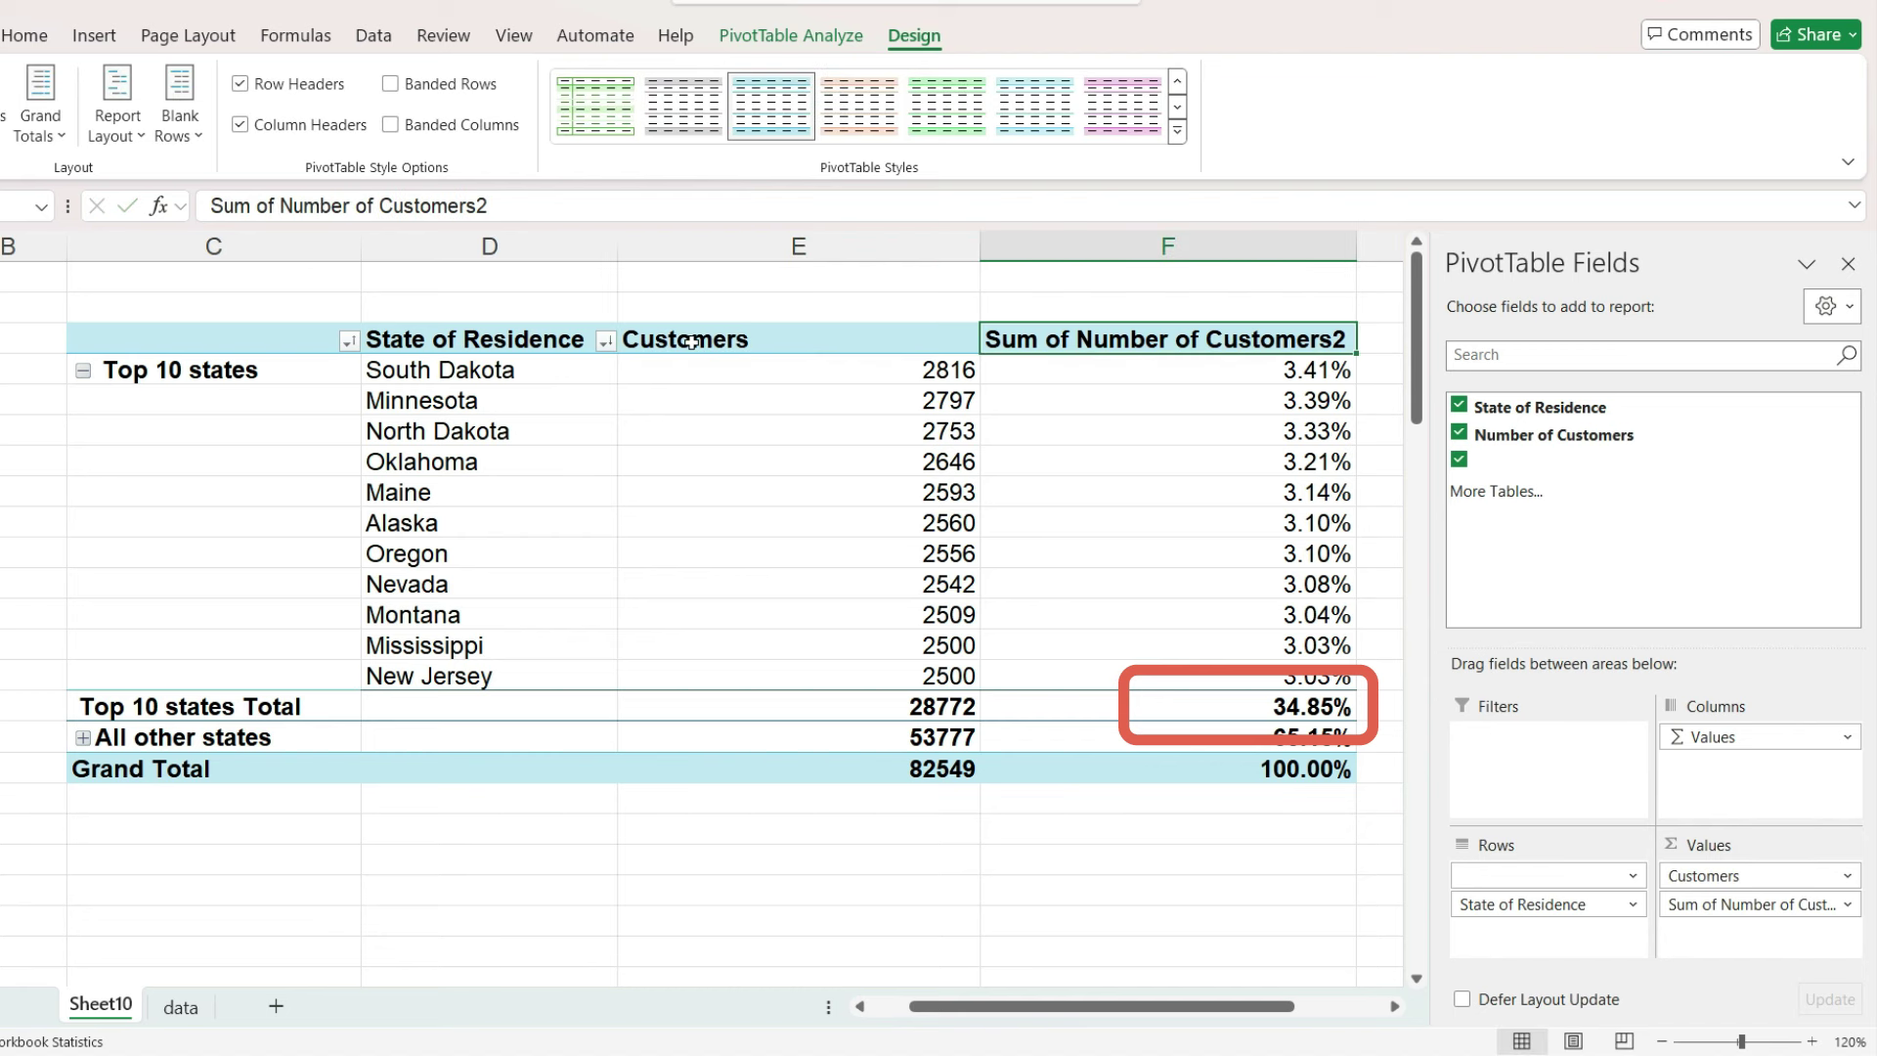
{"action": "type", "text": "% of Tot"}
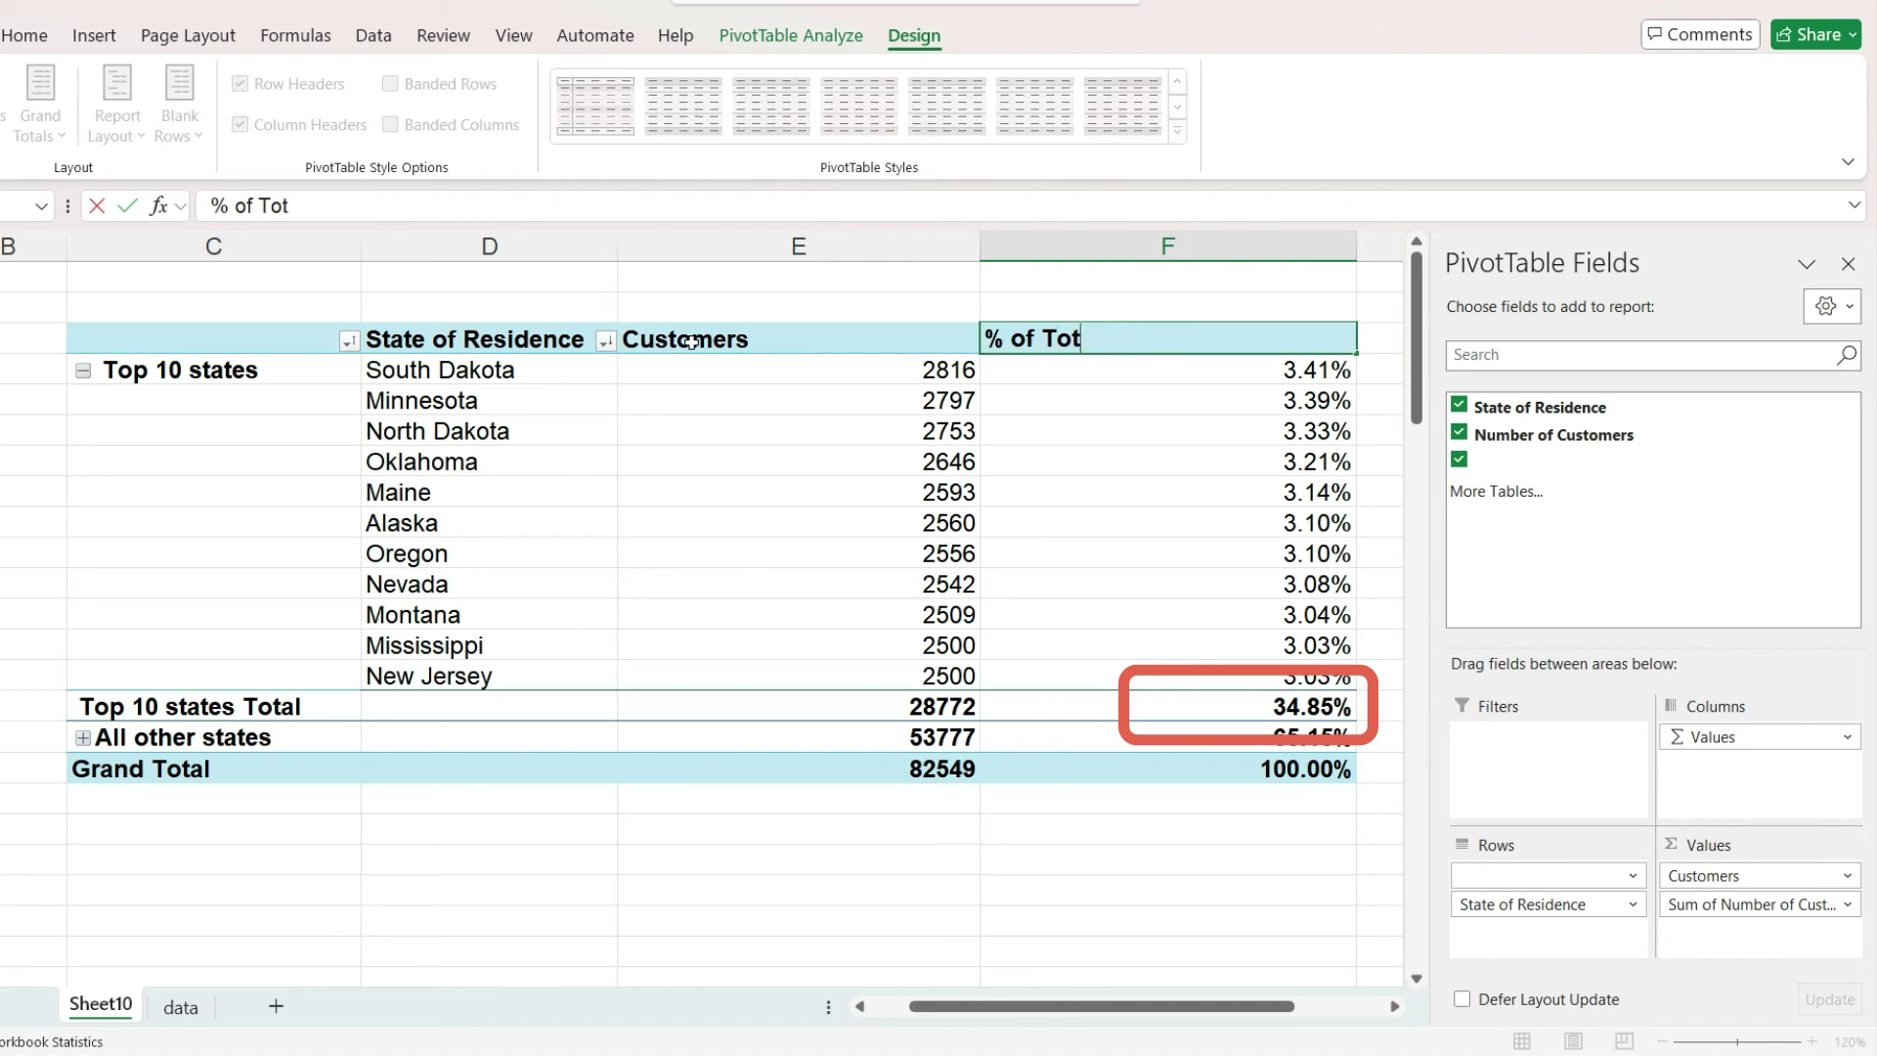
{"action": "type", "text": "al"}
{"action": "key", "text": "Return"}
Step: Format column E counts with comma style and no decimals, narrow columns E–F, and add Number of Customers again
{"action": "left_click_drag", "start_coordinate": [770, 380], "coordinate": [779, 769]}
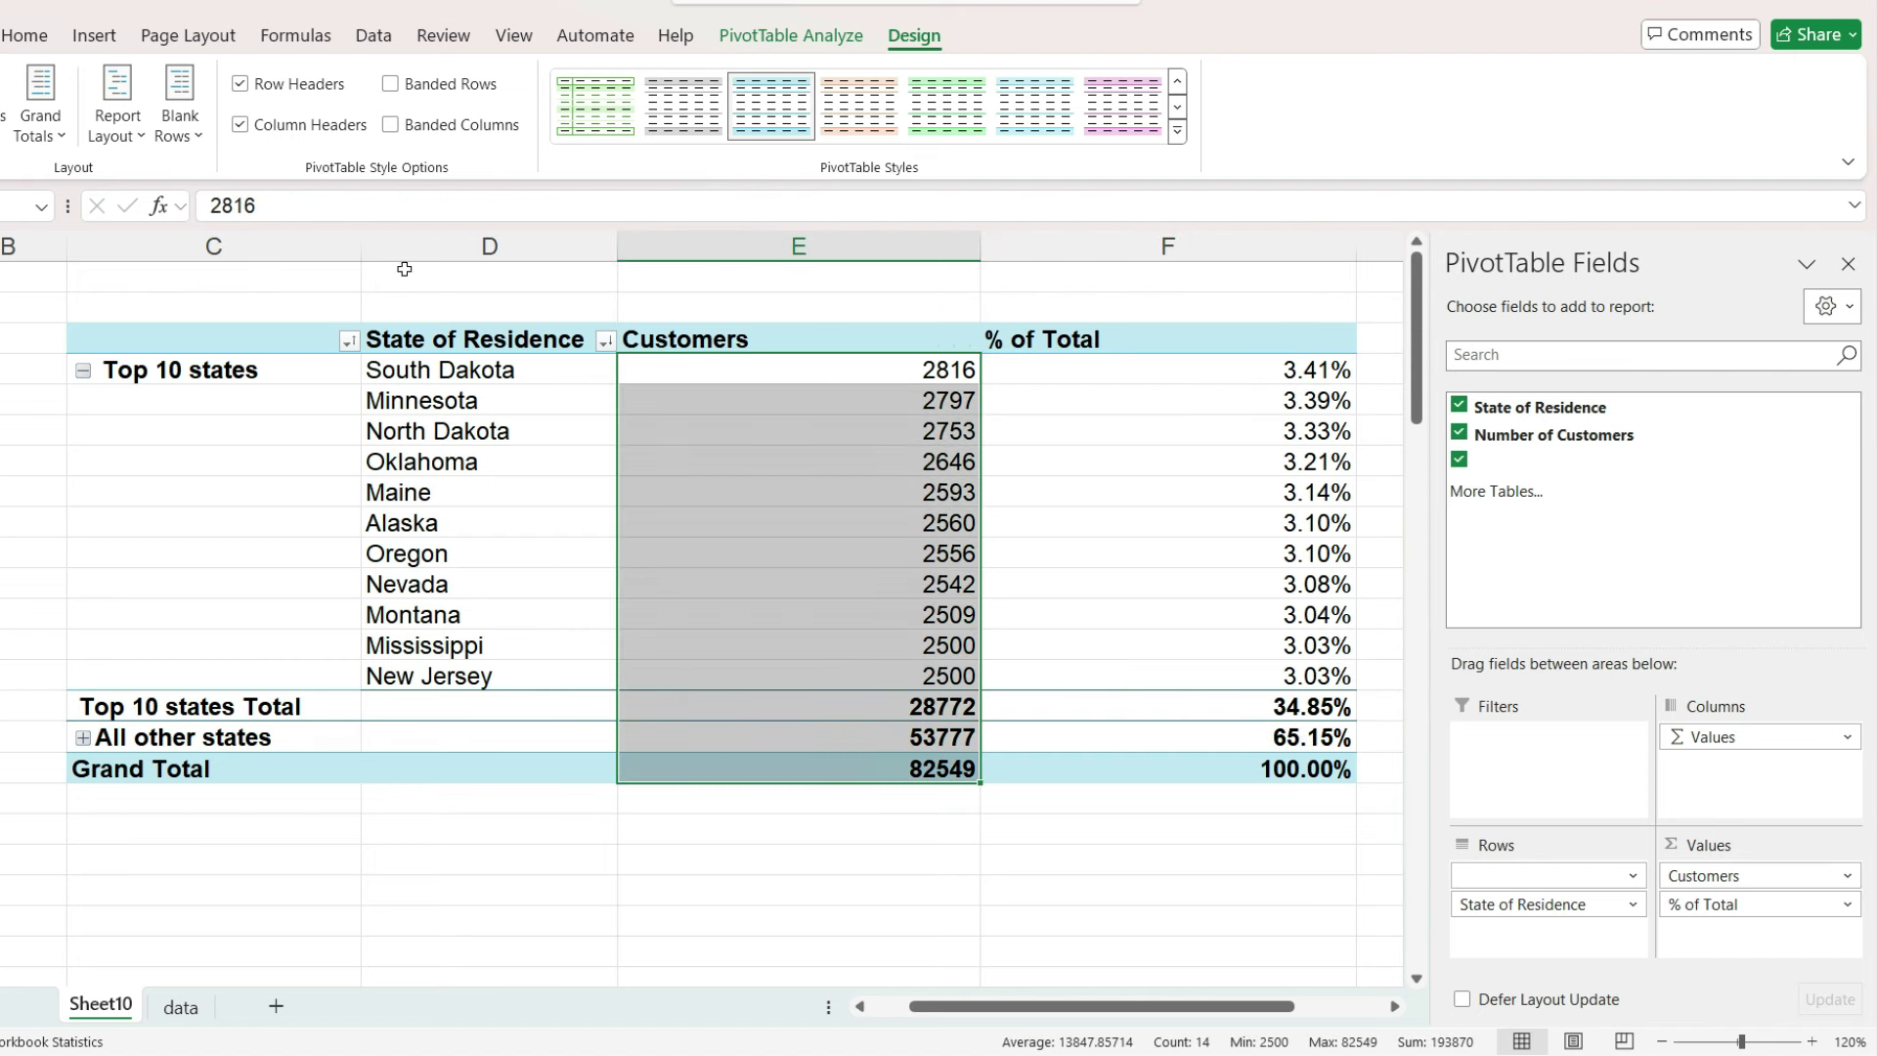
{"action": "left_click", "coordinate": [43, 44]}
{"action": "left_click", "coordinate": [836, 124]}
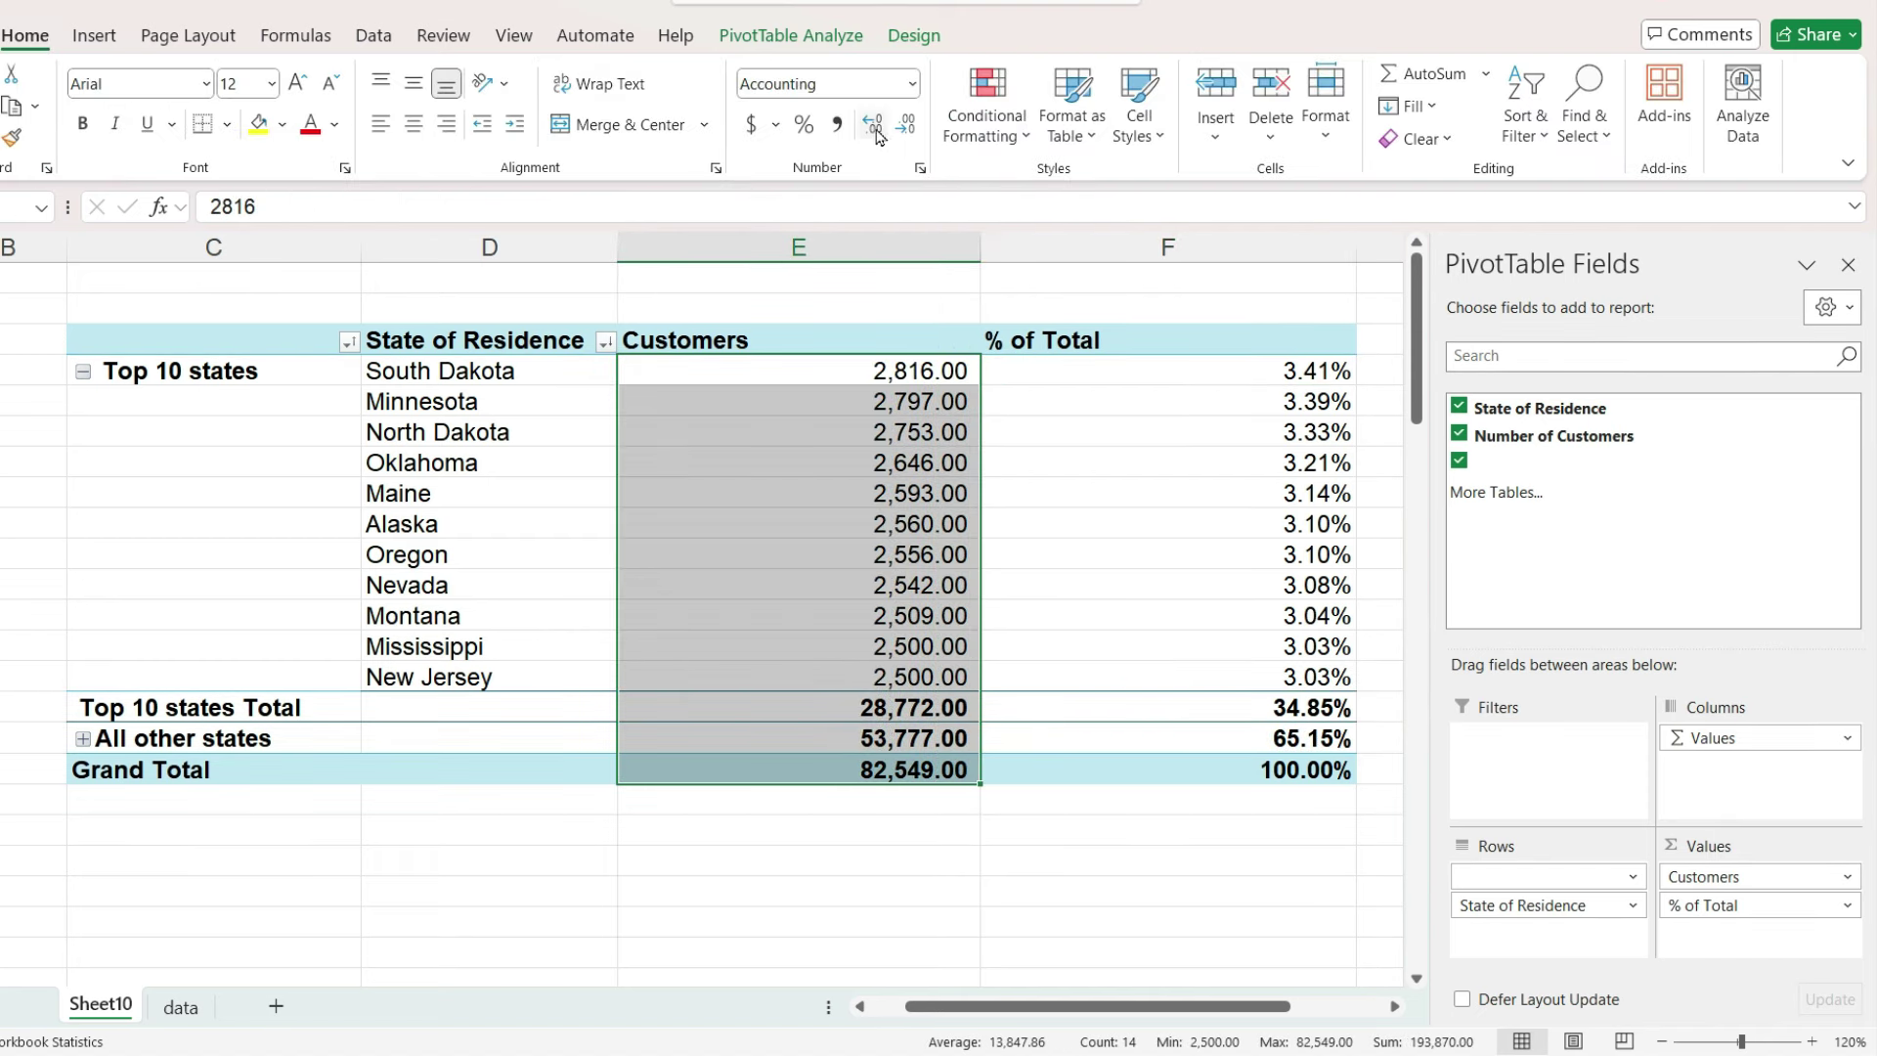
{"action": "left_click", "coordinate": [905, 124]}
{"action": "left_click", "coordinate": [905, 124]}
{"action": "left_click_drag", "start_coordinate": [974, 245], "coordinate": [781, 245]}
{"action": "left_click_drag", "start_coordinate": [1153, 257], "coordinate": [947, 257]}
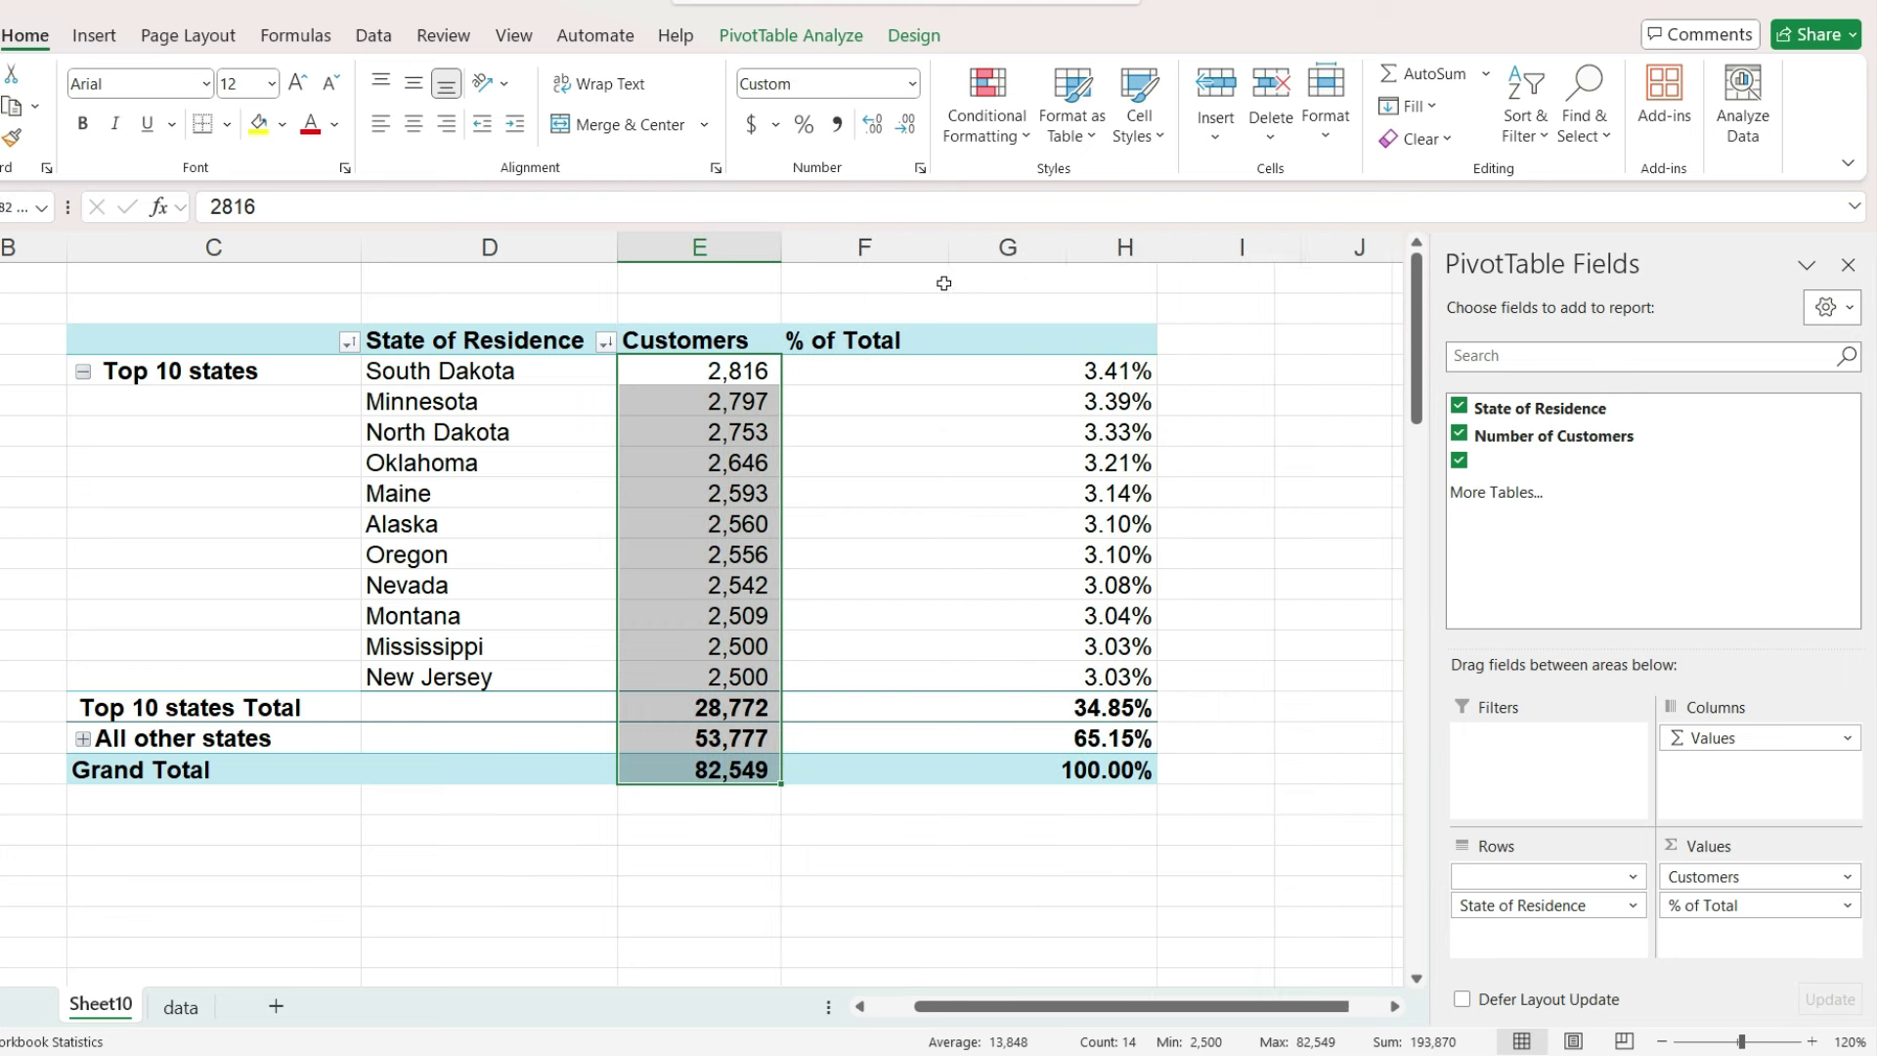
{"action": "key", "text": "Down"}
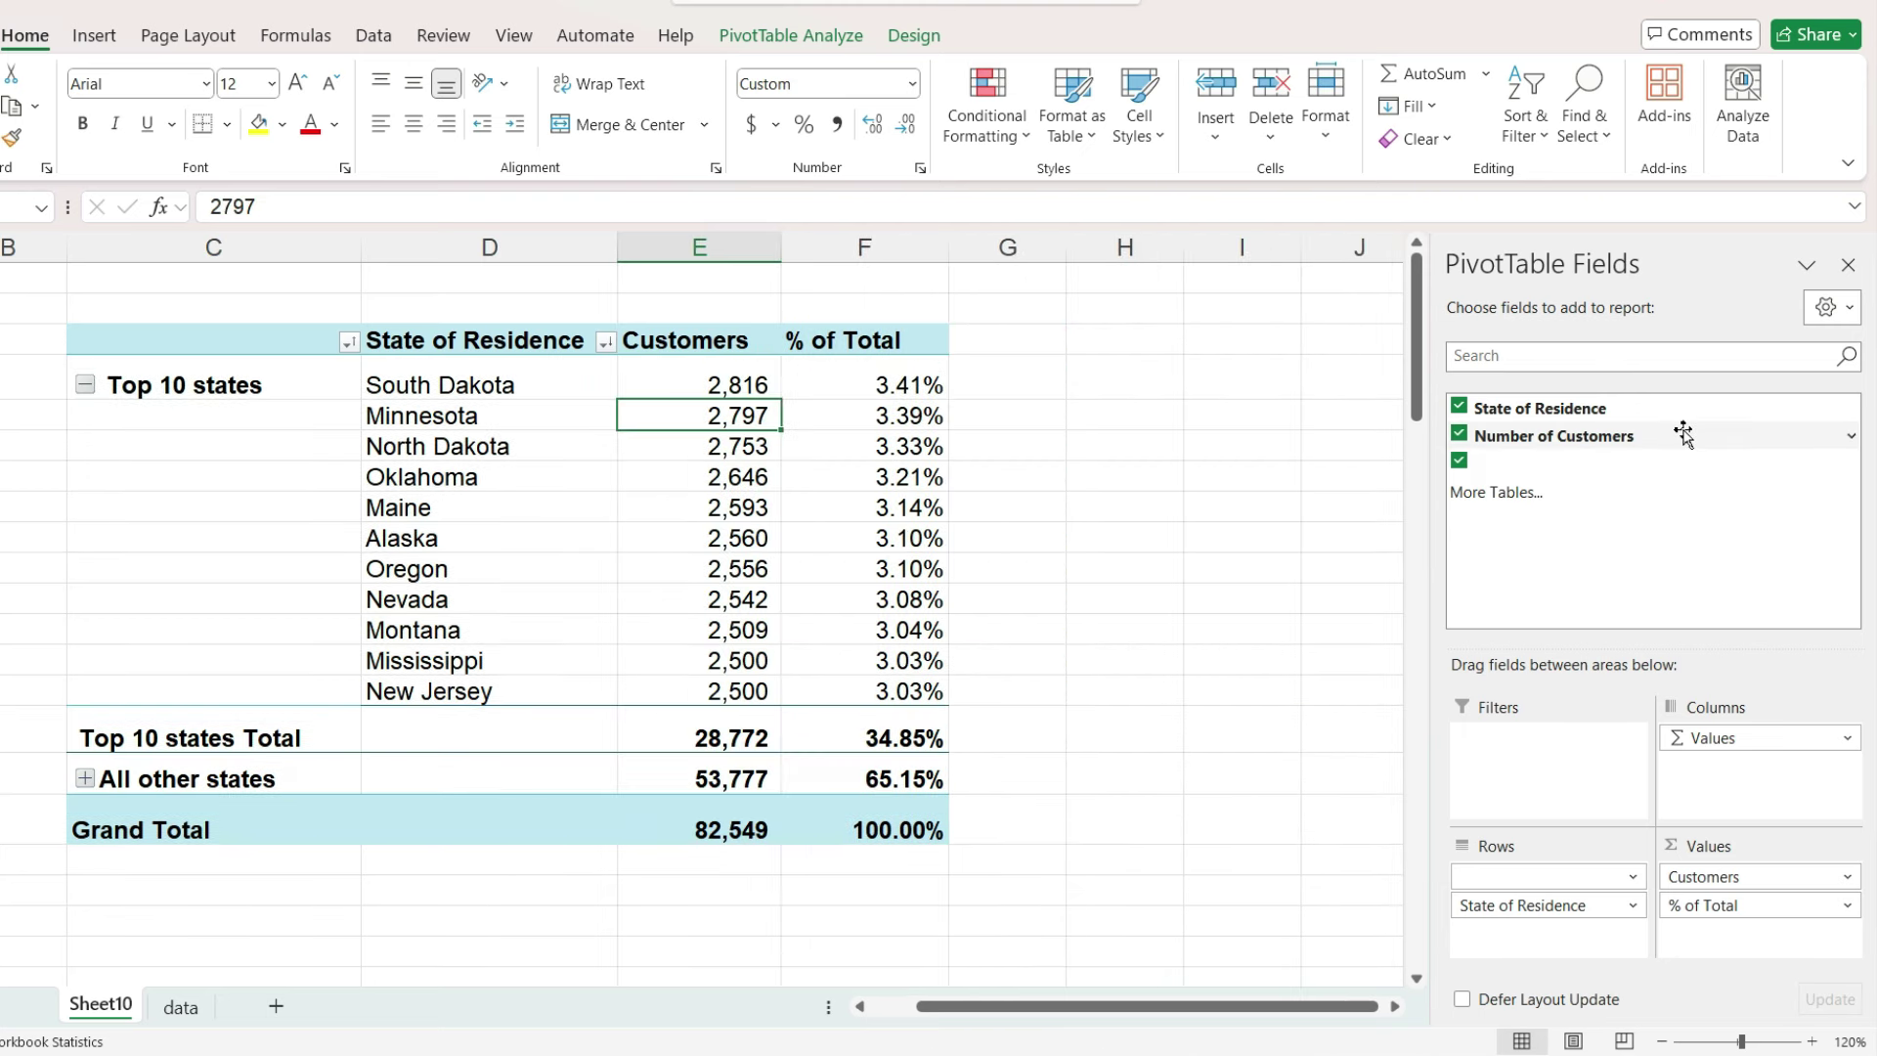
{"action": "left_click_drag", "start_coordinate": [1684, 435], "coordinate": [1809, 934]}
{"action": "left_click", "coordinate": [1113, 420]}
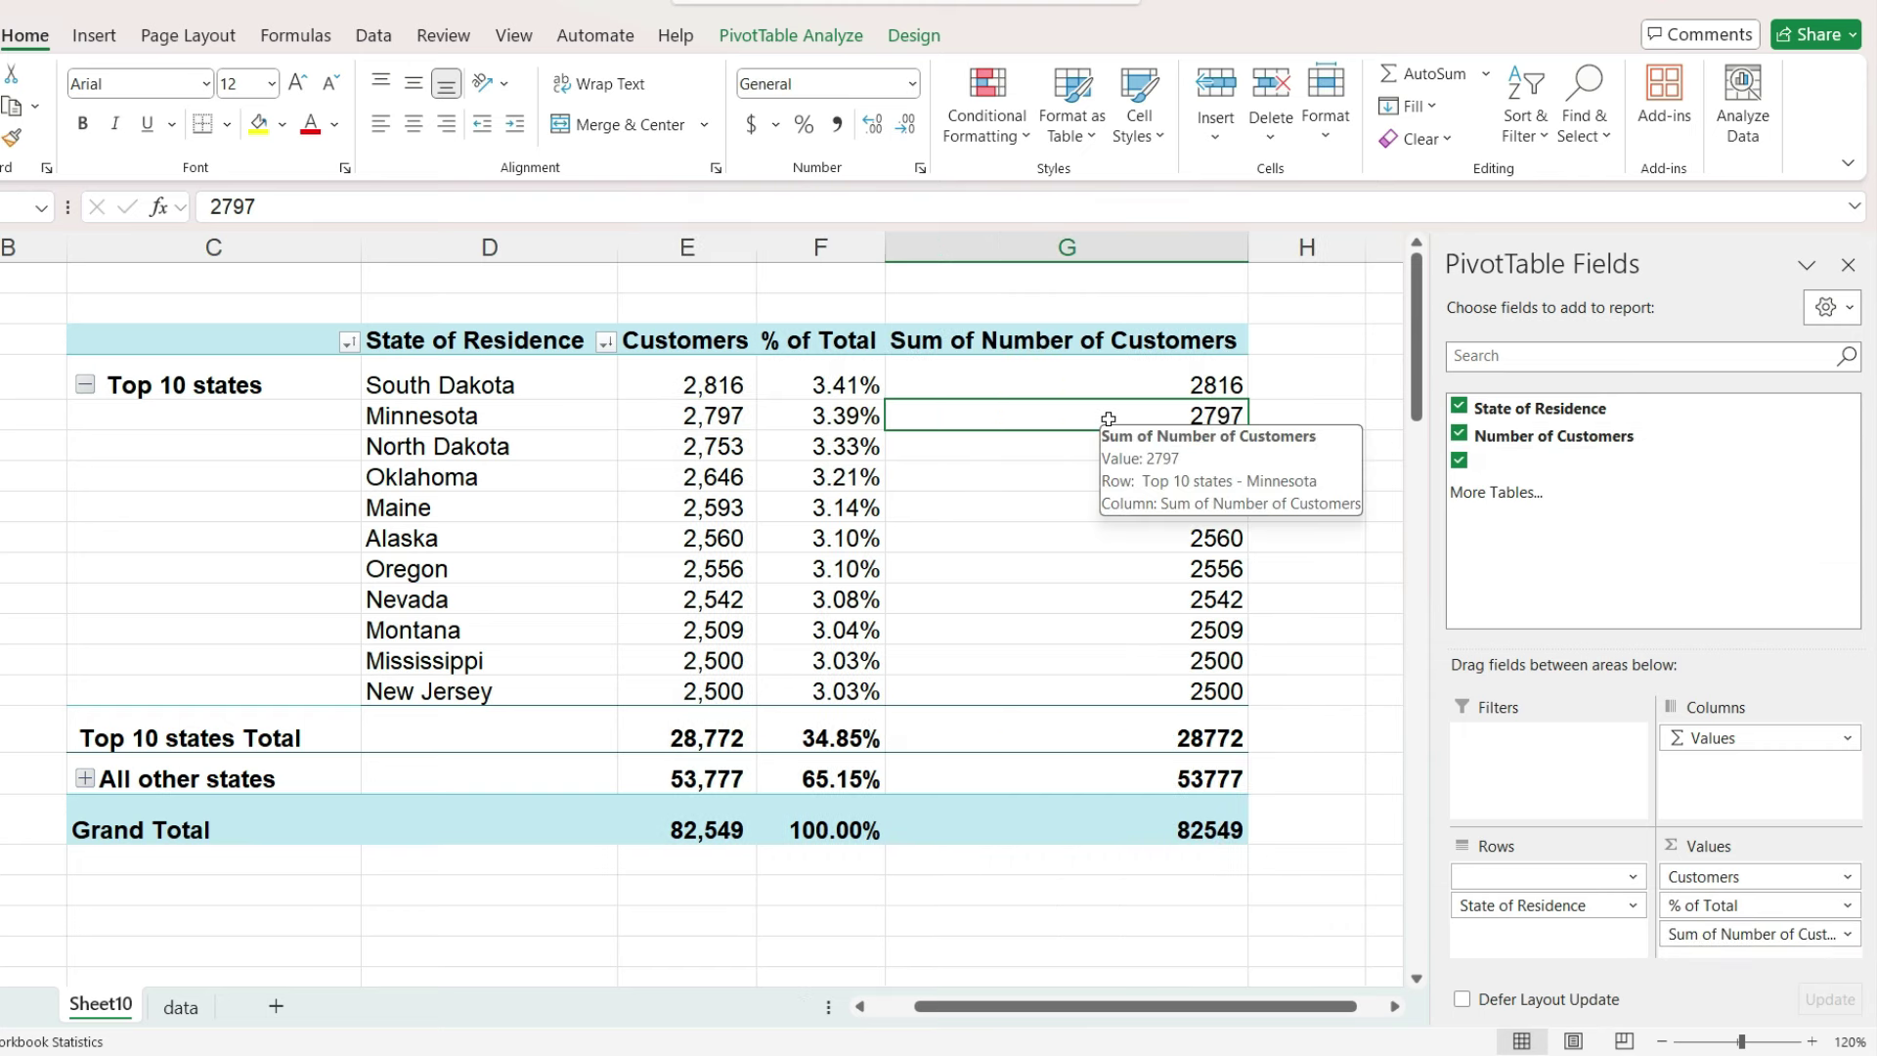
Step: Show the new column's values as Rank Largest to Smallest, based on State of Residence
{"action": "right_click", "coordinate": [1088, 421]}
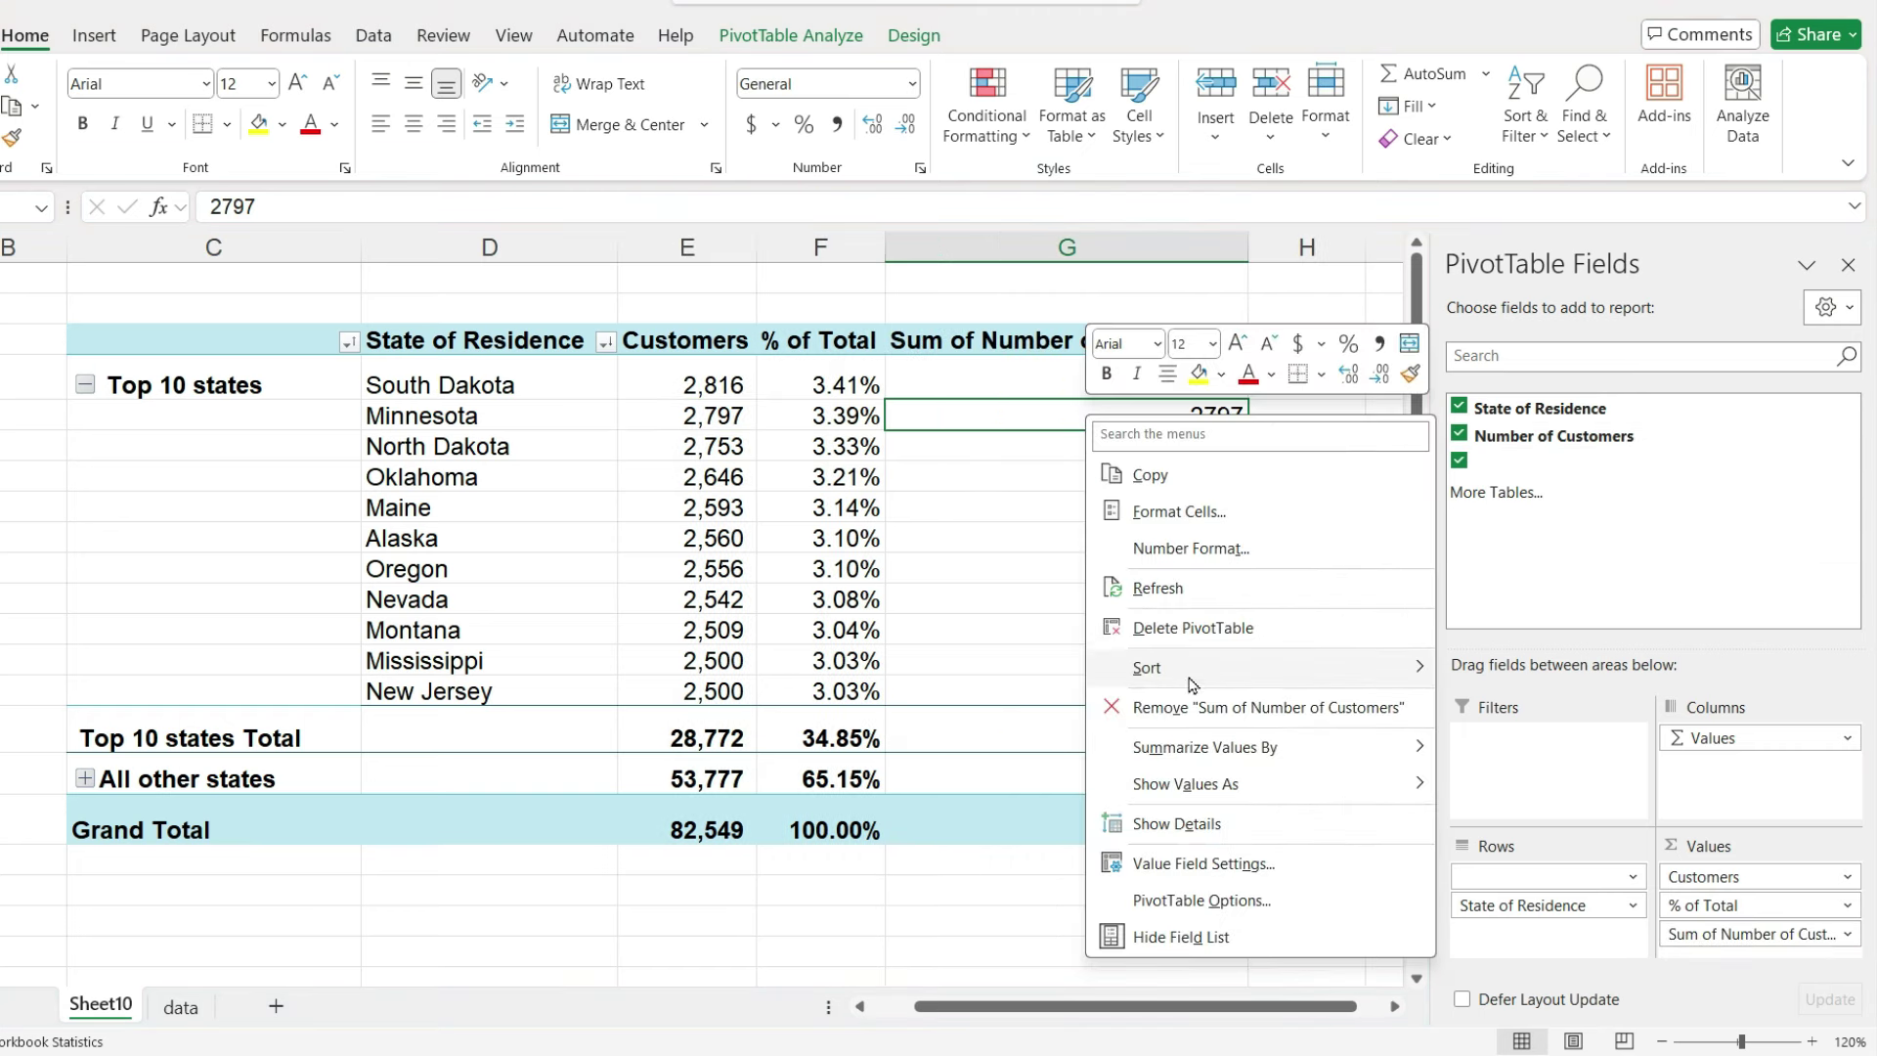
{"action": "mouse_move", "coordinate": [1201, 749]}
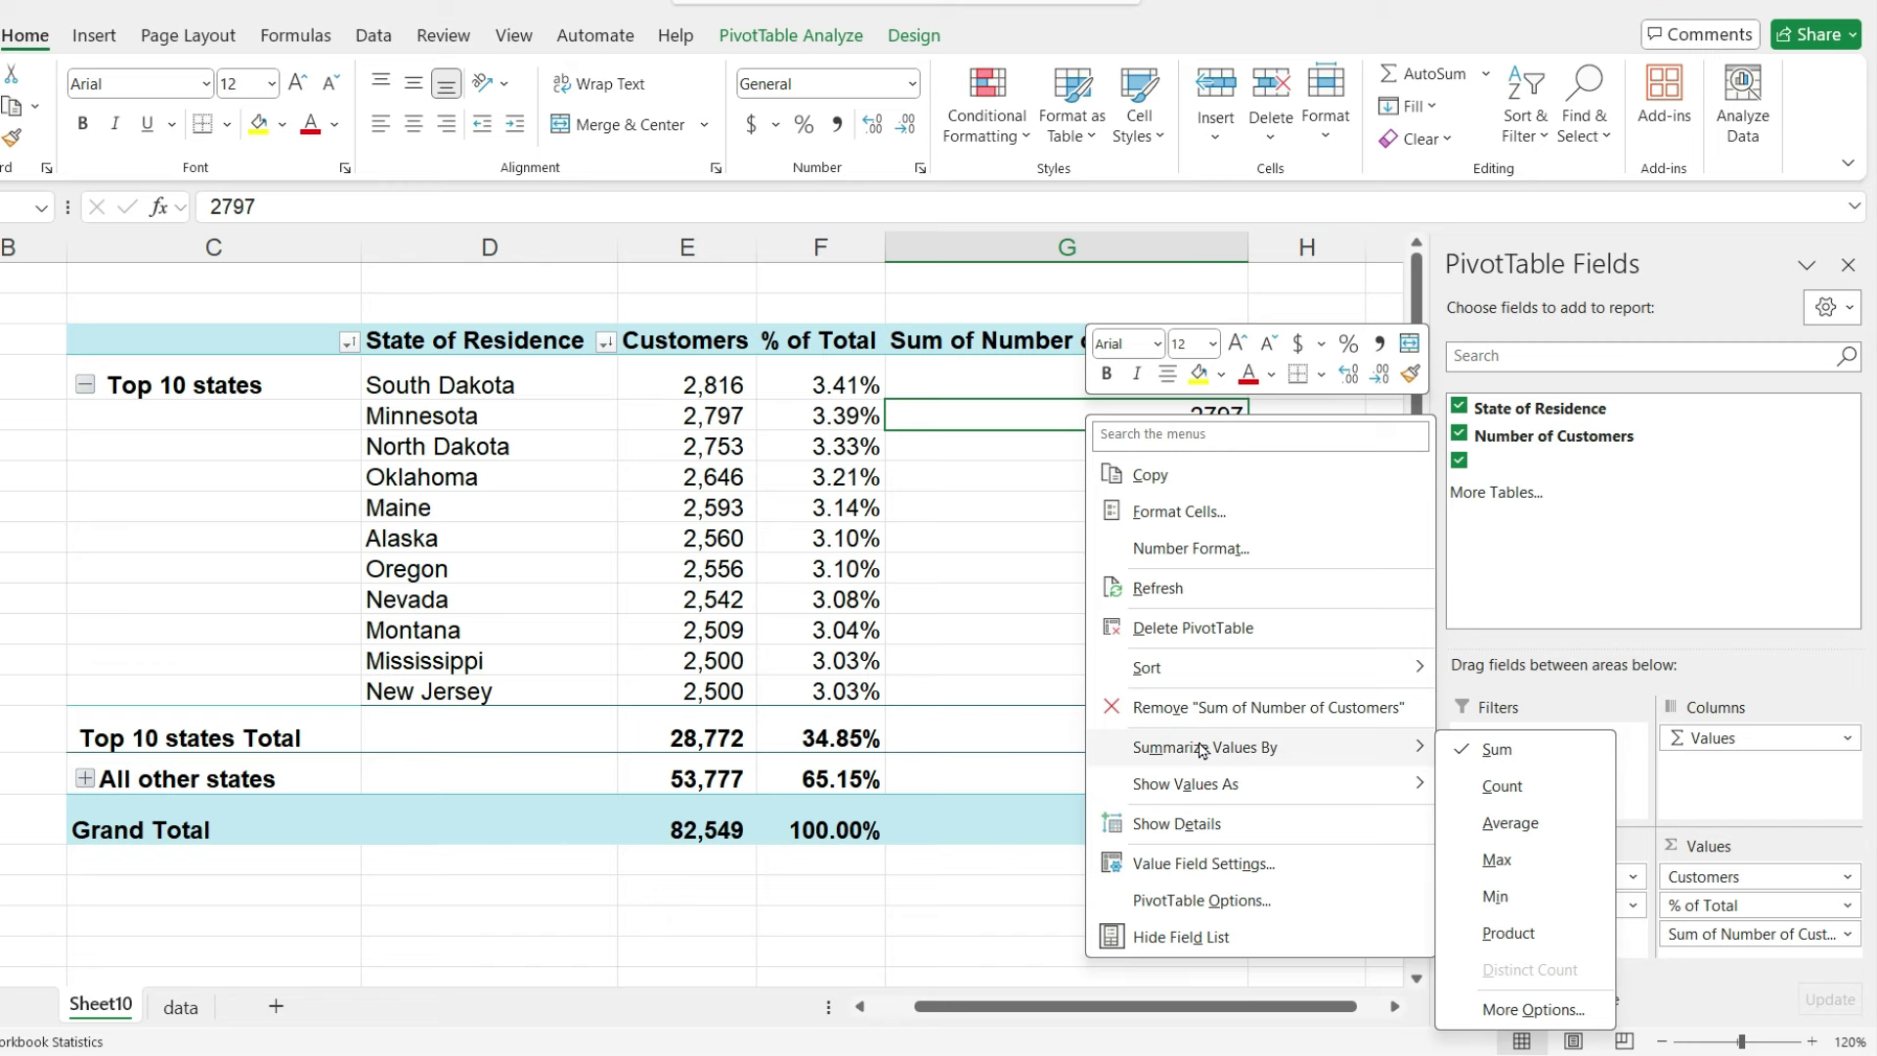
{"action": "mouse_move", "coordinate": [1212, 783]}
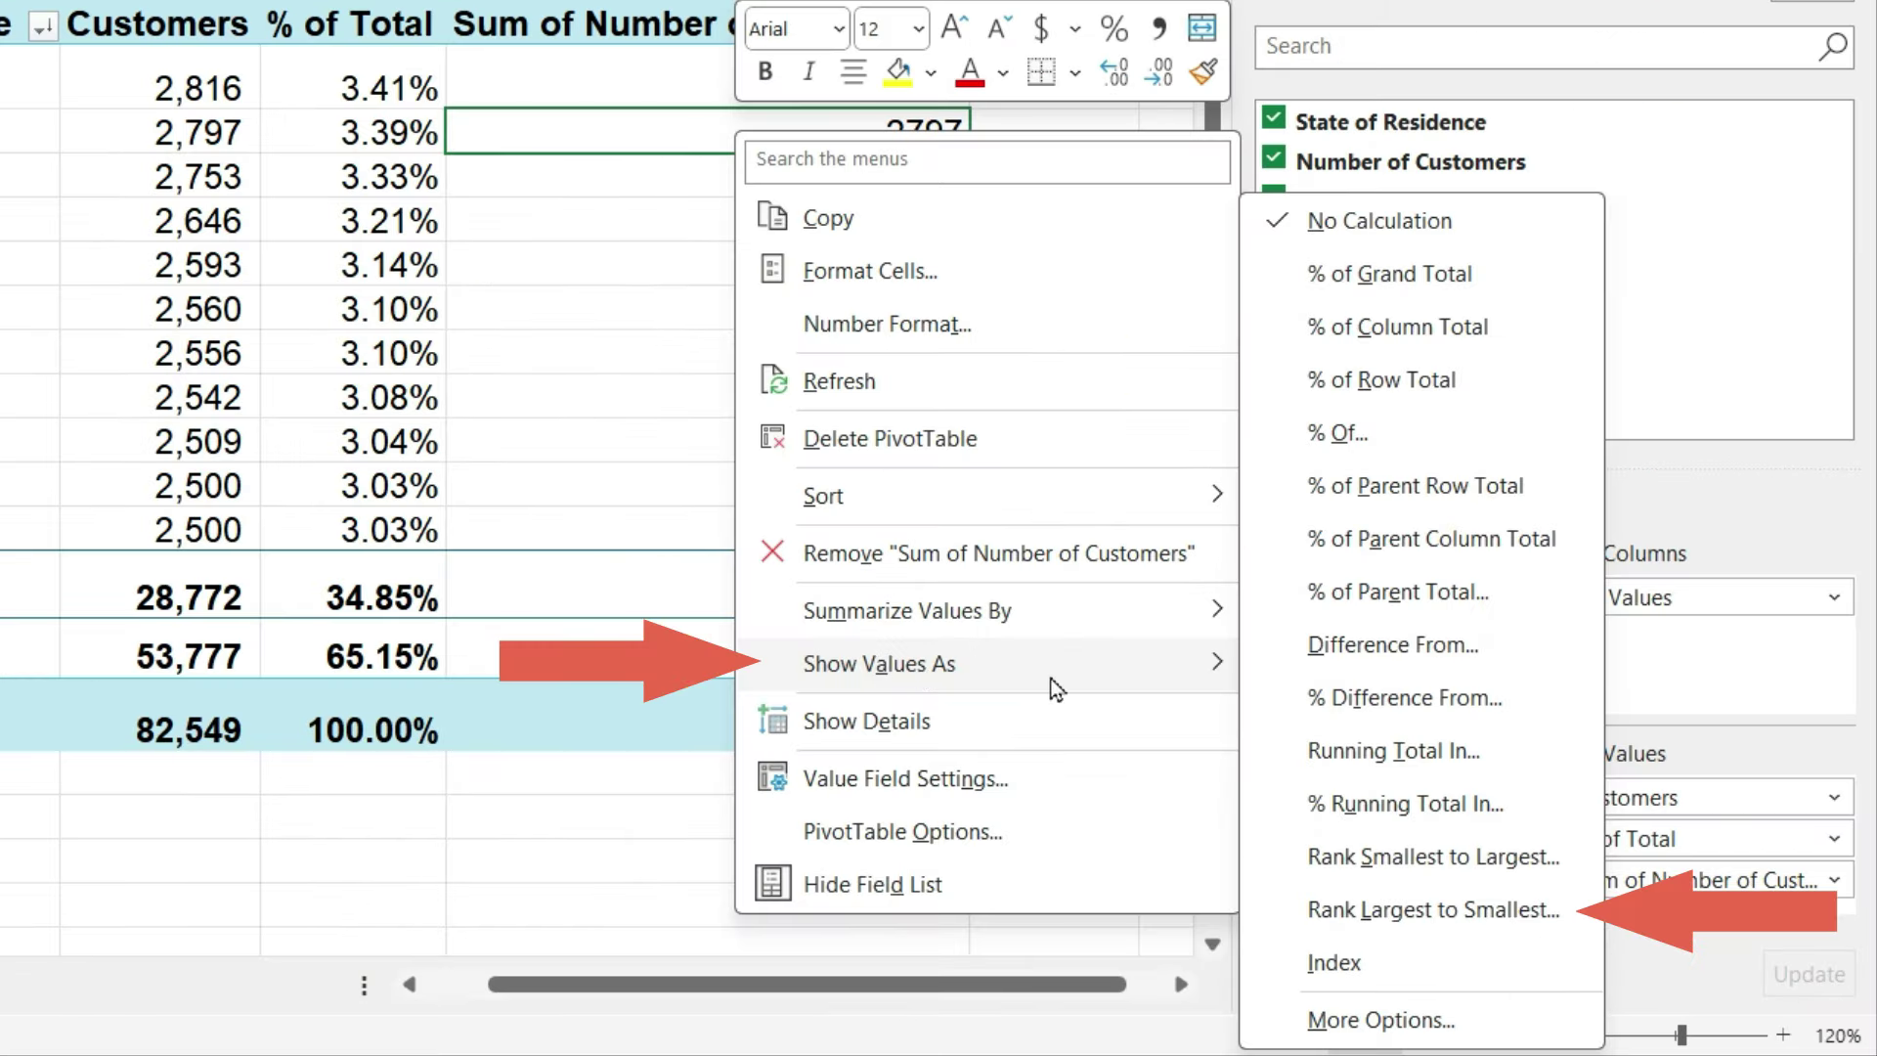
{"action": "left_click", "coordinate": [1574, 924]}
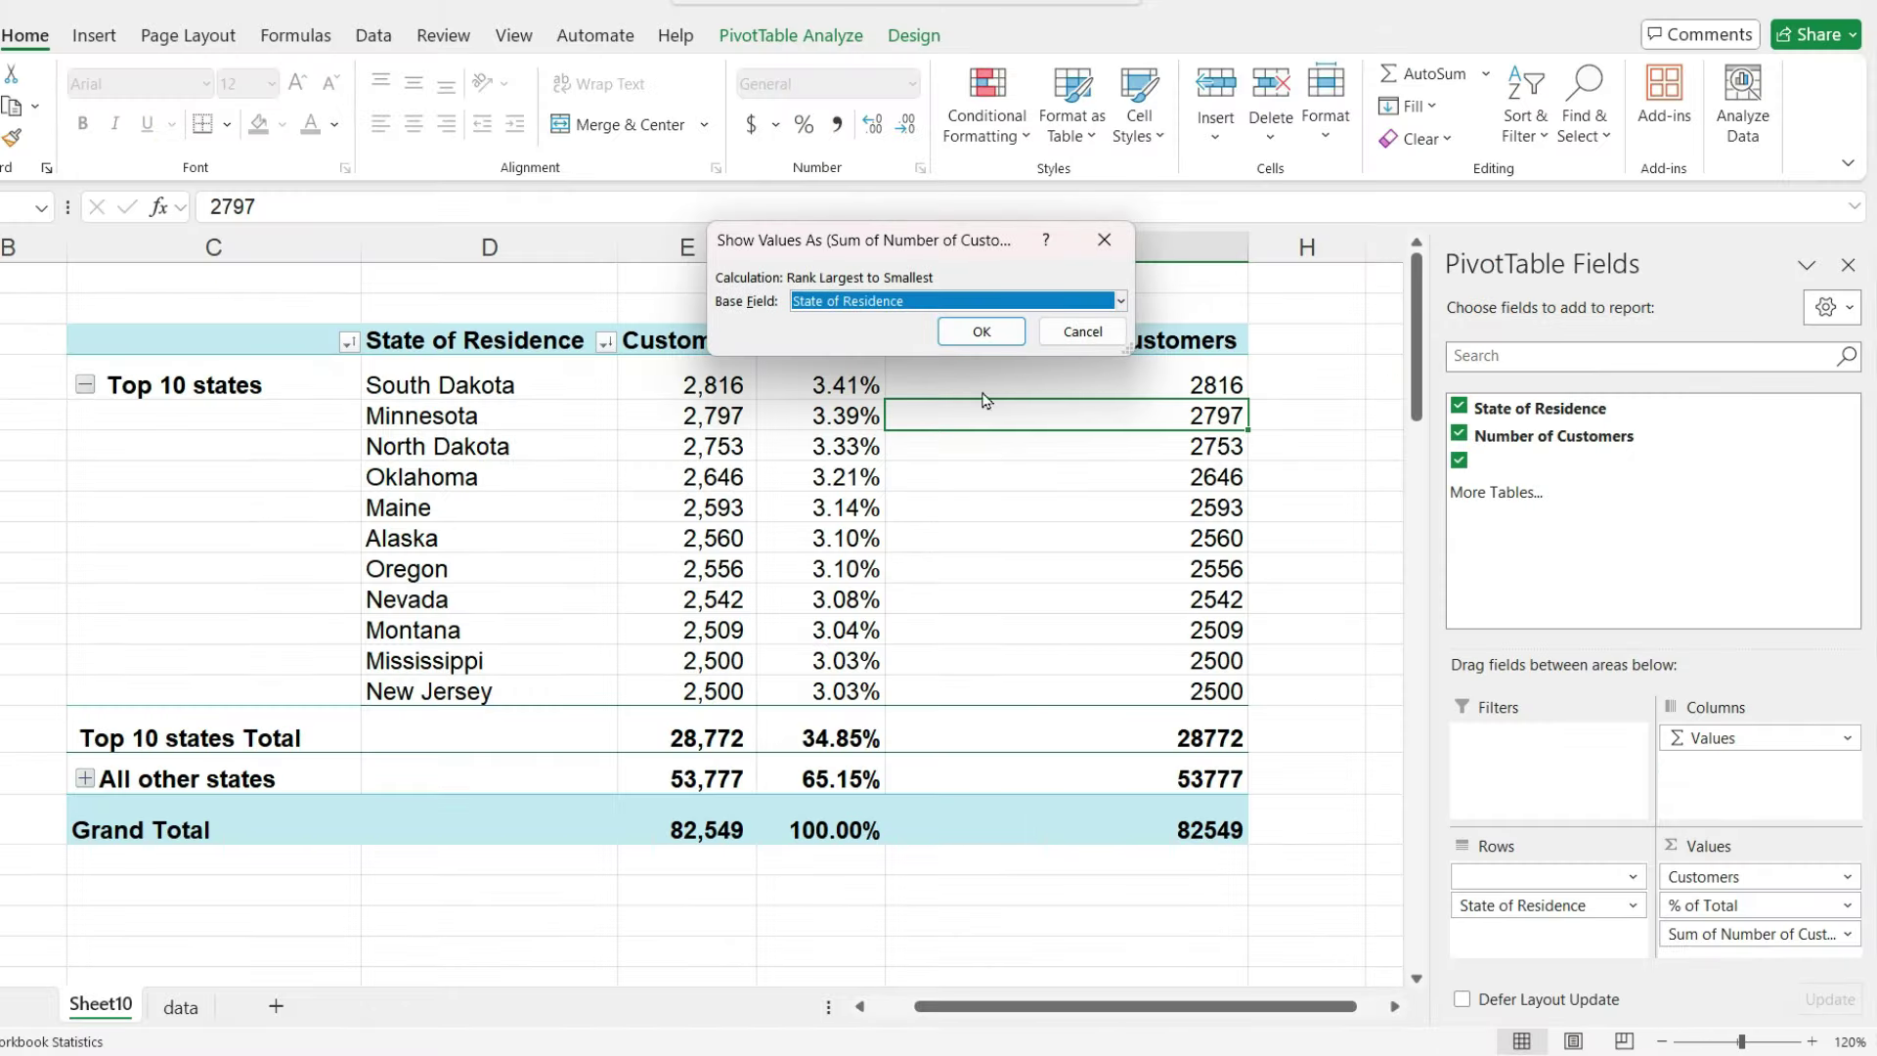
{"action": "left_click", "coordinate": [992, 334]}
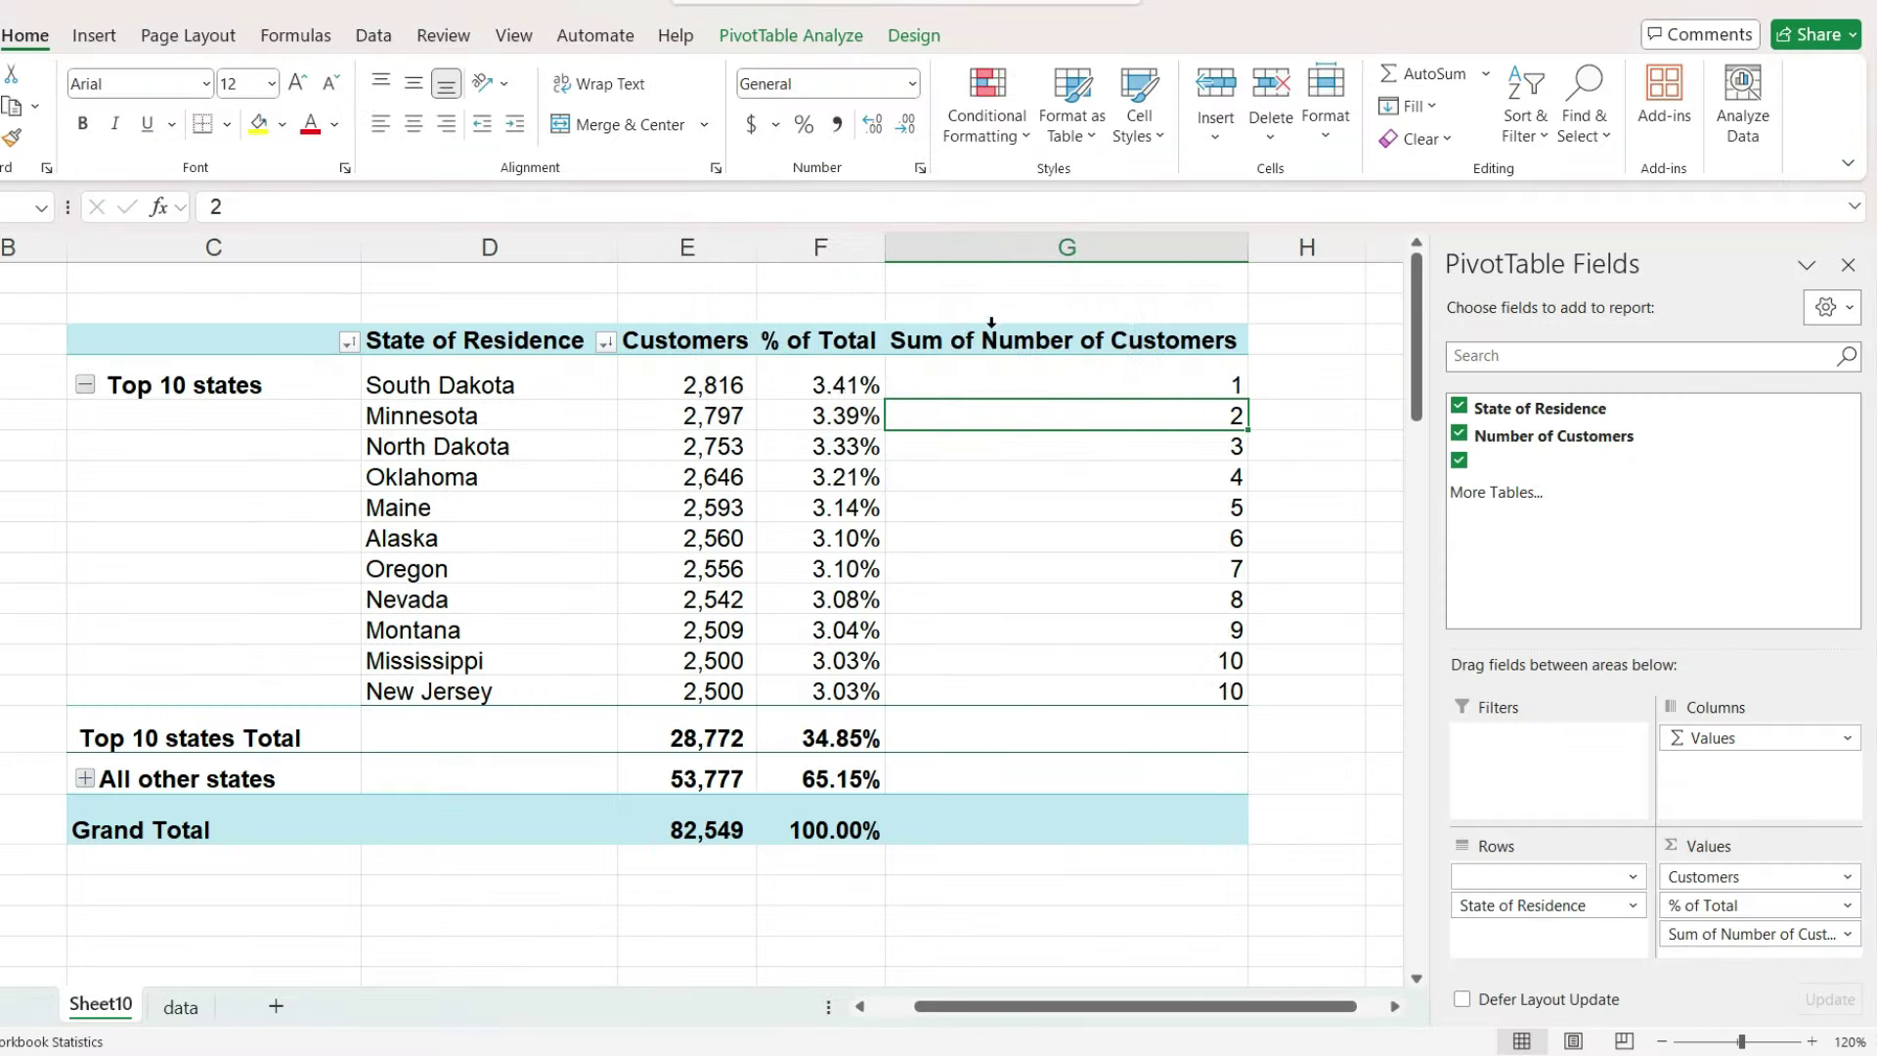
Step: Rename the column header to 'Rank' and move it before the Customers column
{"action": "left_click", "coordinate": [957, 341]}
{"action": "type", "text": "Ra"}
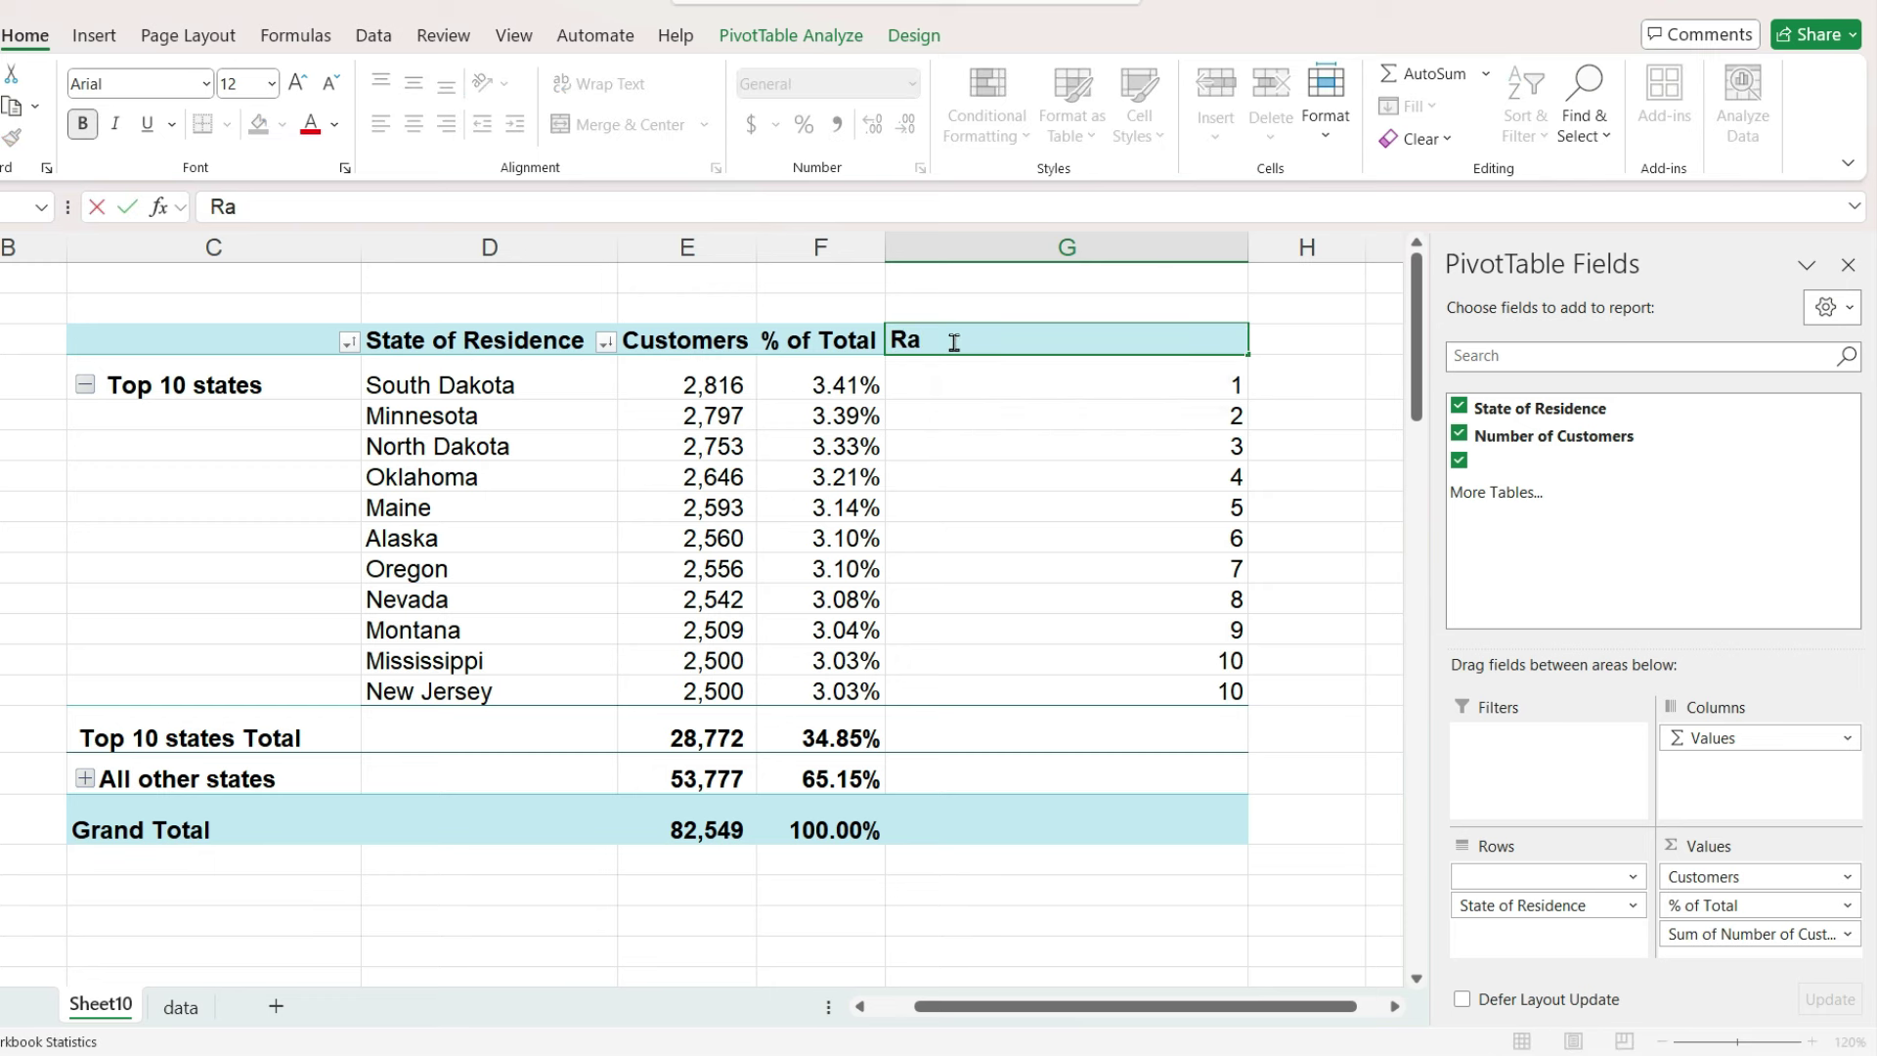
{"action": "type", "text": "nk"}
{"action": "key", "text": "Return"}
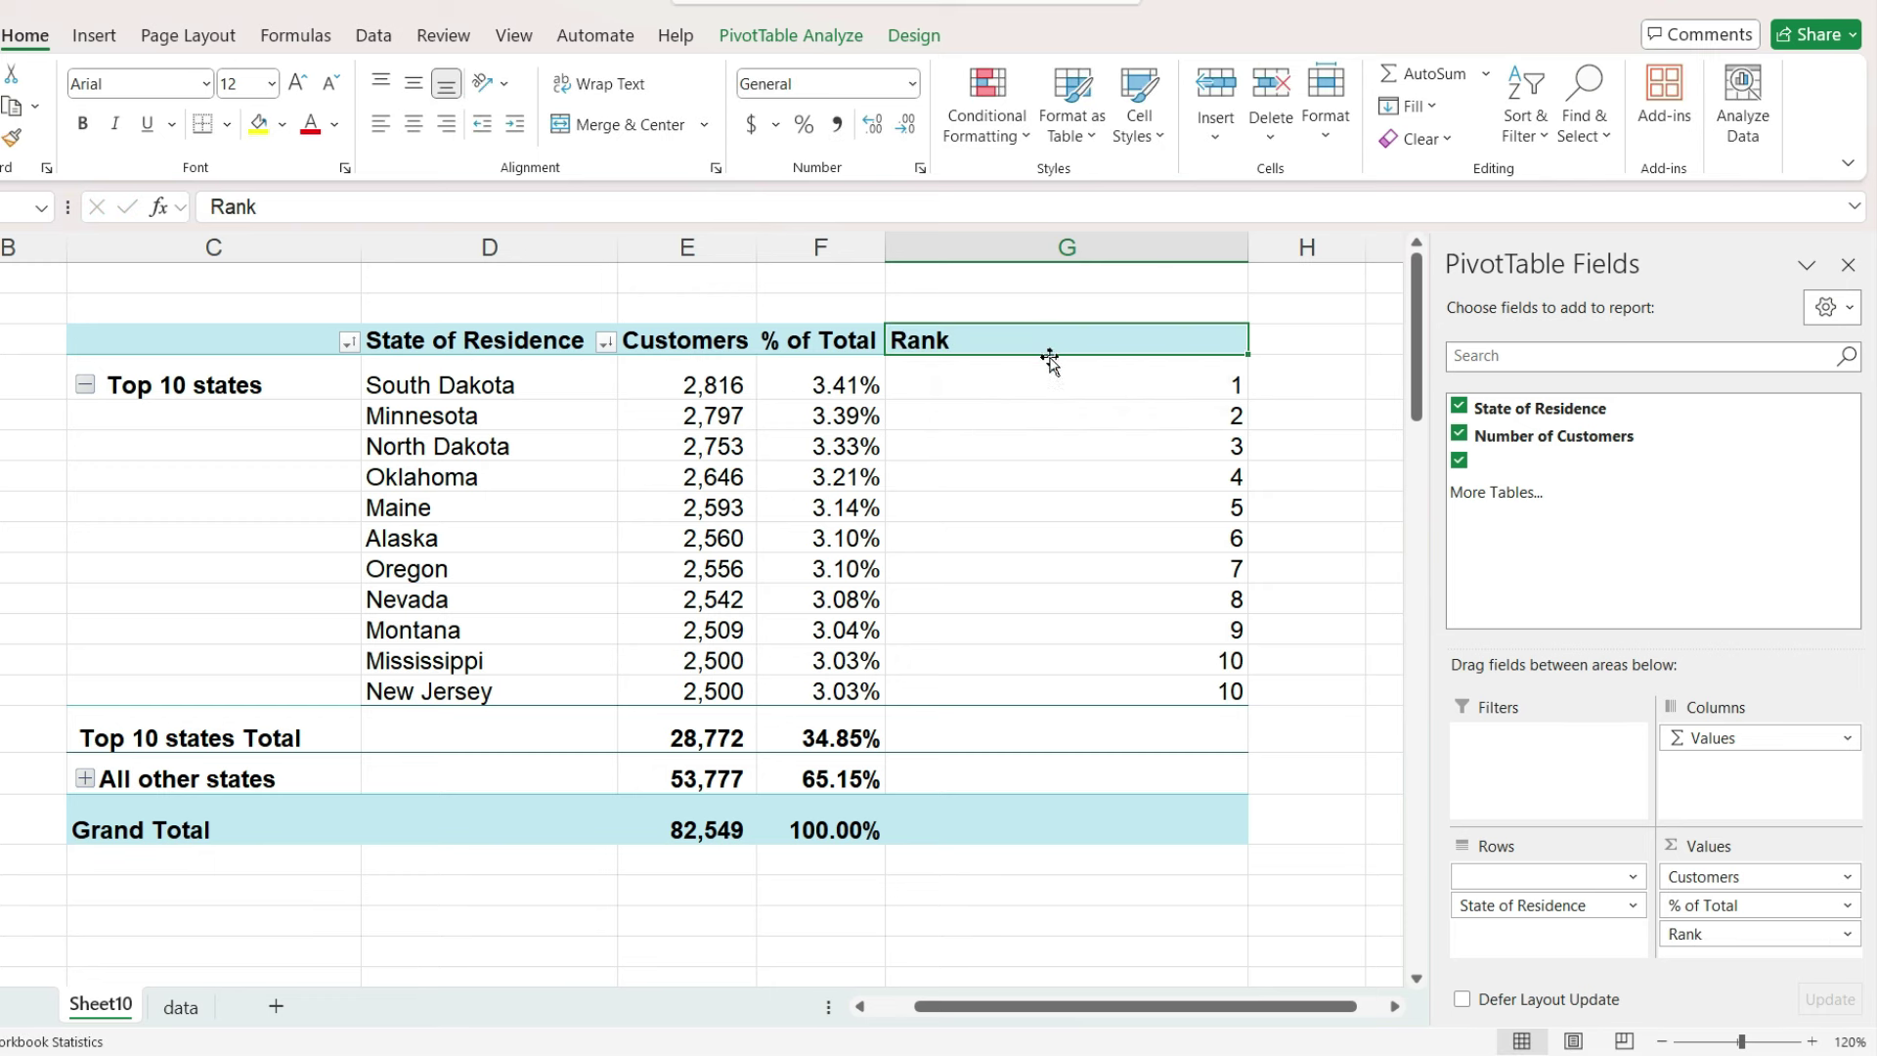
{"action": "left_click_drag", "start_coordinate": [1053, 355], "coordinate": [606, 373]}
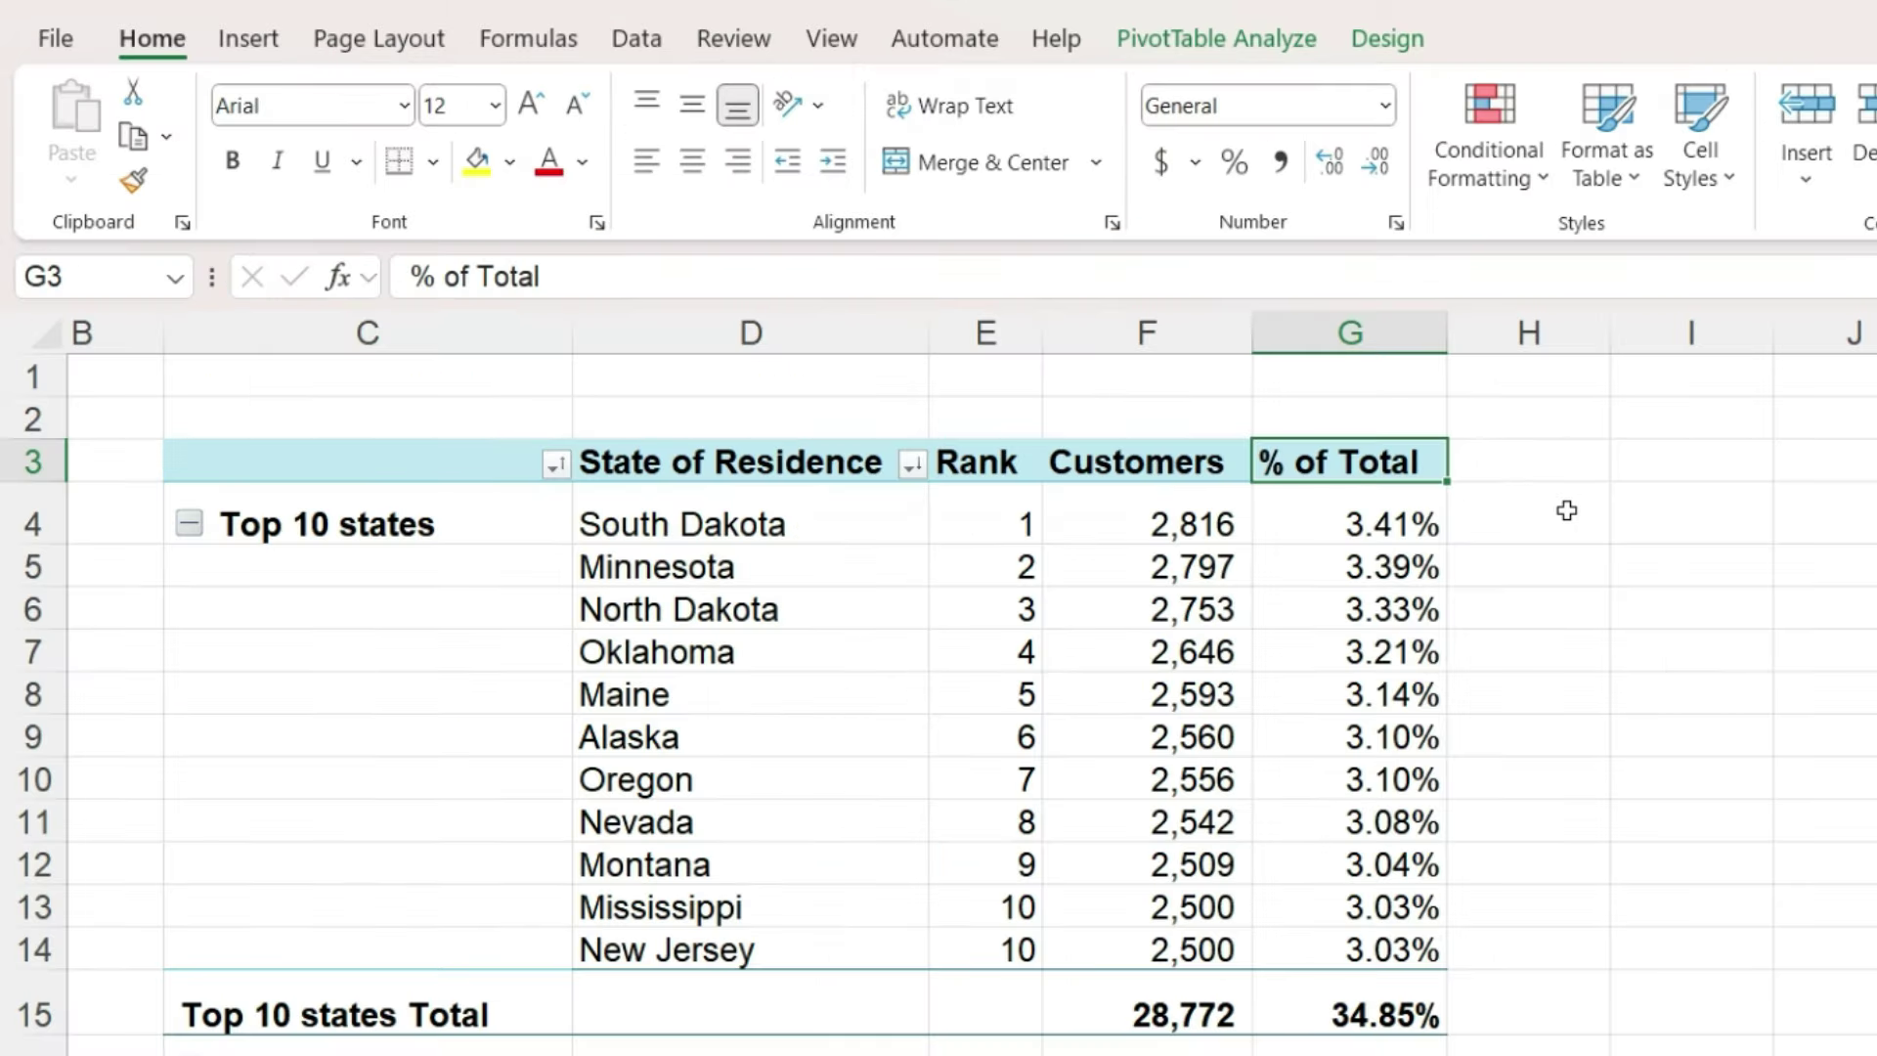
Step: Switch the PivotTable report layout to compact form
{"action": "left_click", "coordinate": [1385, 41]}
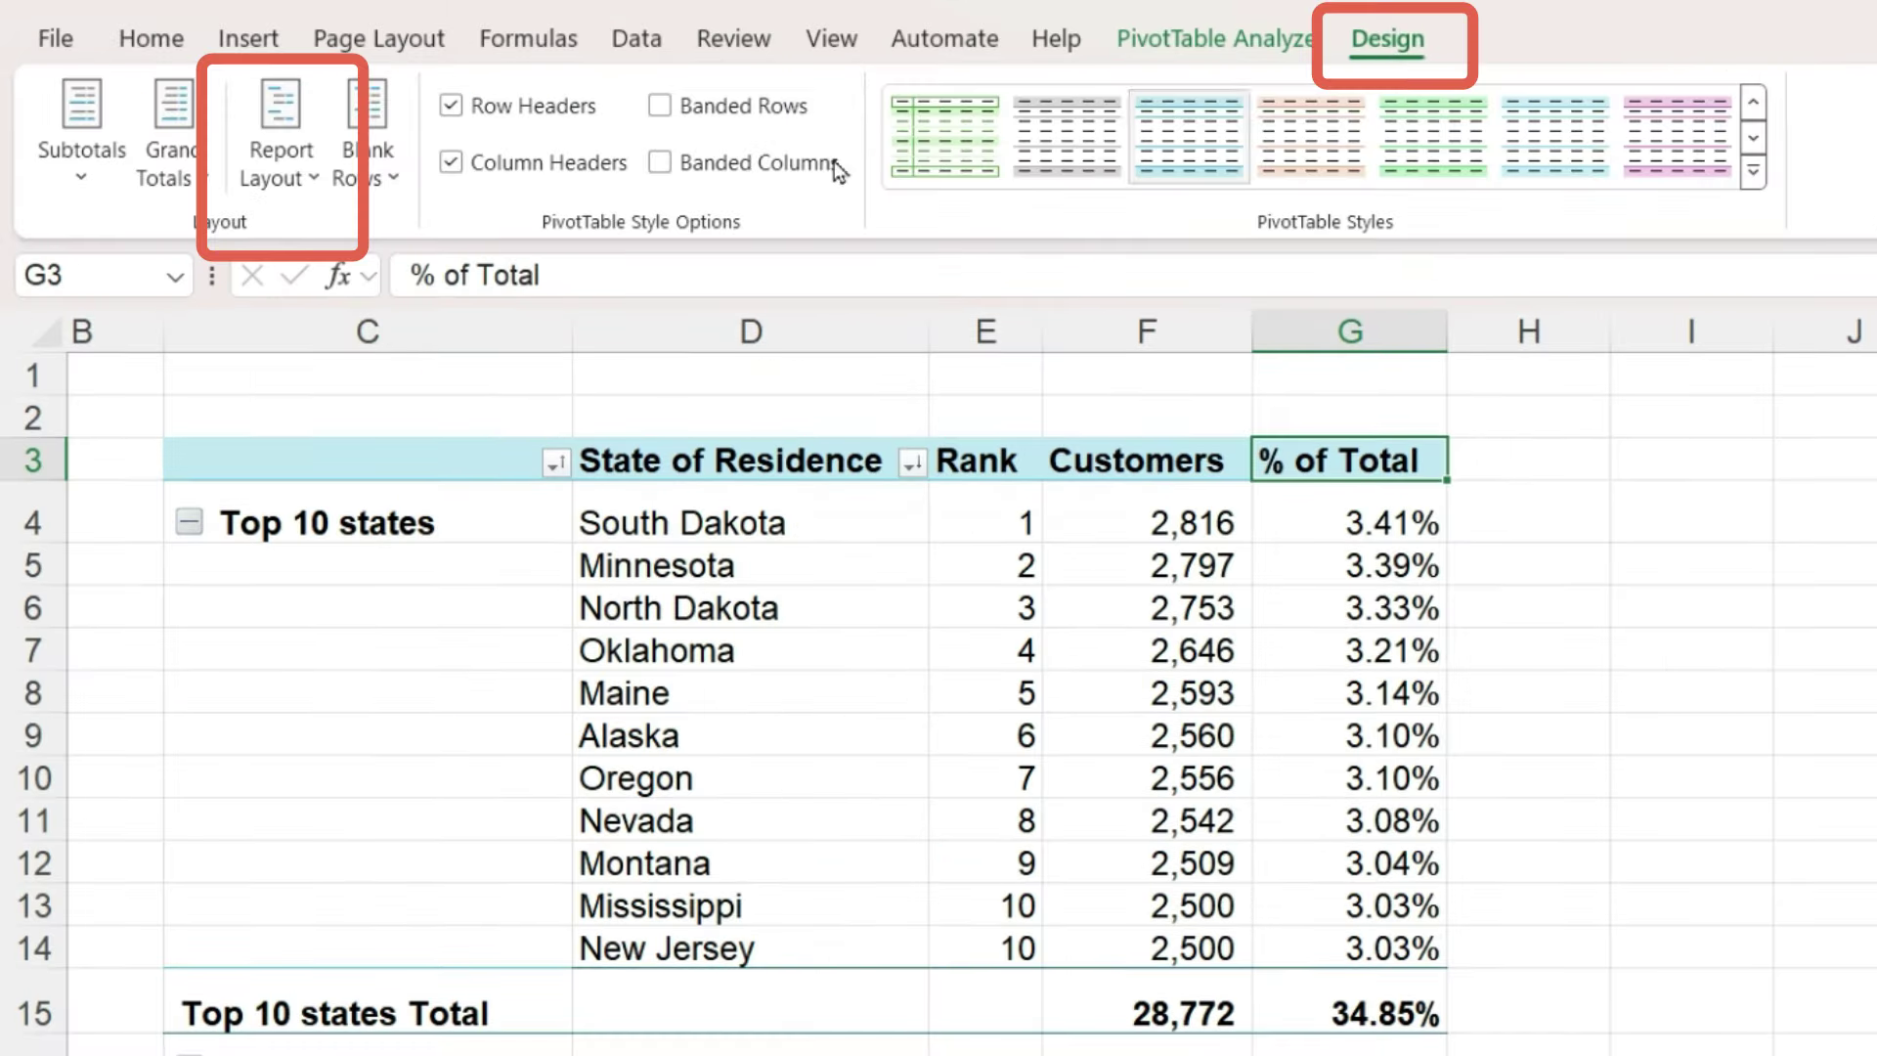
{"action": "left_click", "coordinate": [306, 195]}
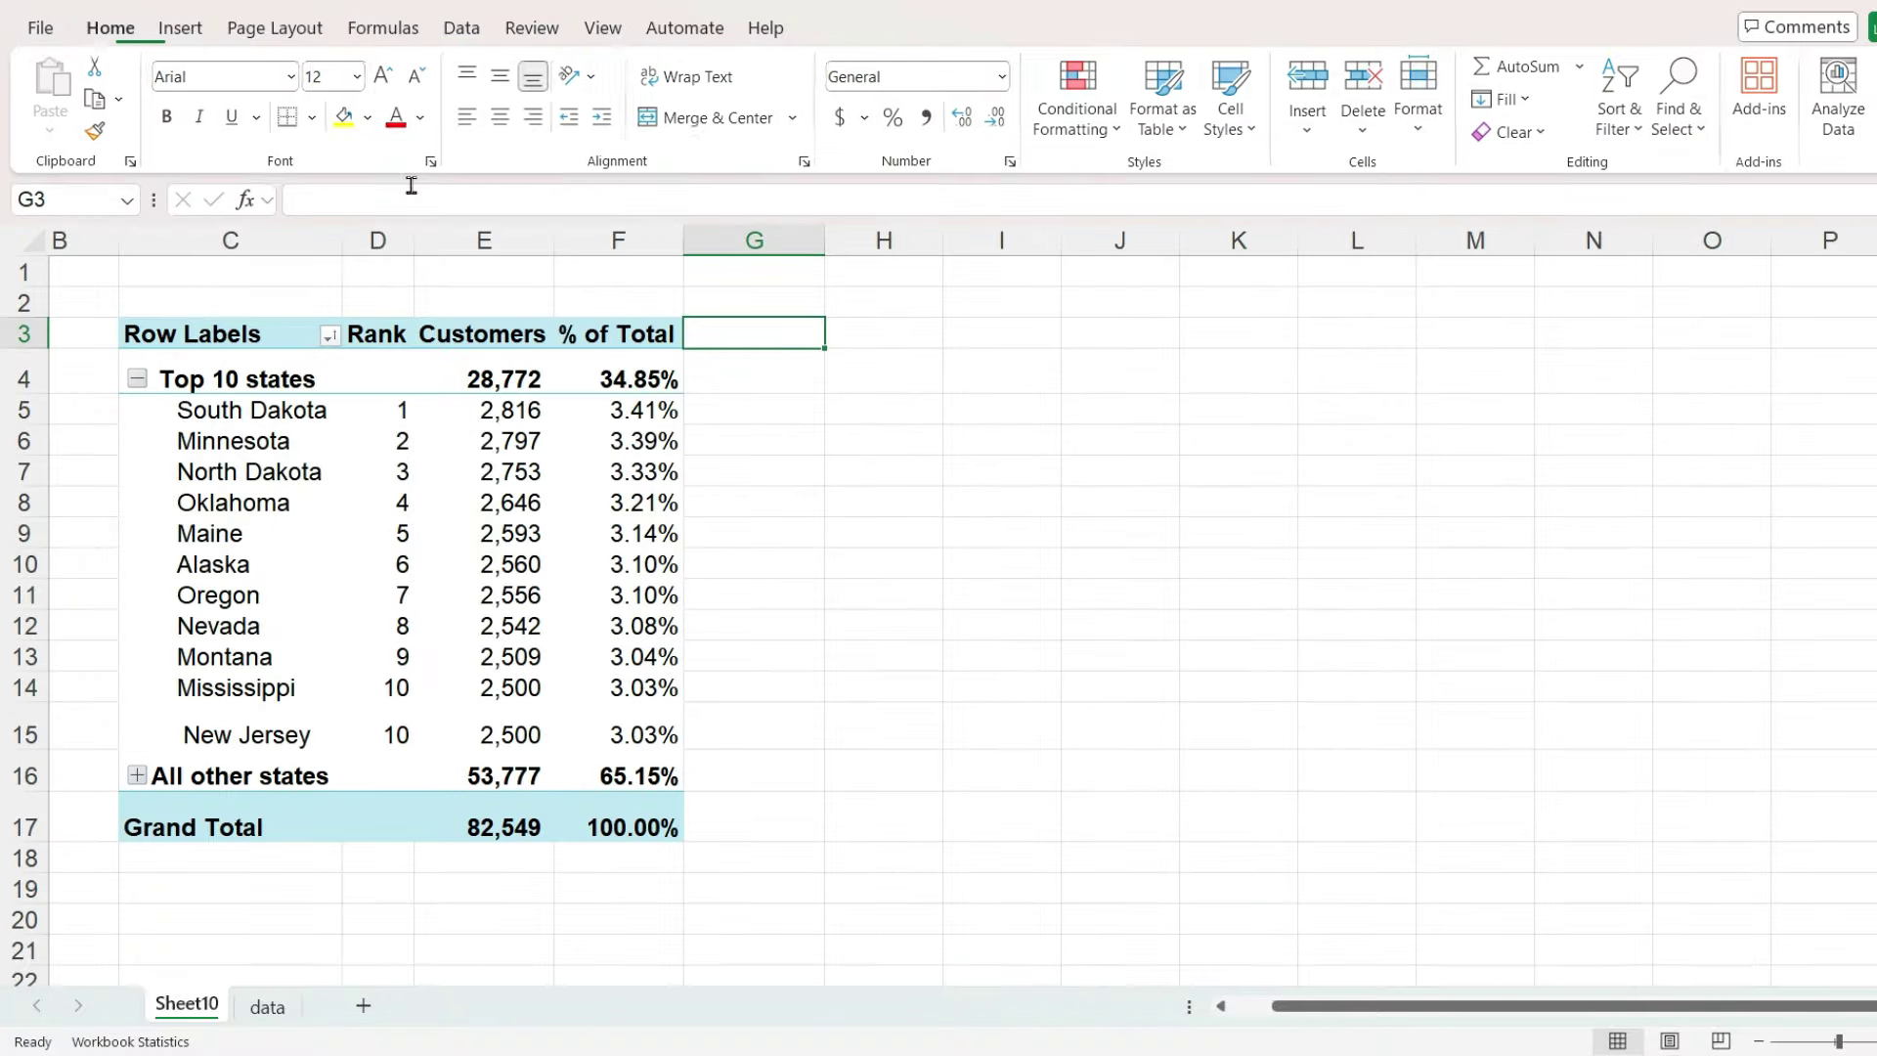
{"action": "left_click", "coordinate": [626, 379]}
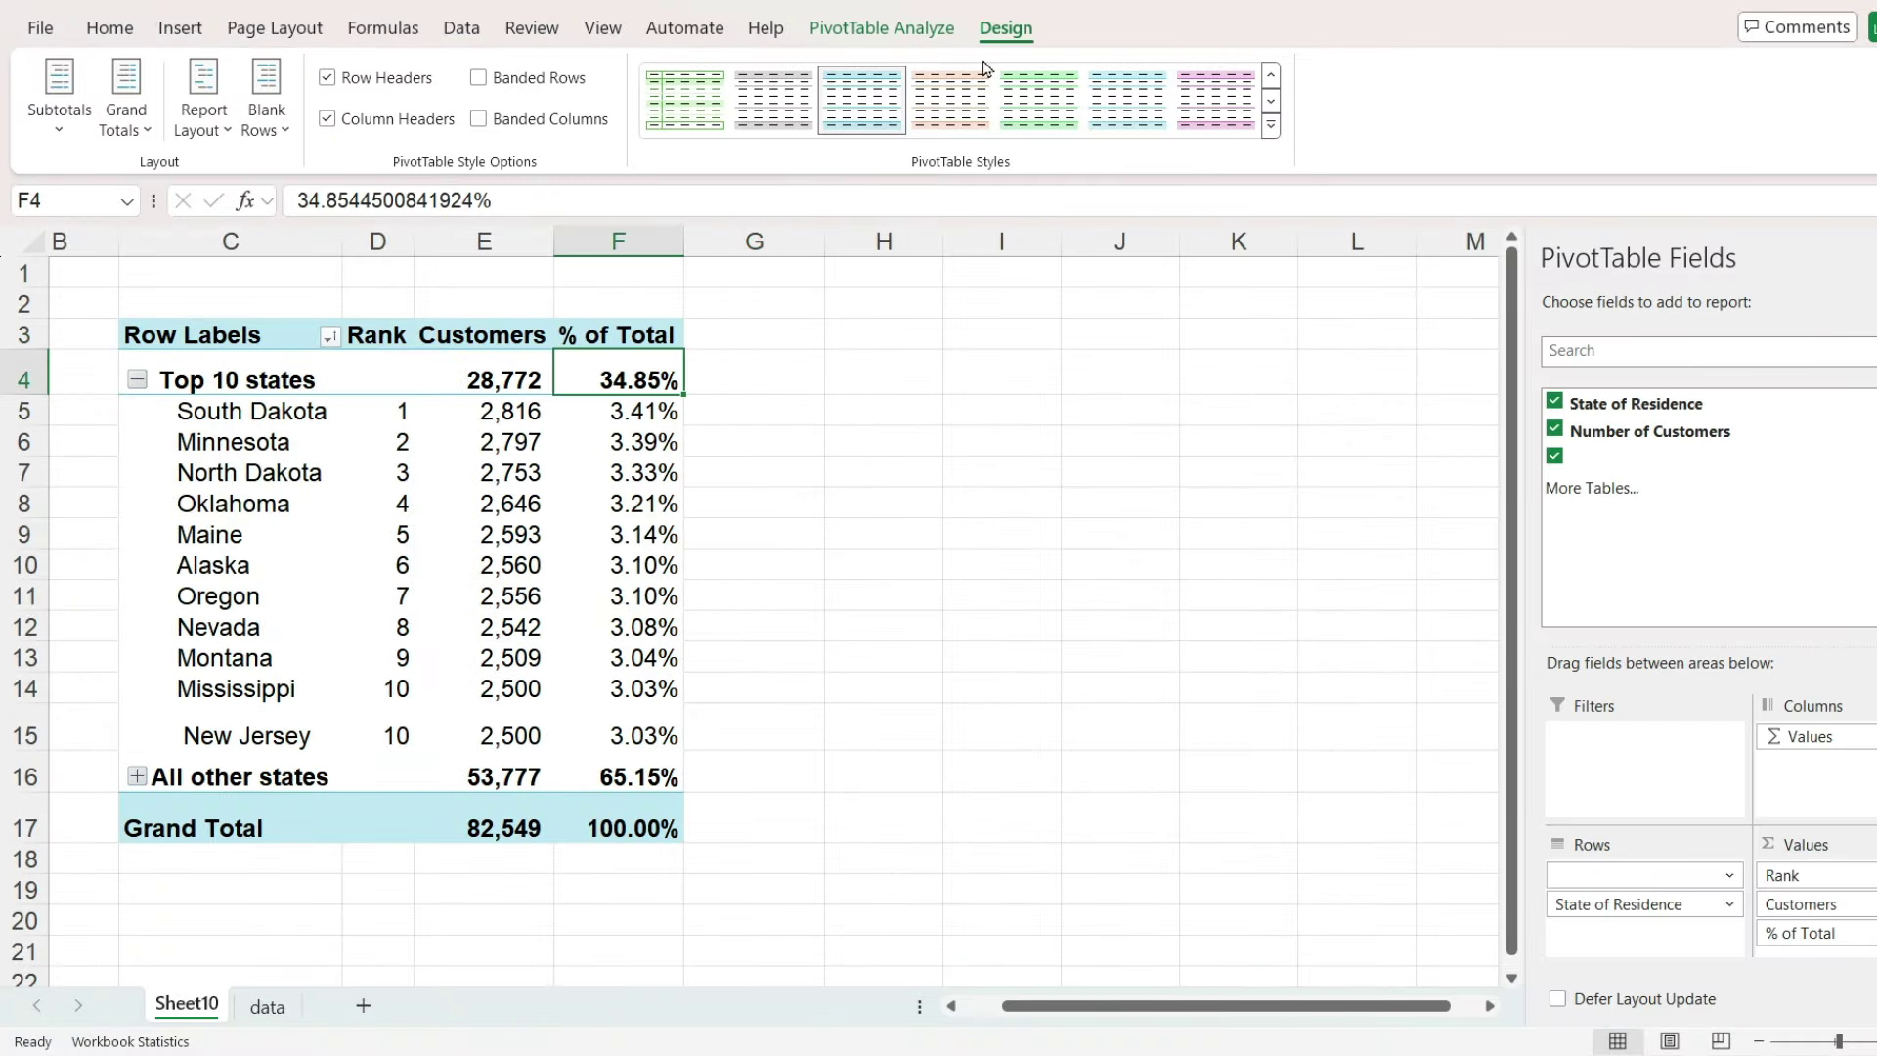
Step: Show all subtotals at the bottom of each group and type 'State of Residence' over Row Labels
{"action": "left_click", "coordinate": [60, 129]}
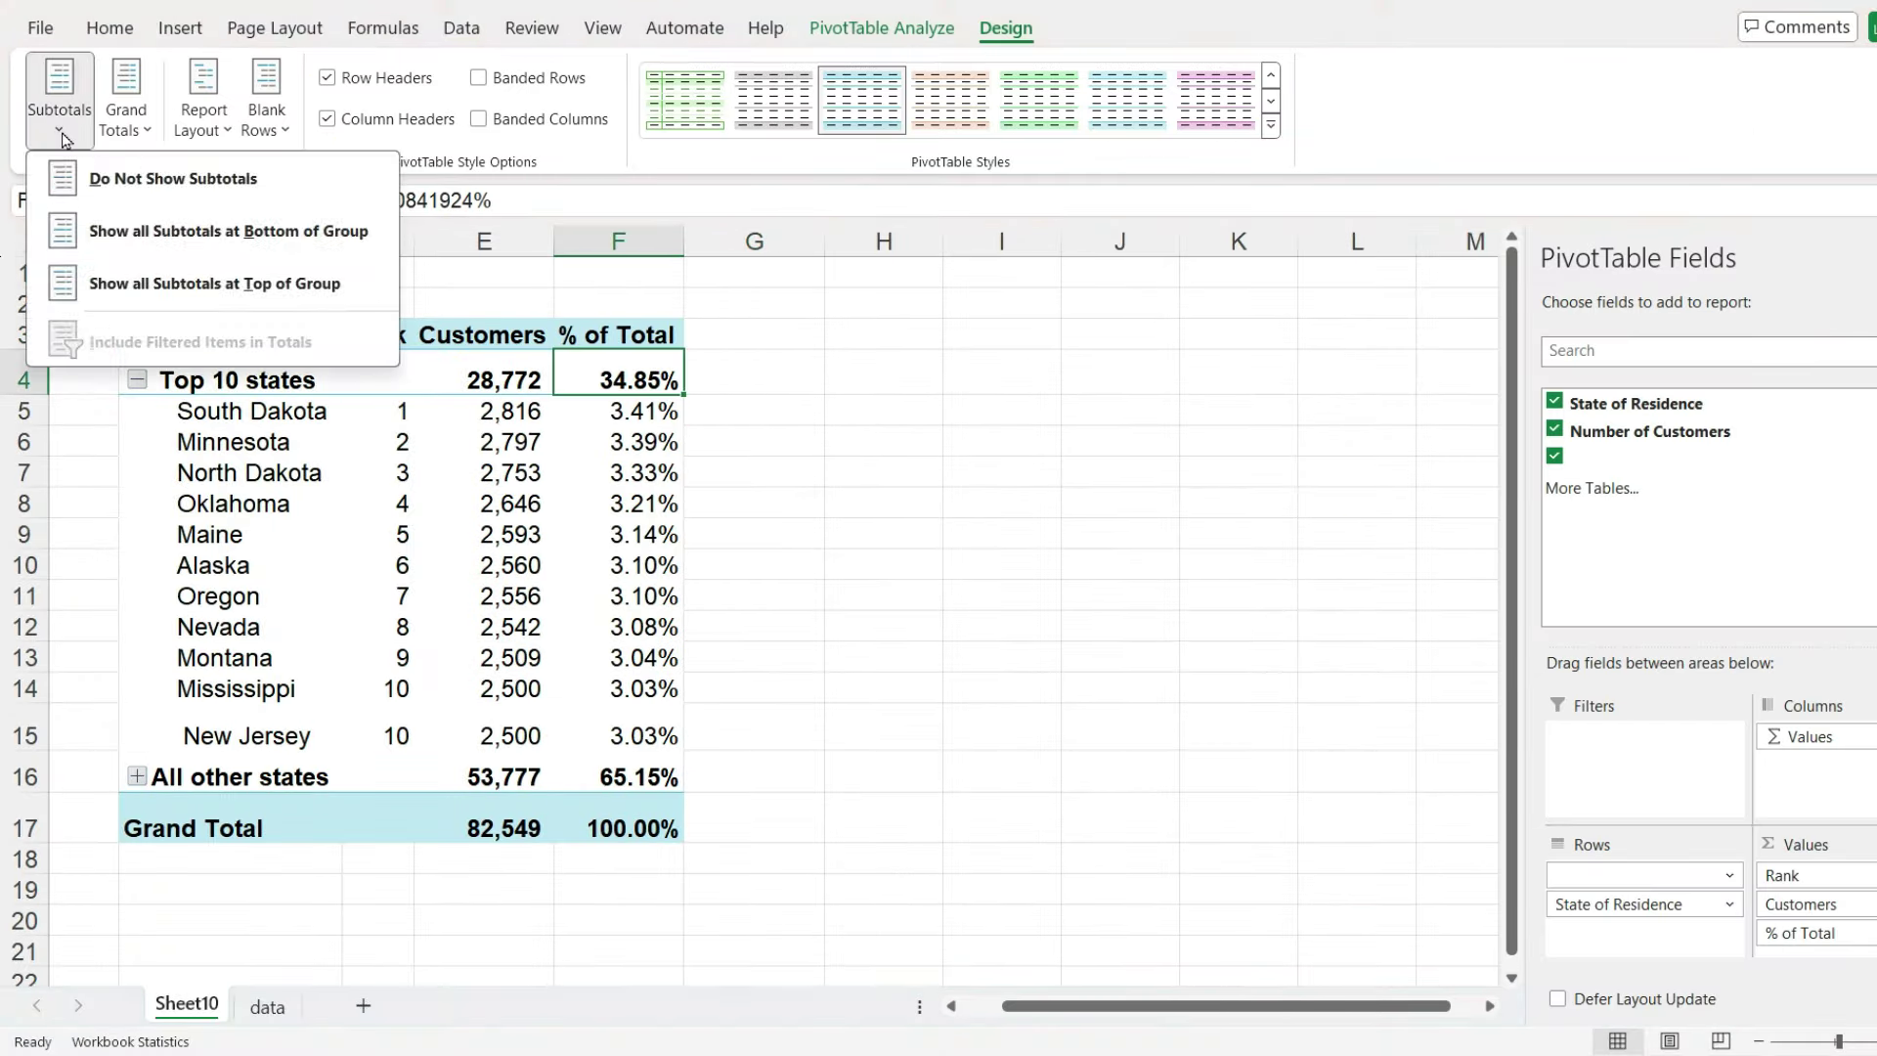
{"action": "left_click", "coordinate": [82, 239]}
{"action": "left_click", "coordinate": [223, 334]}
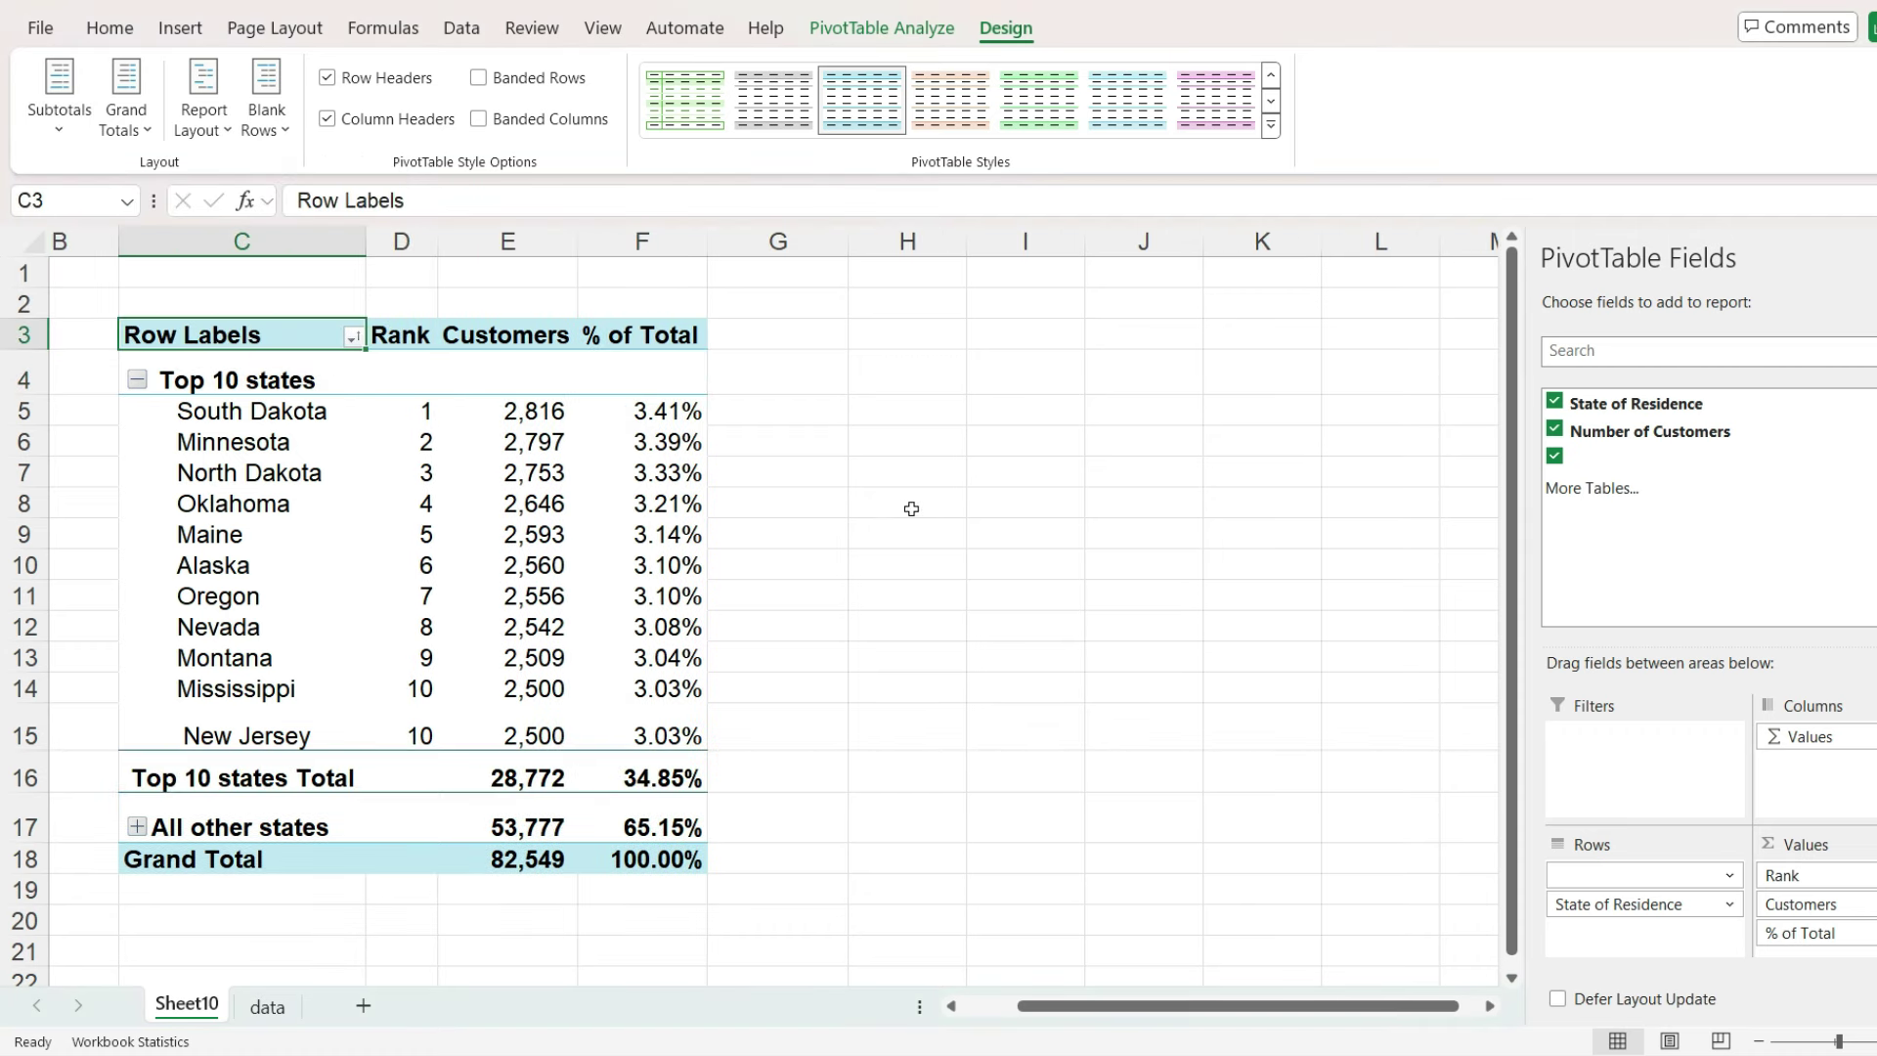
{"action": "type", "text": "State o"}
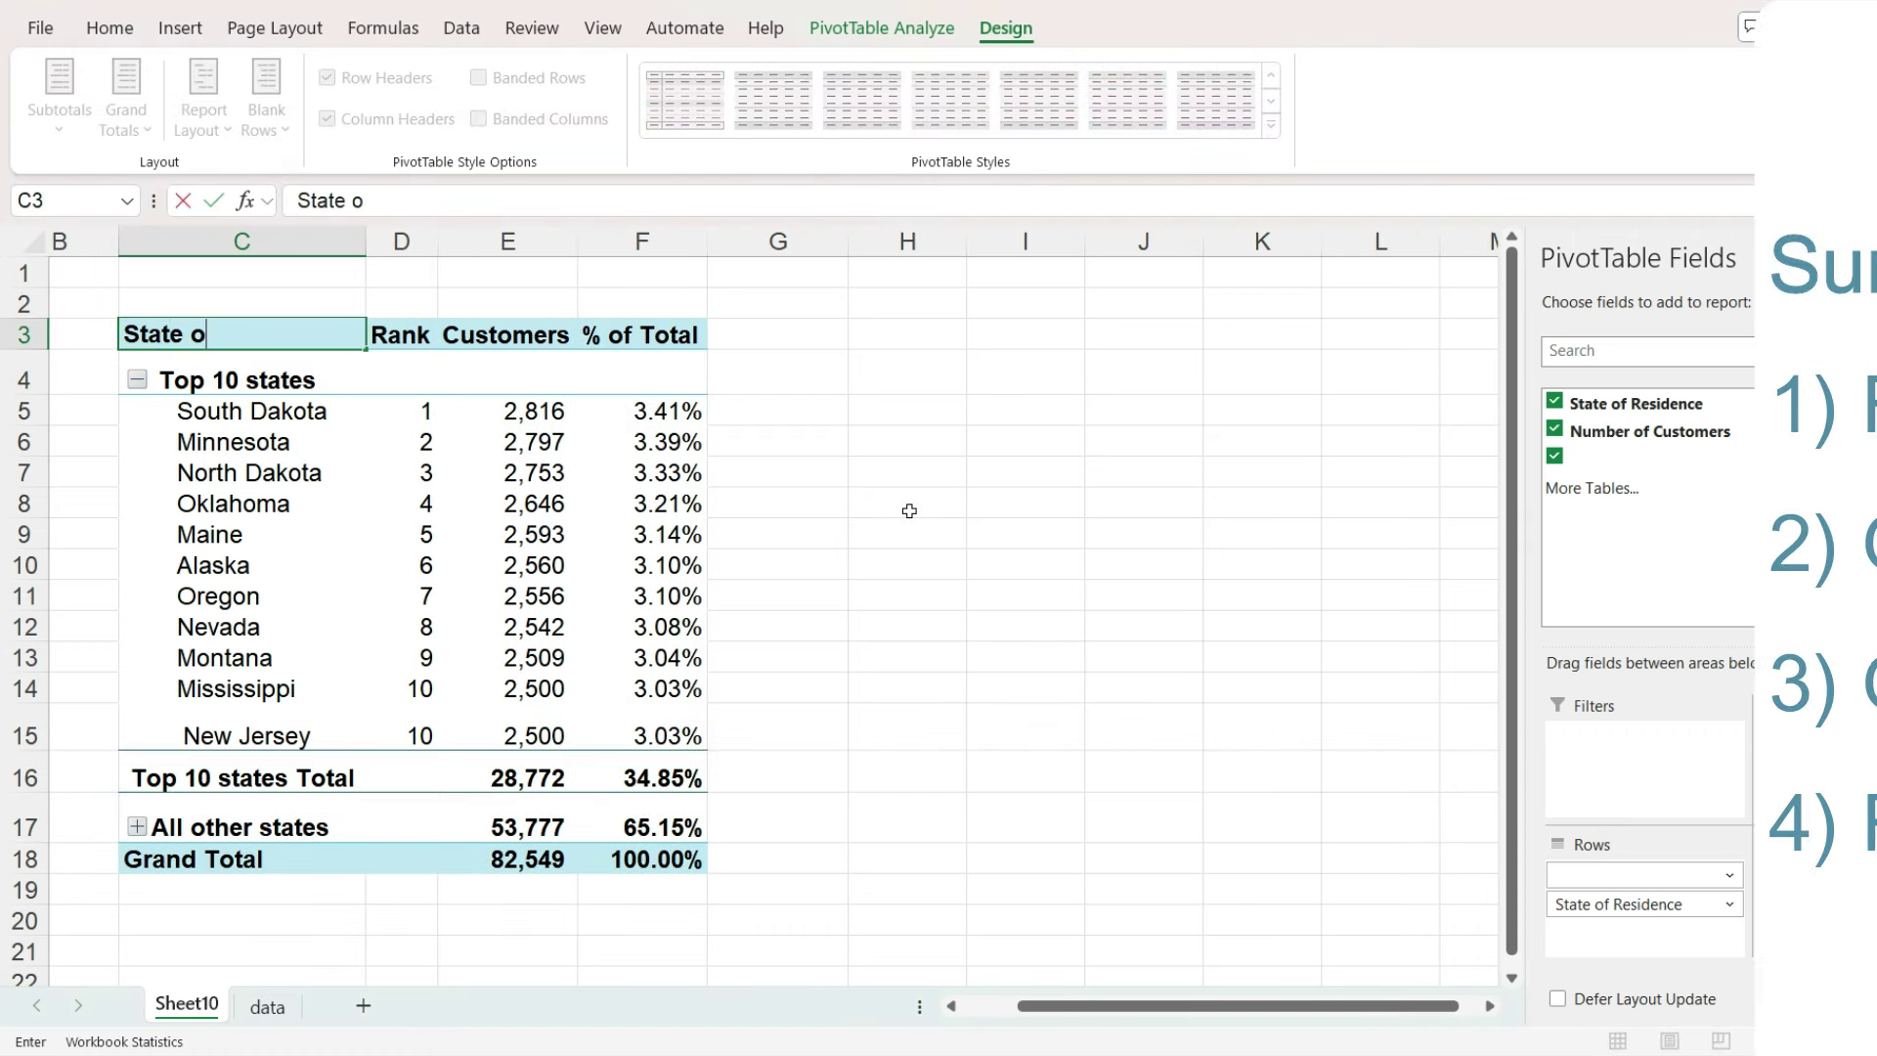
{"action": "type", "text": "f Residence"}
Step: Confirm the 'State of Residence' header, reset row 15 to normal height, and heighten the Grand Total row
{"action": "key", "text": "Return"}
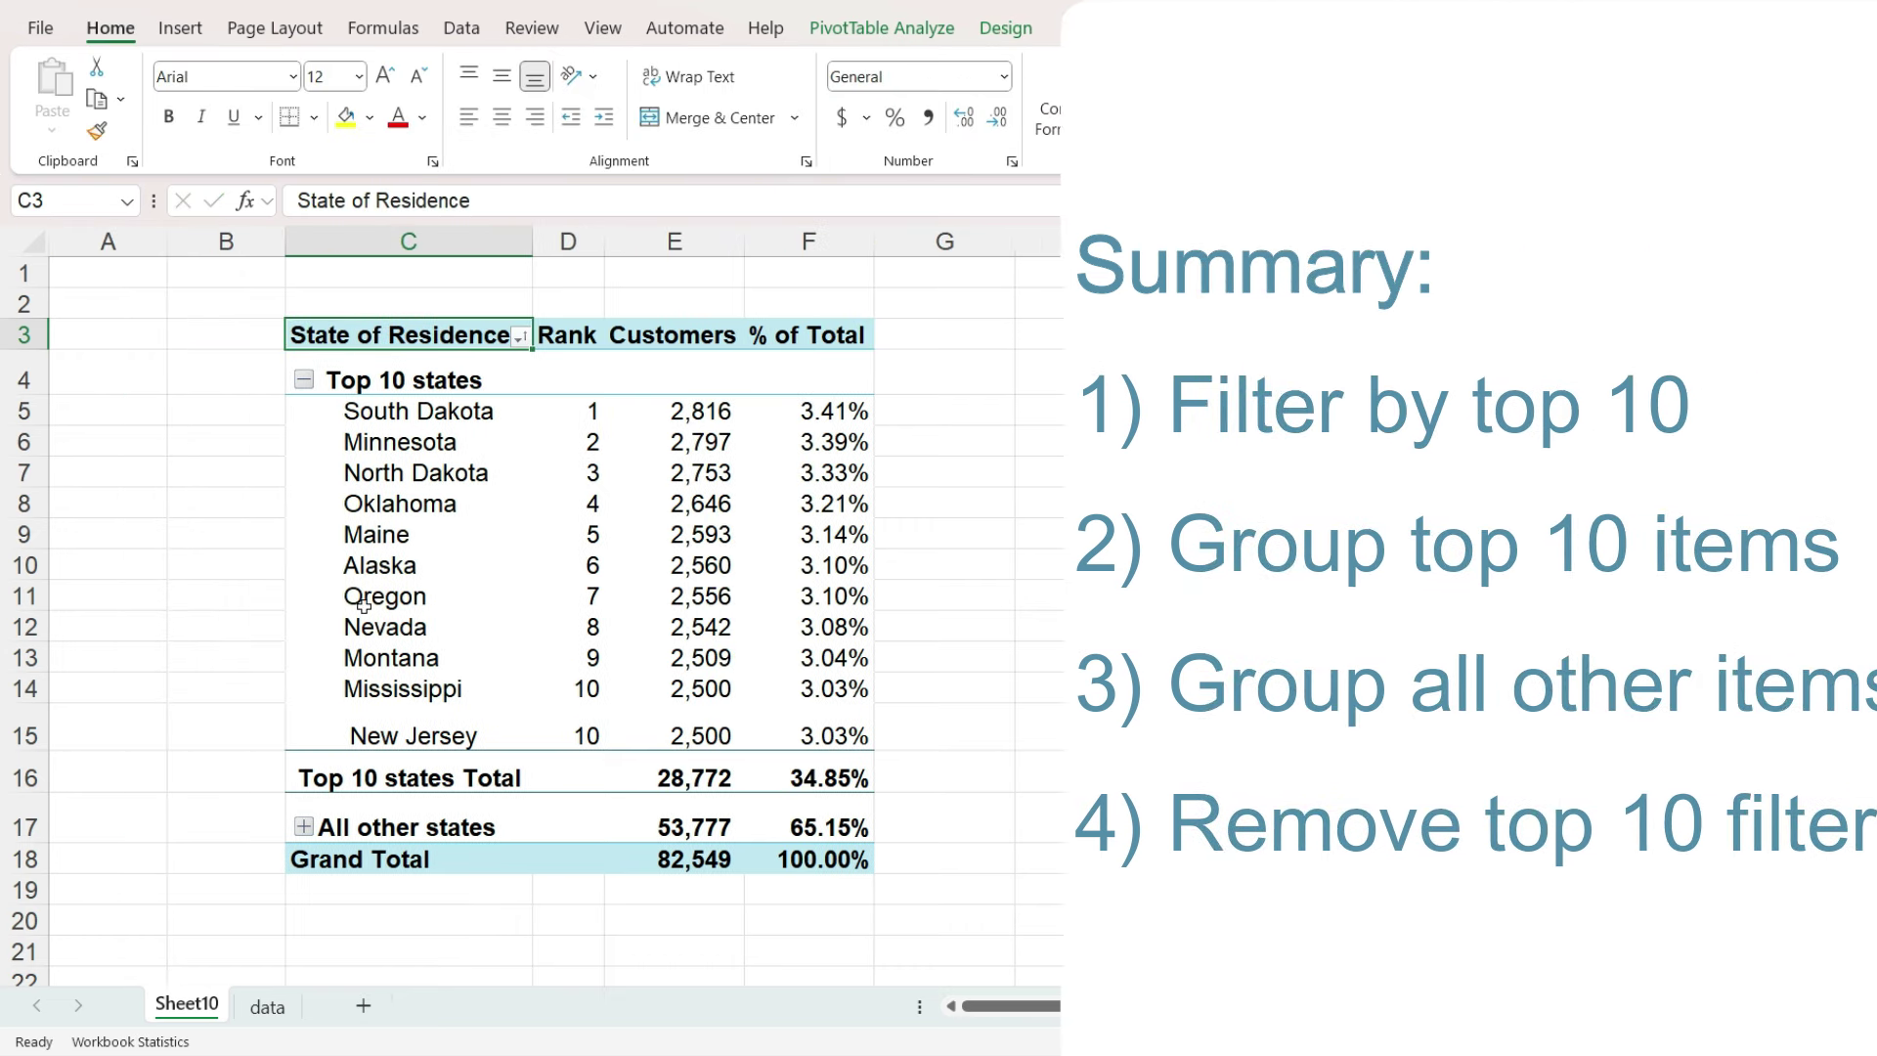
{"action": "double_click", "coordinate": [42, 751]}
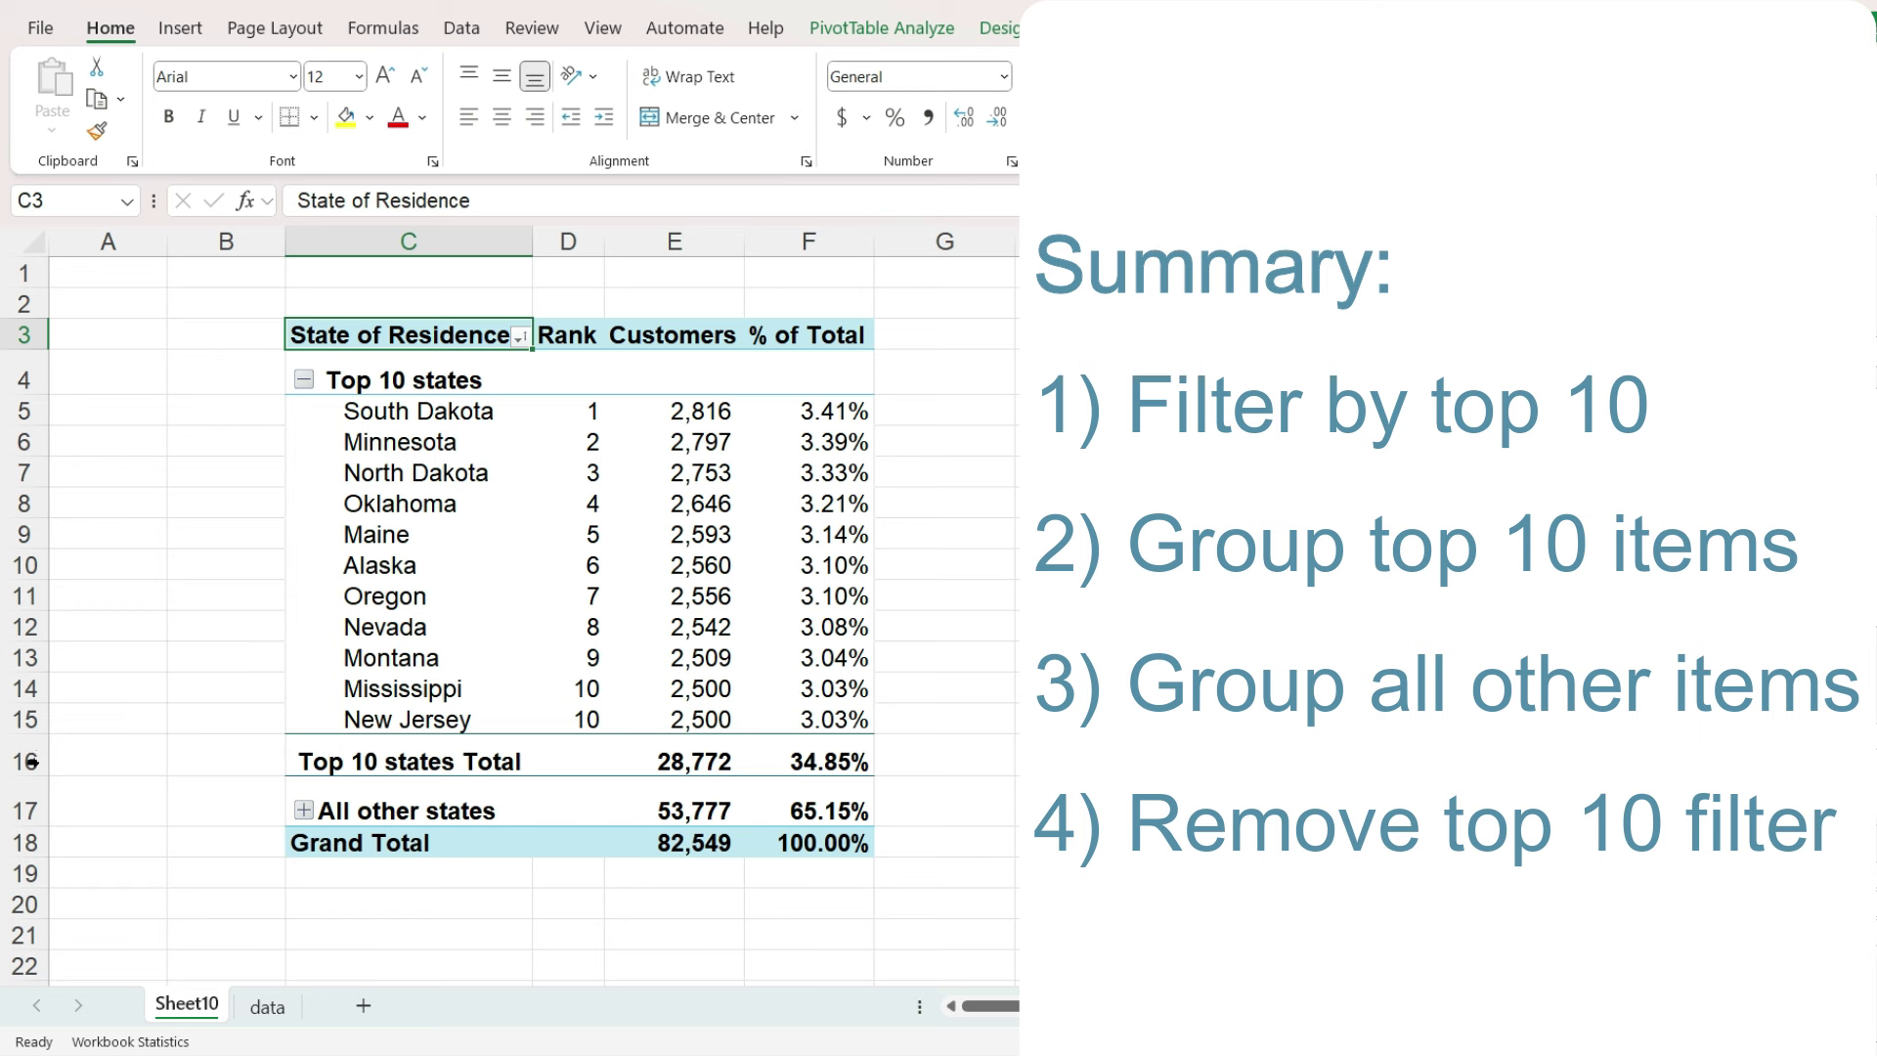
{"action": "left_click_drag", "start_coordinate": [37, 856], "coordinate": [37, 876]}
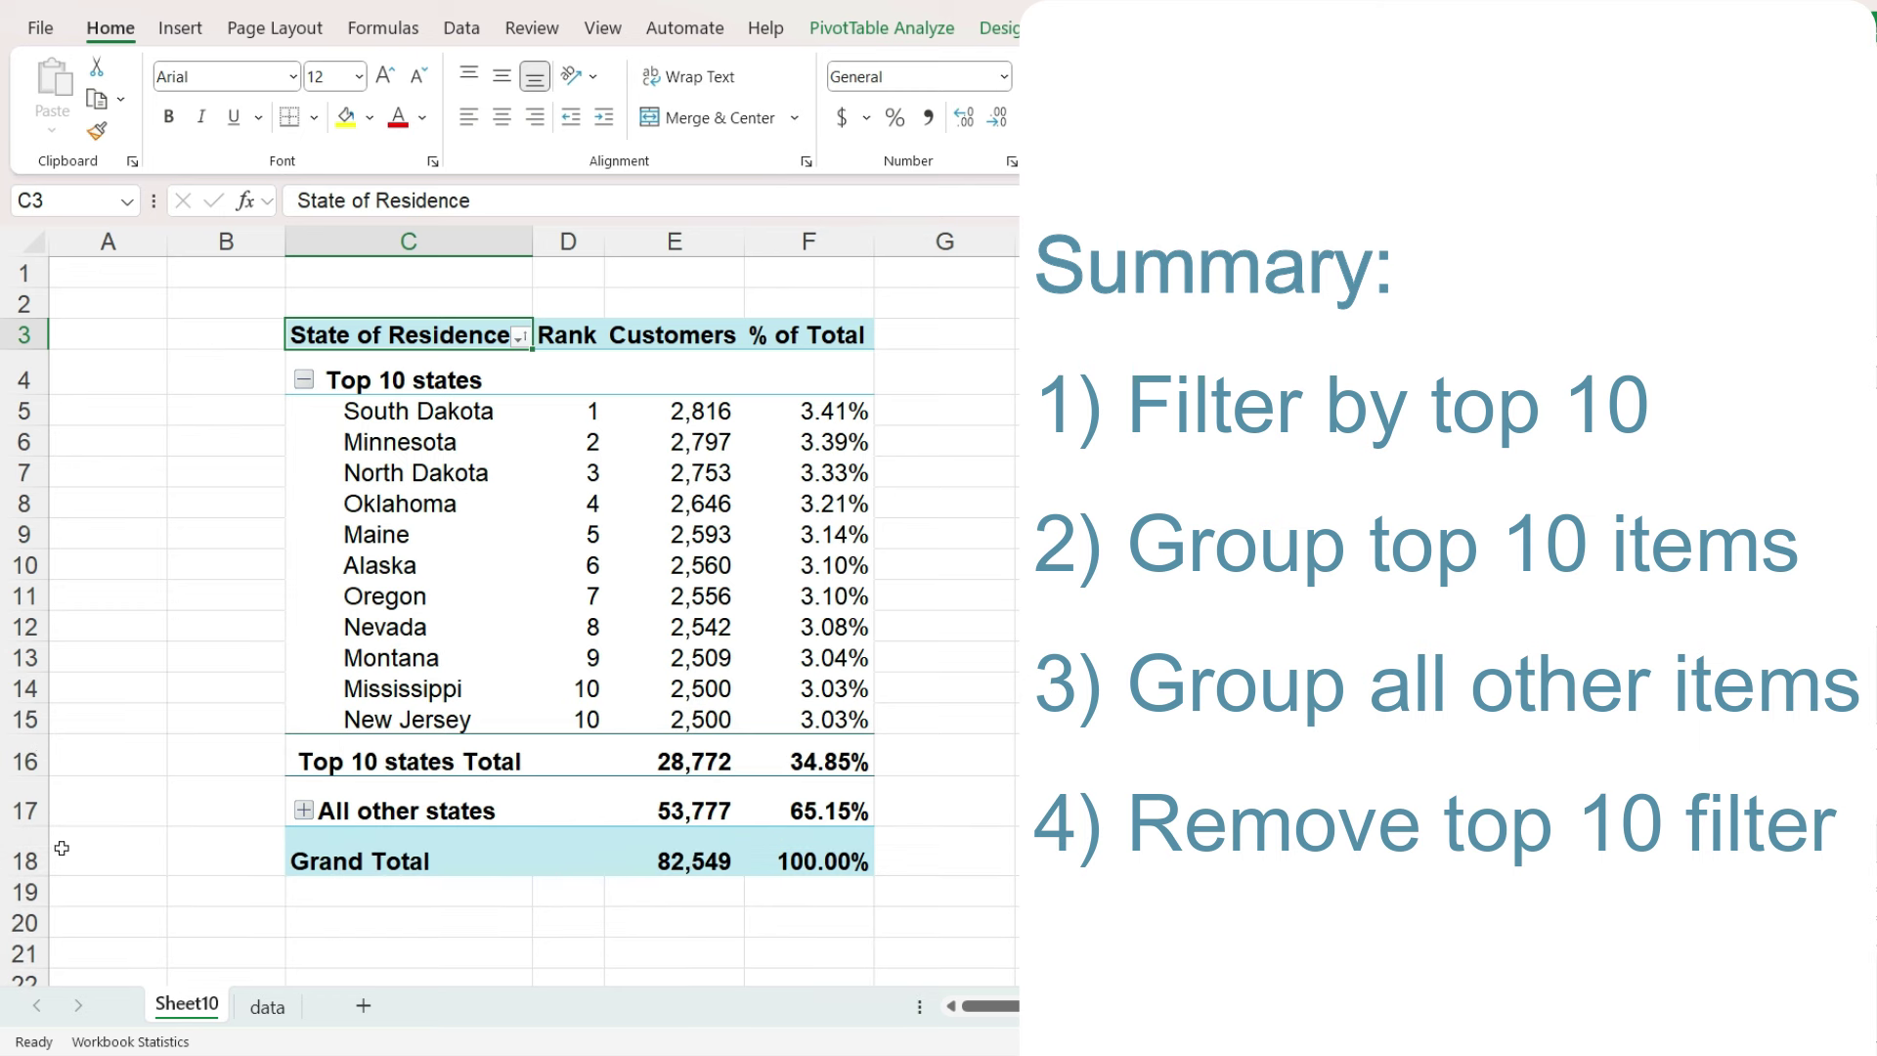
Step: Widen columns C, D, E and F of the PivotTable
{"action": "left_click_drag", "start_coordinate": [531, 236], "coordinate": [654, 241]}
{"action": "left_click_drag", "start_coordinate": [793, 241], "coordinate": [812, 241]}
{"action": "left_click_drag", "start_coordinate": [942, 240], "coordinate": [971, 240]}
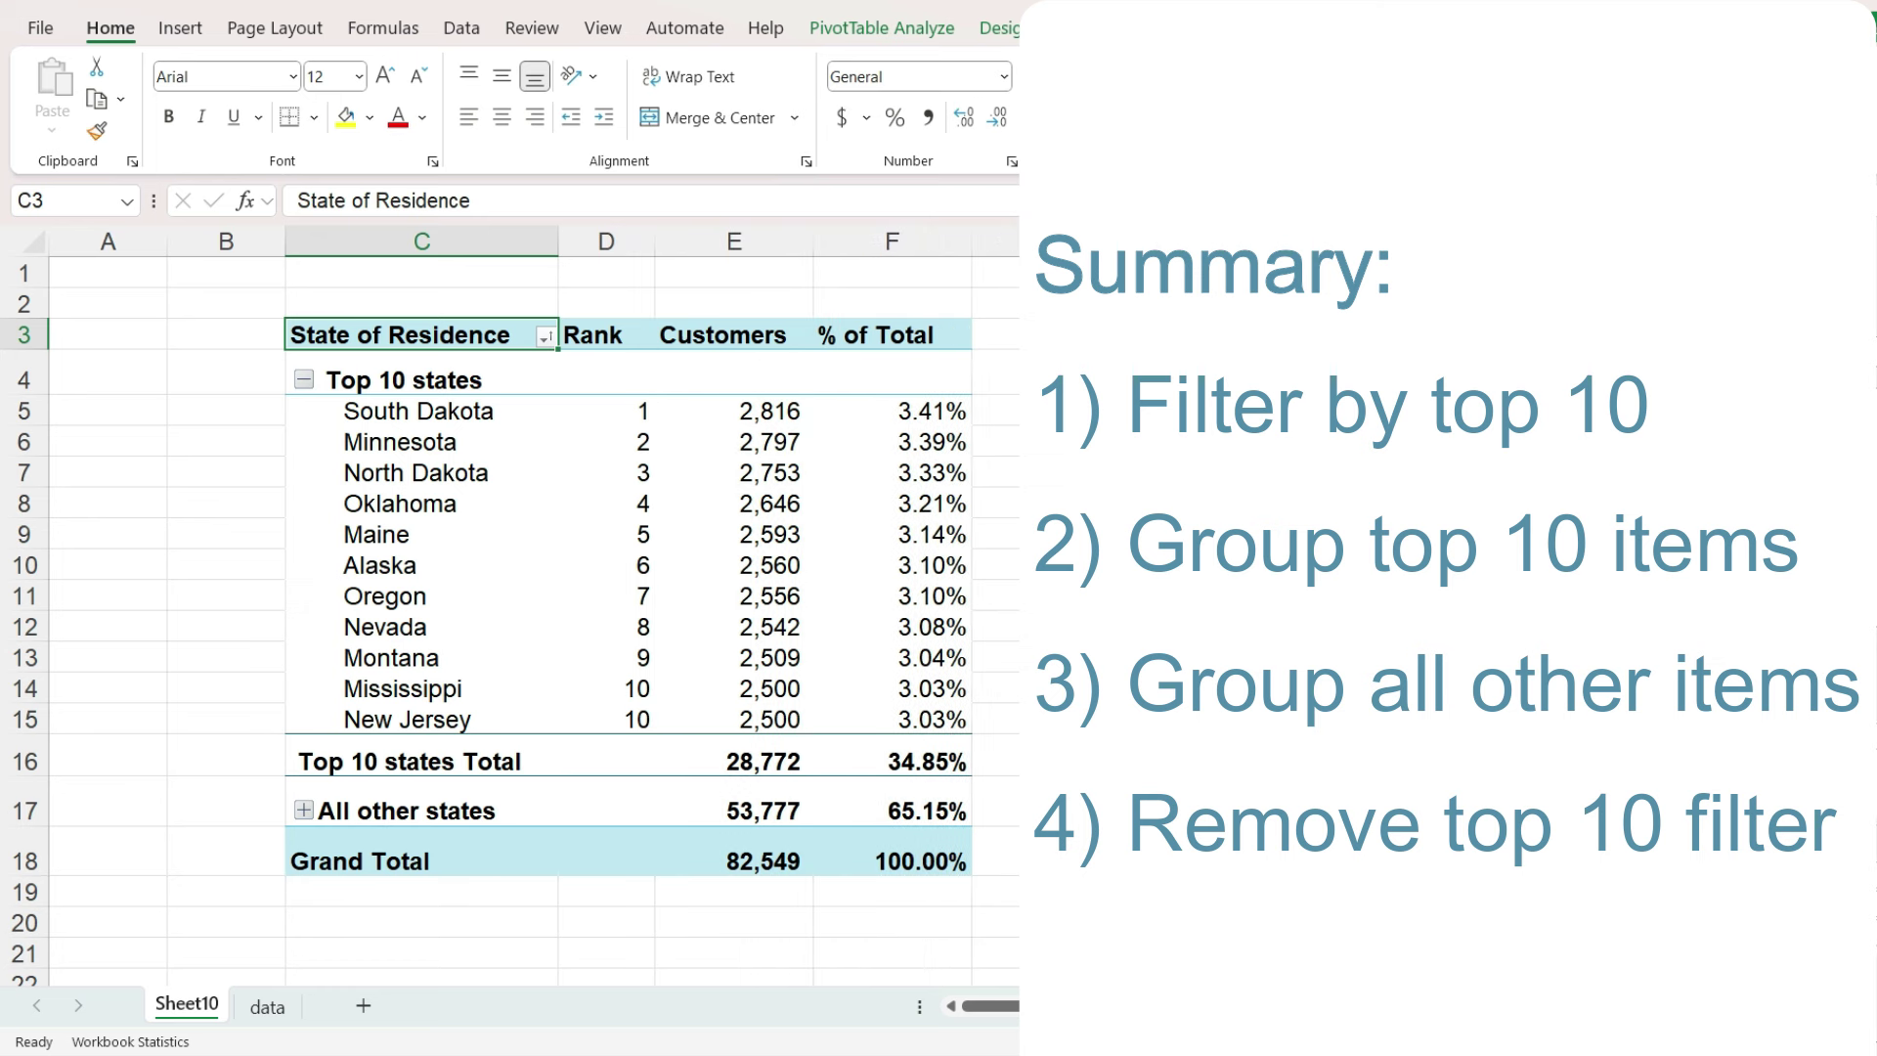
{"action": "left_click", "coordinate": [1144, 688]}
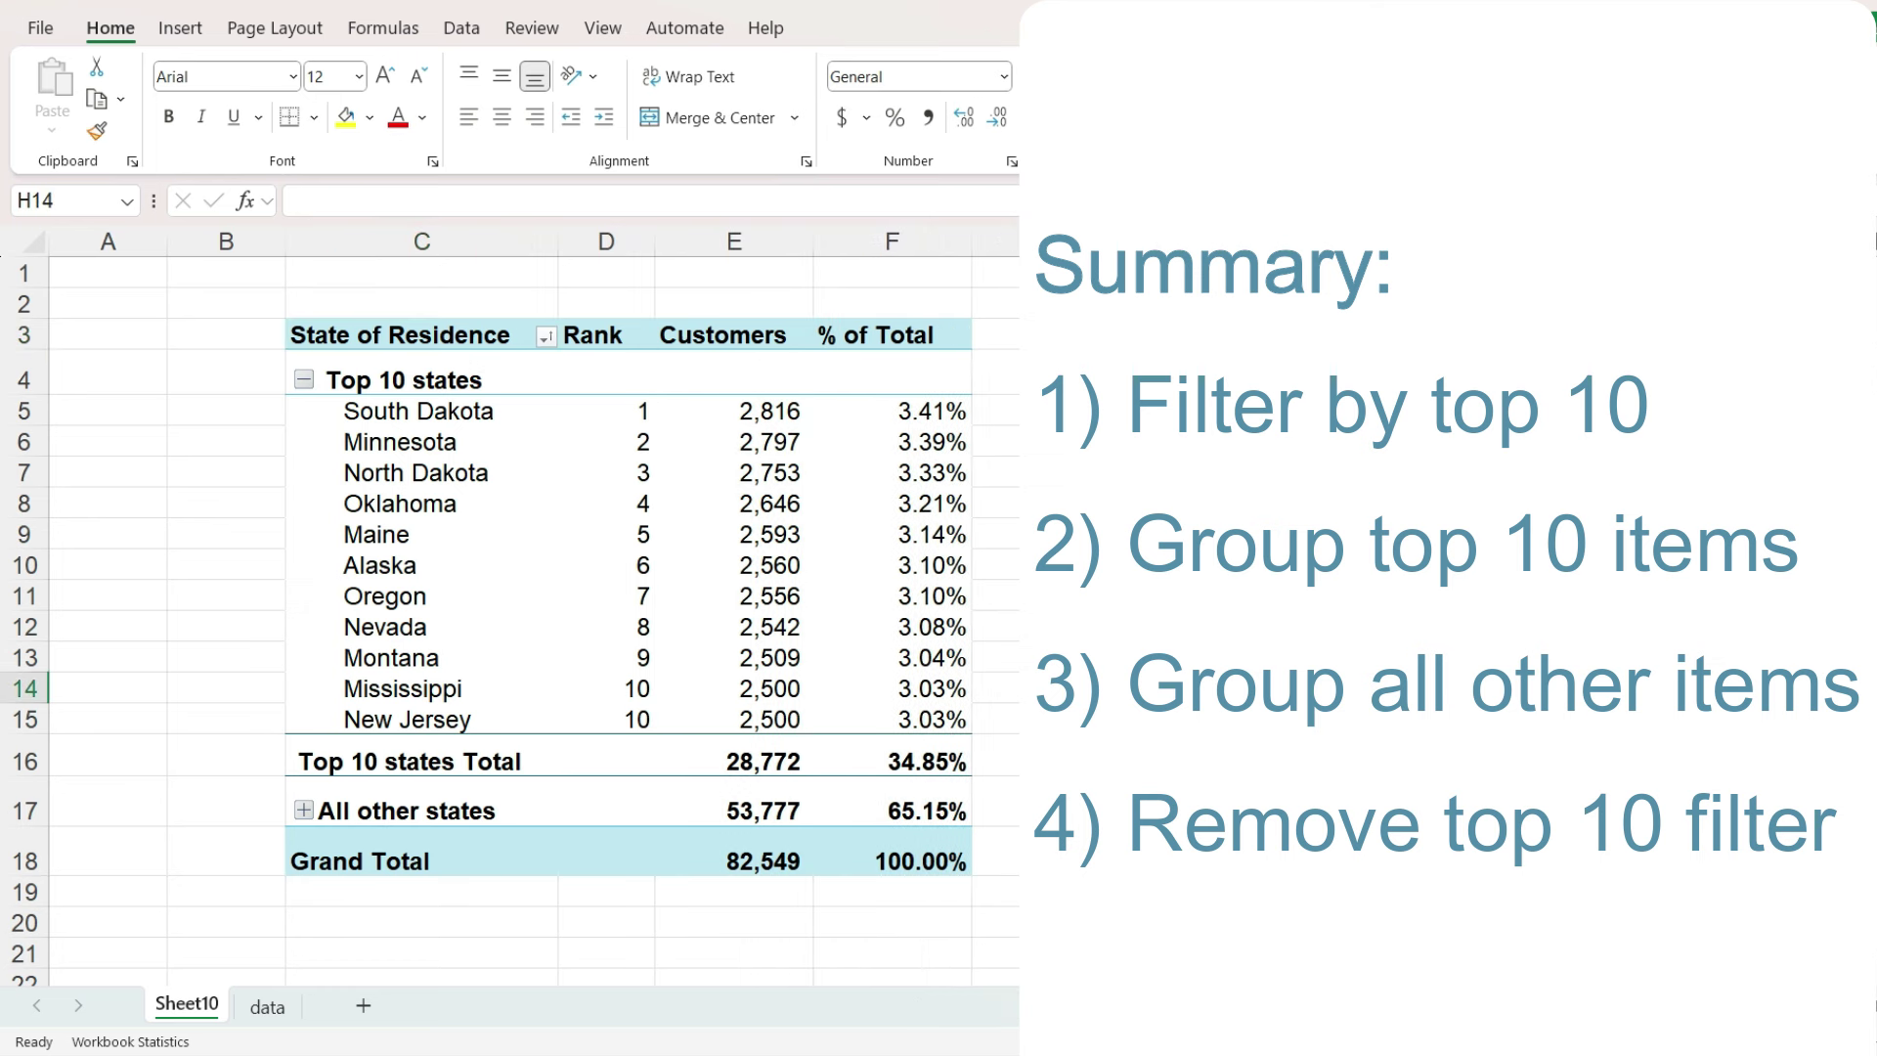